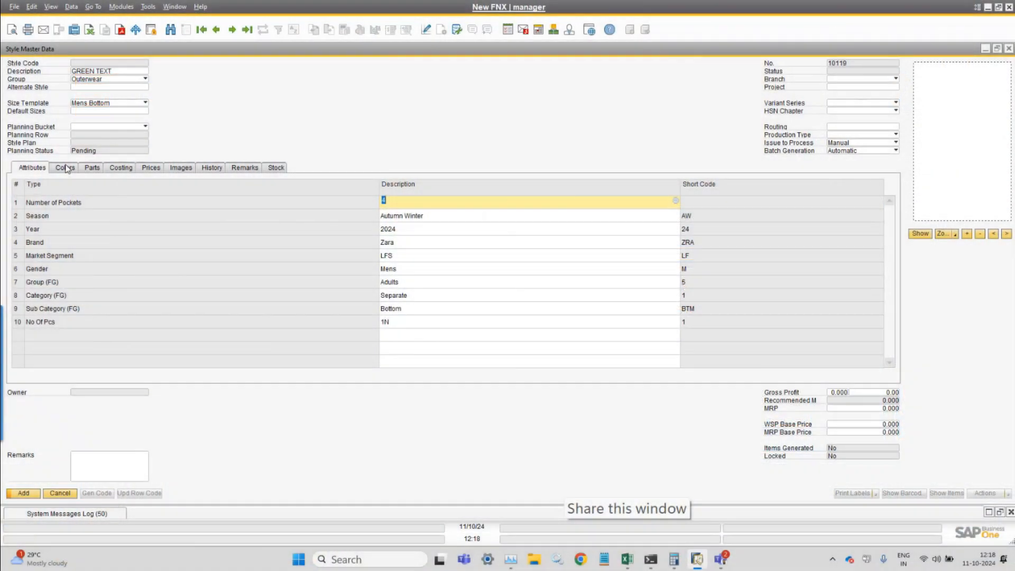
# Add Olive and Black as the first two colors of the style, chosen from the attribute list
pyautogui.click(67, 168)
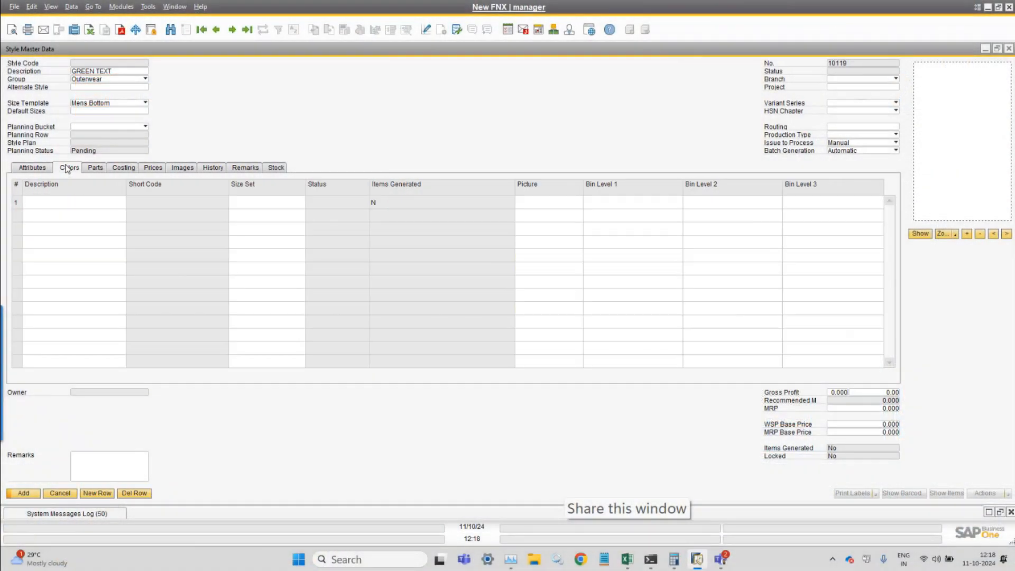
pyautogui.click(71, 201)
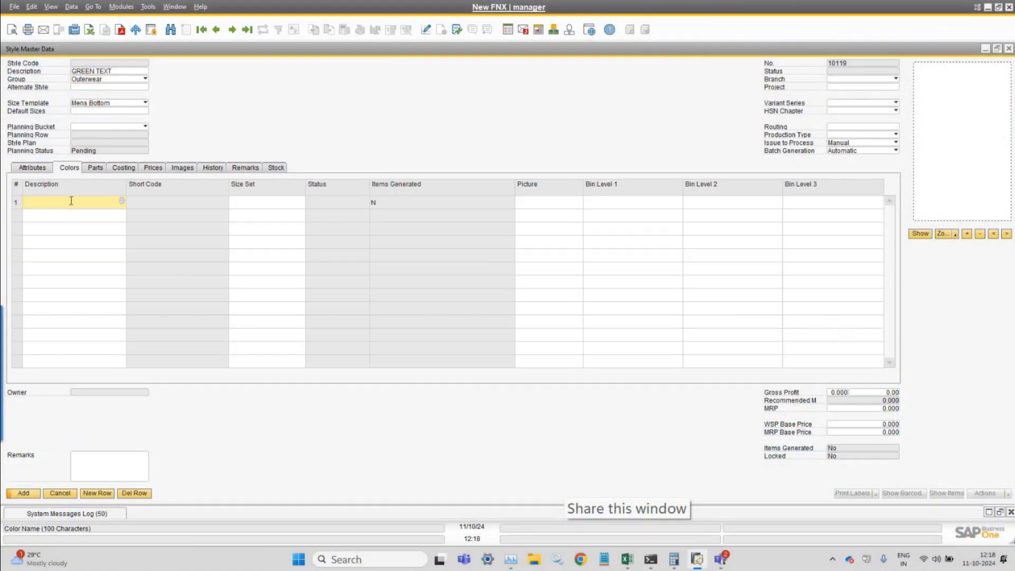
pyautogui.press('Tab')
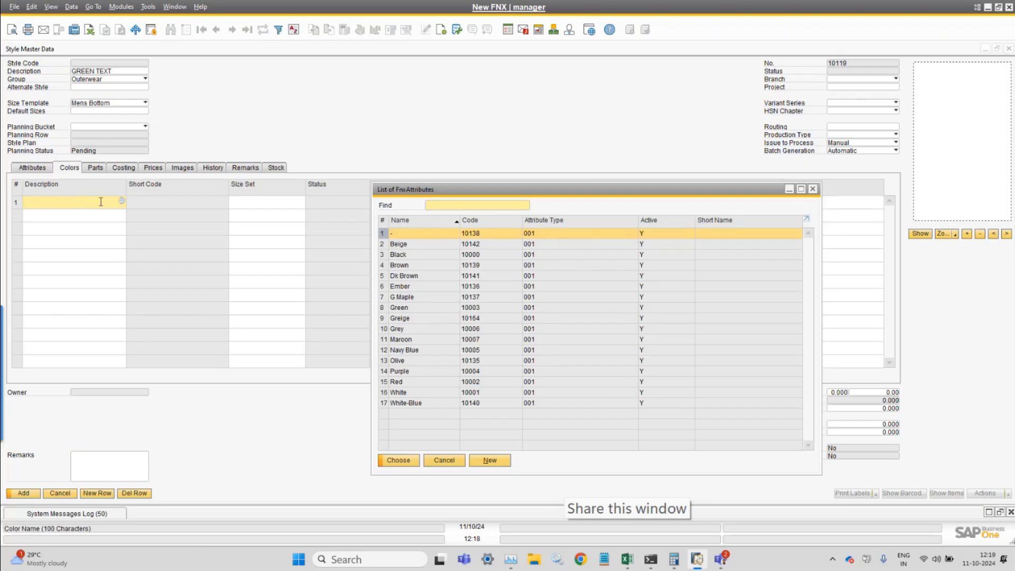
pyautogui.doubleClick(427, 362)
pyautogui.click(45, 217)
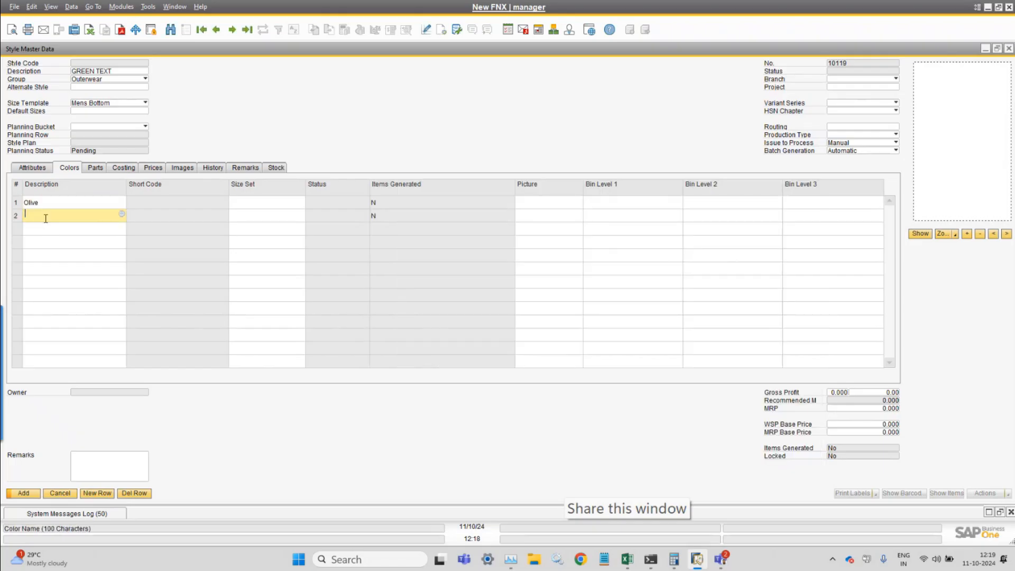
pyautogui.press('Tab')
pyautogui.doubleClick(413, 259)
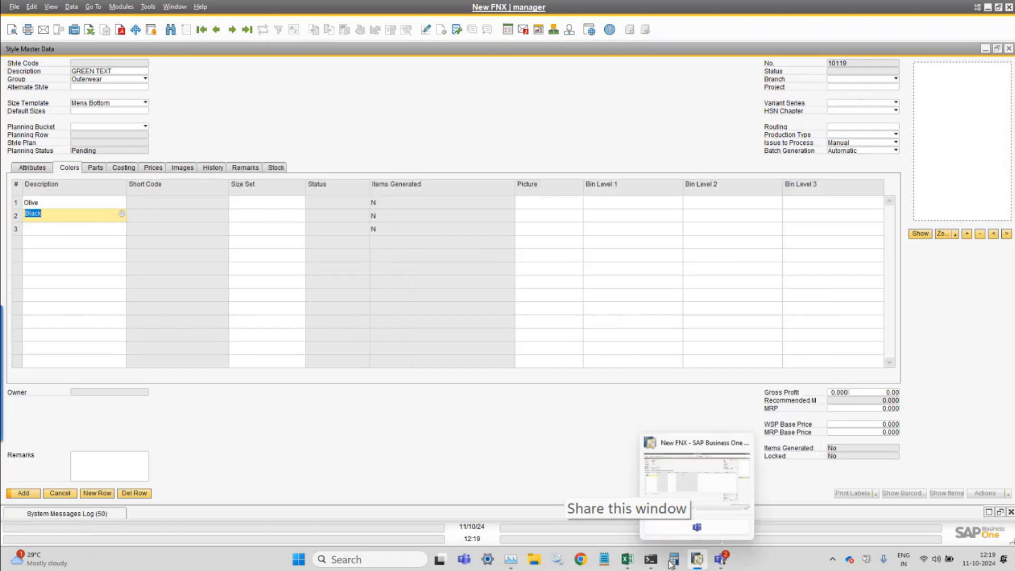
# Check the men's trousers picture in the Webinar topics Excel workbook, and return to the style's color rows in SAP Business One
pyautogui.moveTo(627, 562)
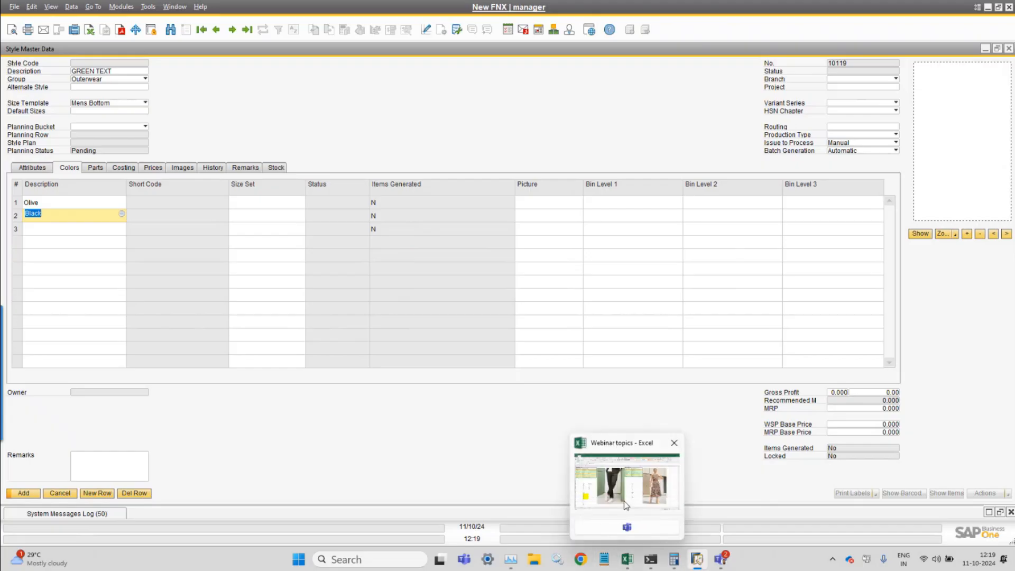
pyautogui.click(626, 505)
pyautogui.click(299, 290)
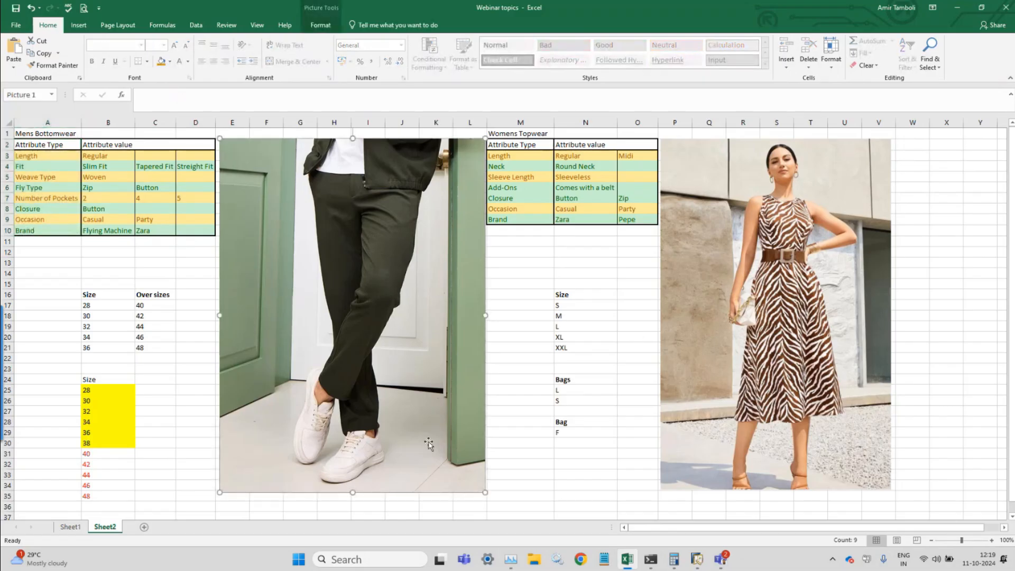
pyautogui.moveTo(697, 559)
pyautogui.click(696, 497)
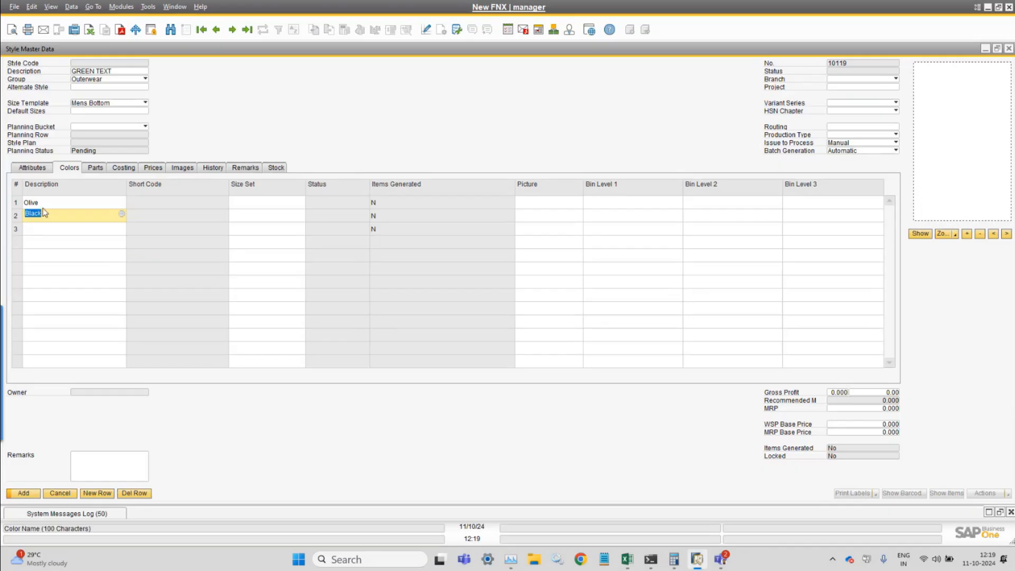
pyautogui.press('Up')
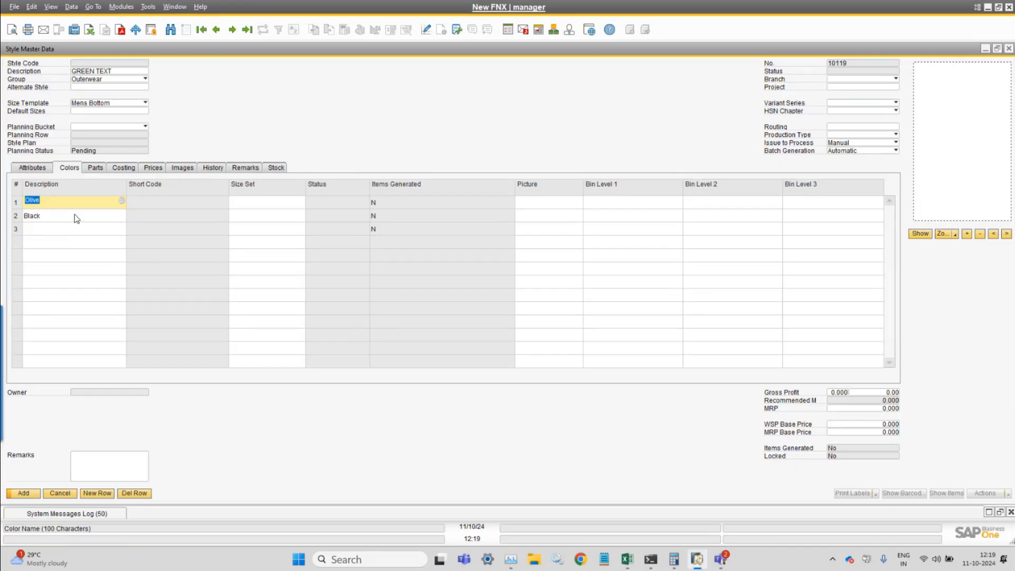
pyautogui.press('Down')
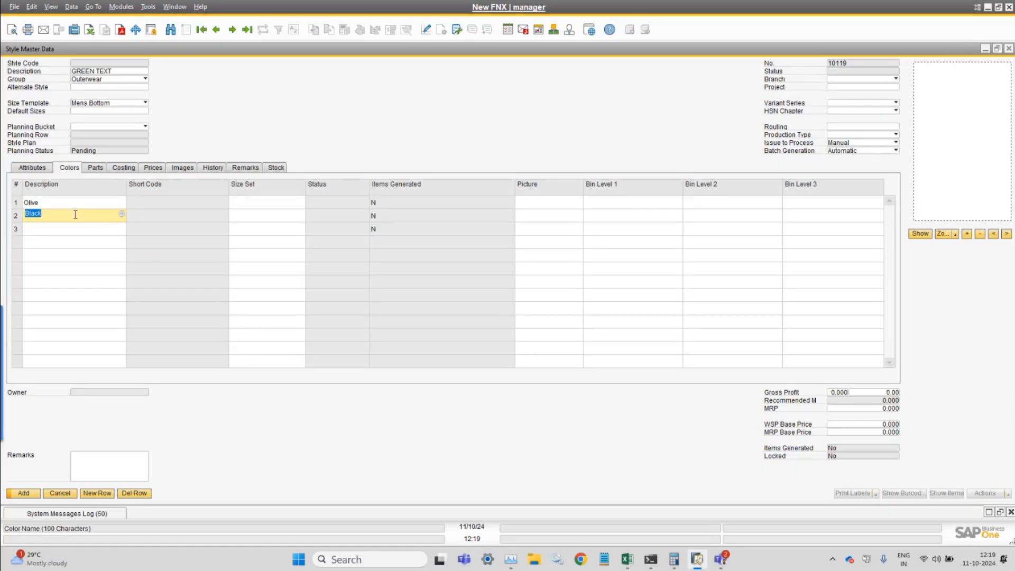
# Look up the available size sets for the Olive row and close the list without choosing one
pyautogui.click(256, 202)
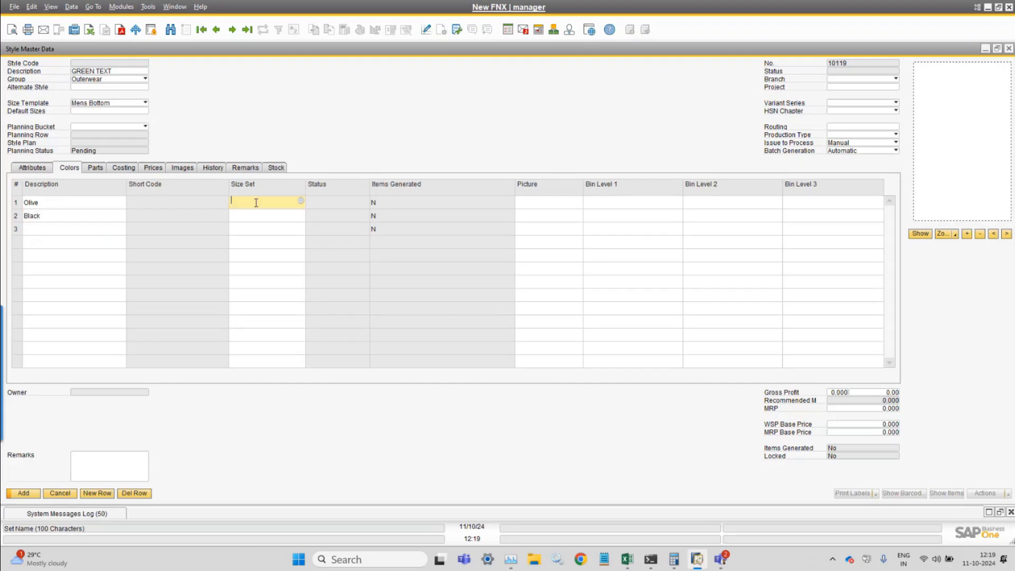
pyautogui.press('Tab')
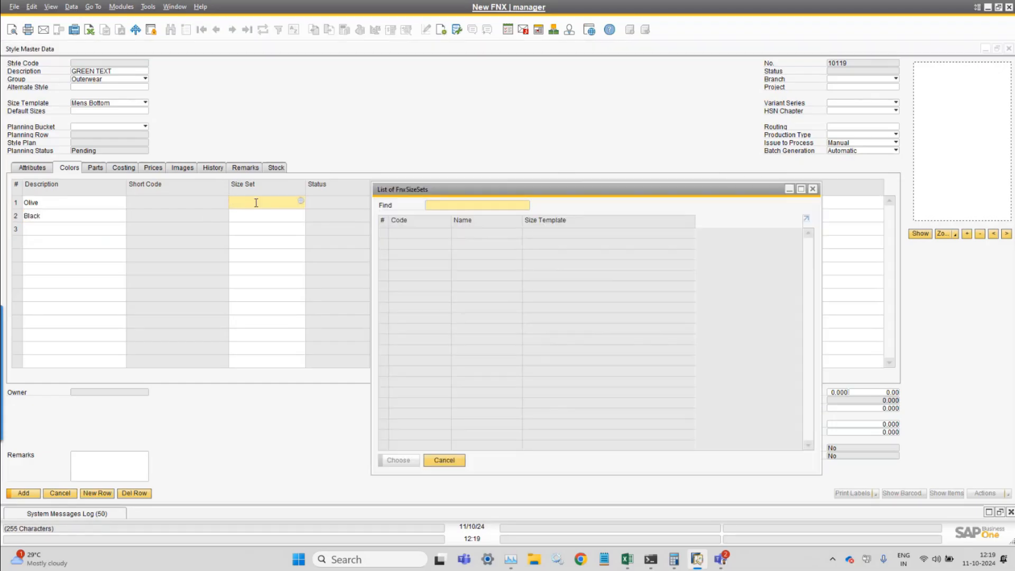
pyautogui.press('Escape')
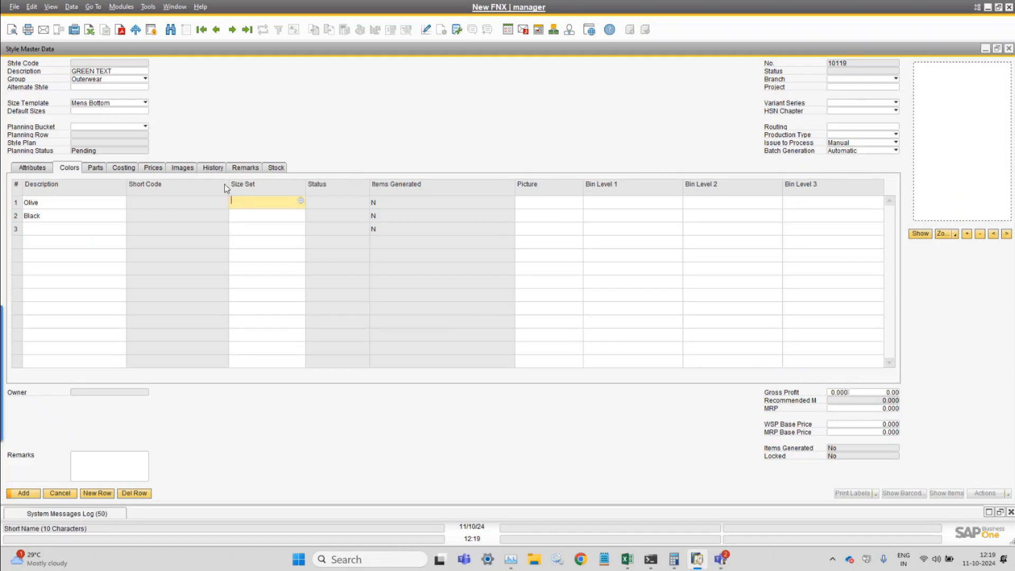
pyautogui.click(255, 218)
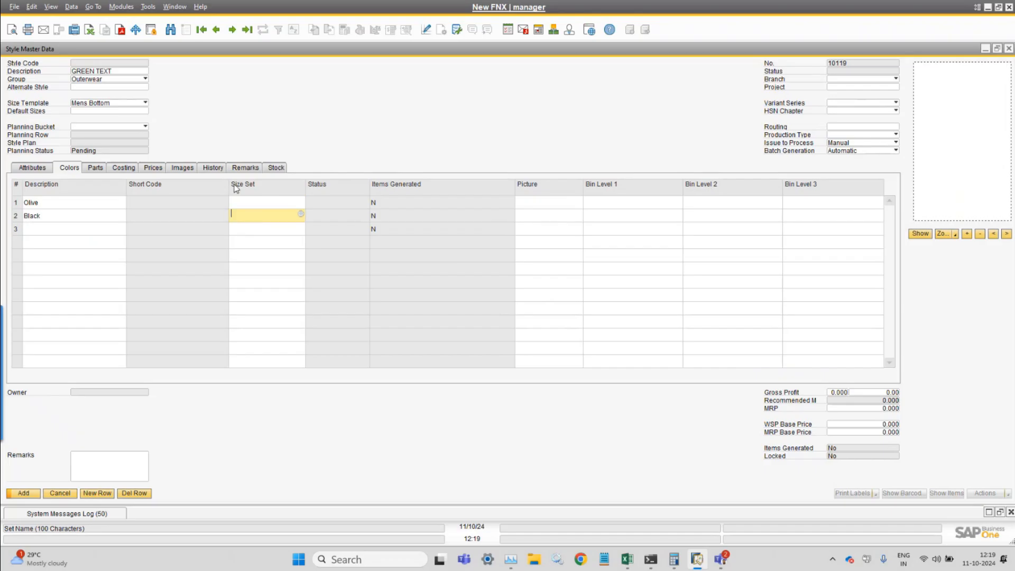
# Open the FashionNx size sets master, examine an existing set's sizes and quantities, and close it
pyautogui.click(121, 7)
pyautogui.moveTo(146, 33)
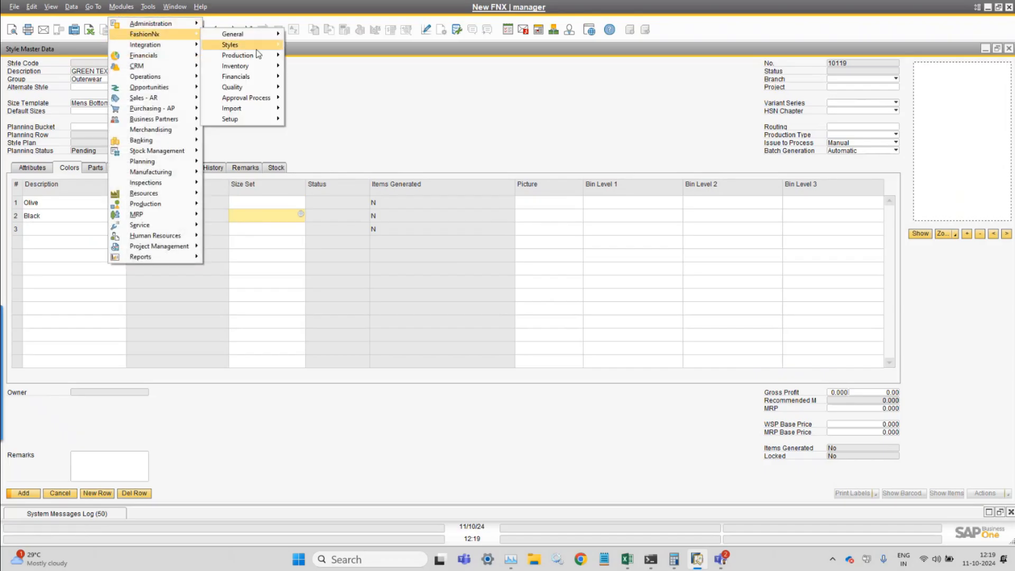
pyautogui.moveTo(271, 44)
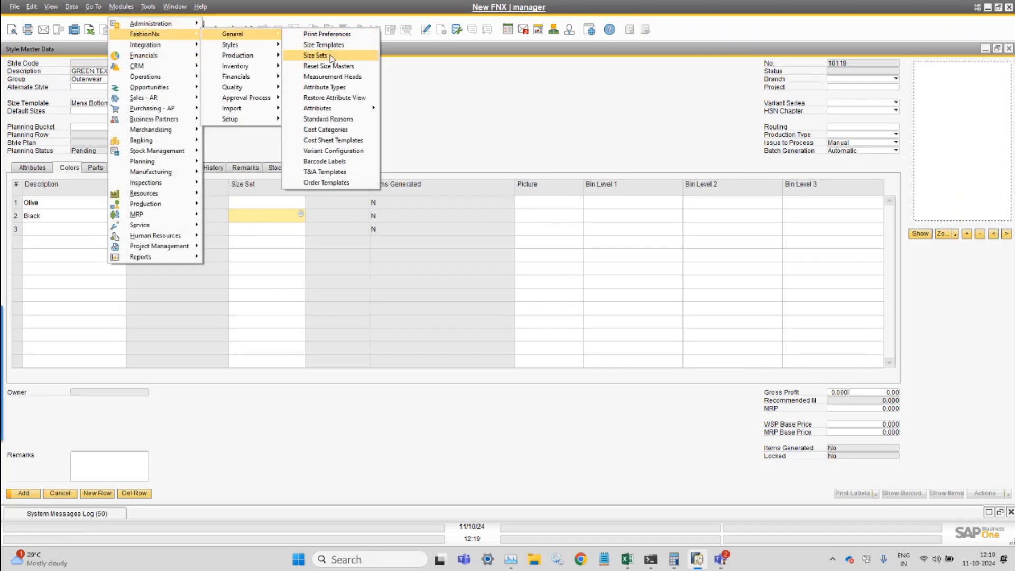
pyautogui.click(331, 57)
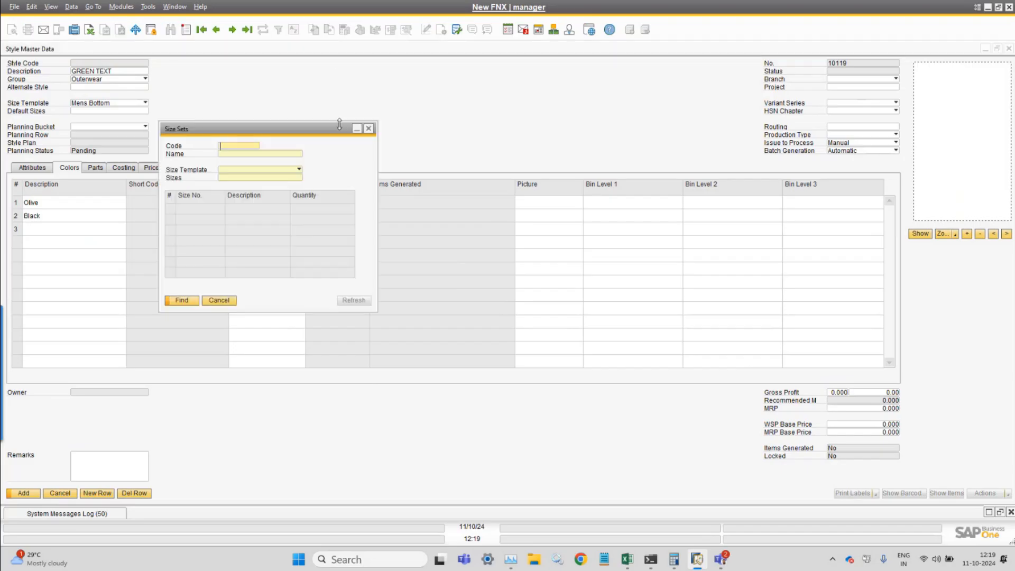
pyautogui.click(212, 38)
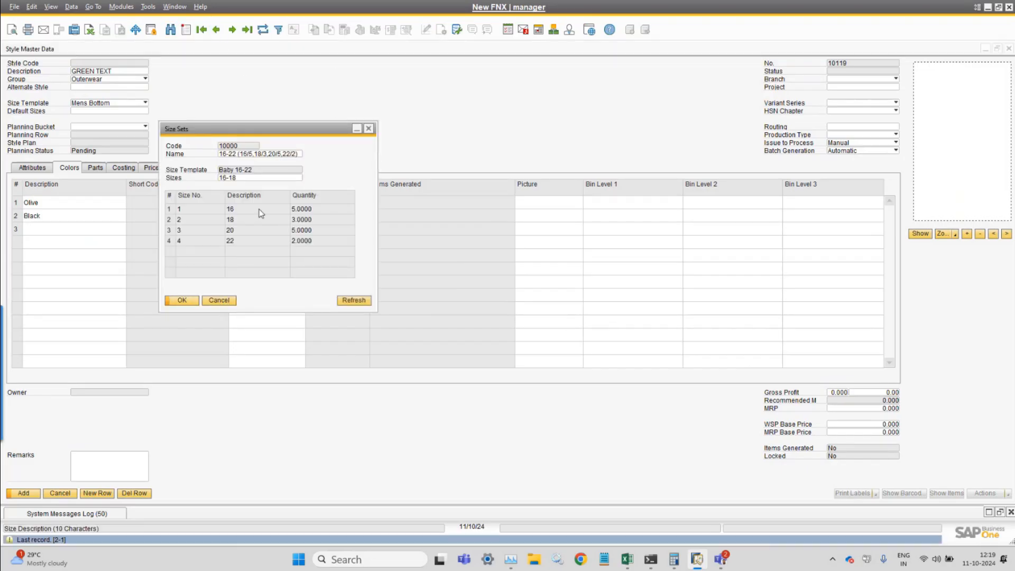
pyautogui.click(219, 301)
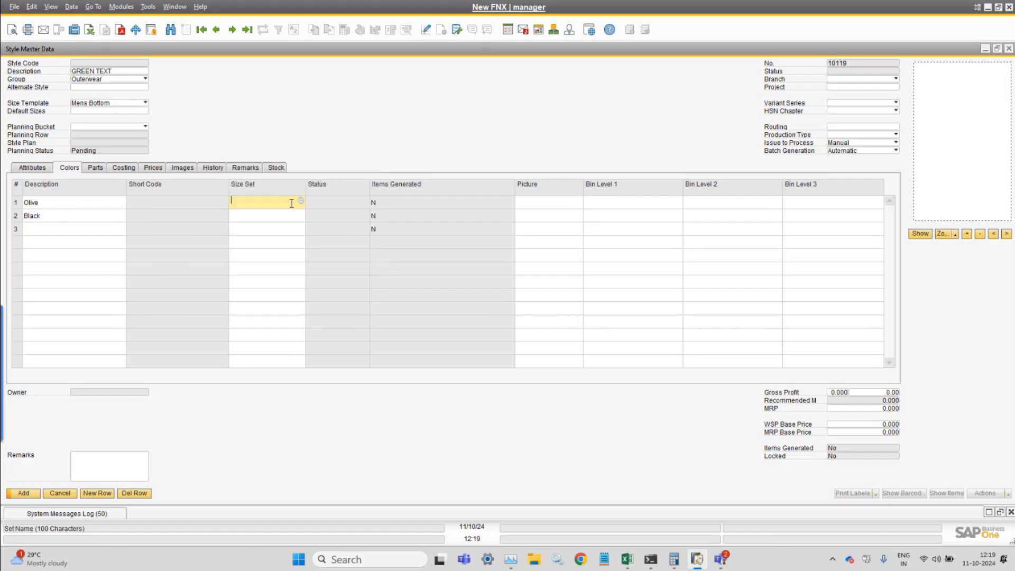
pyautogui.click(273, 217)
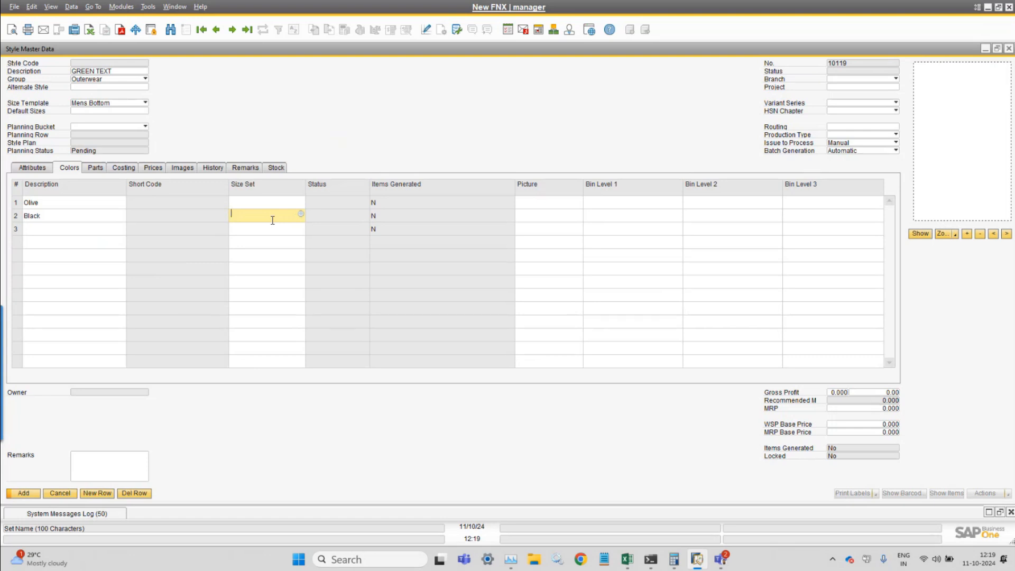
pyautogui.click(263, 201)
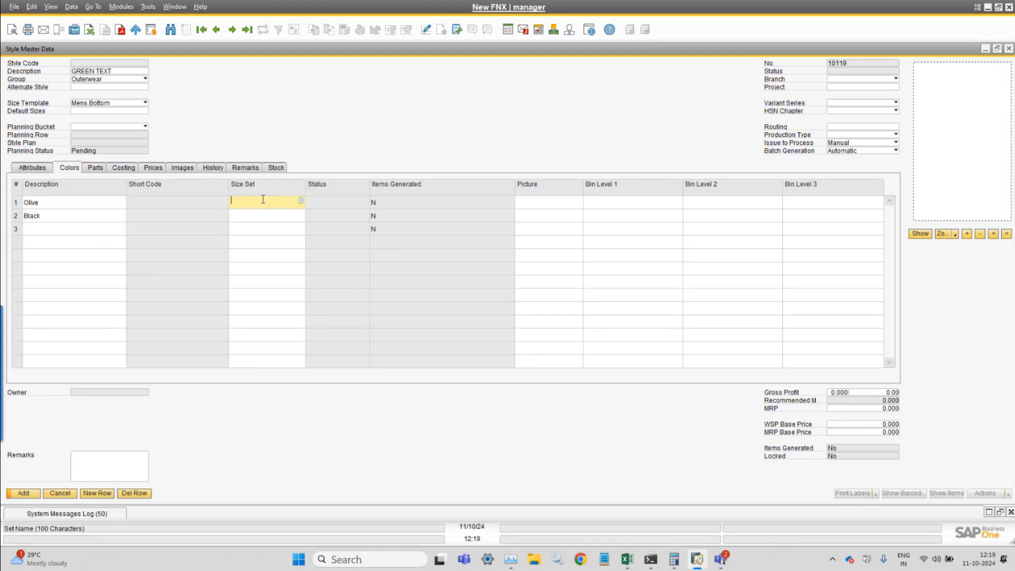
pyautogui.click(268, 213)
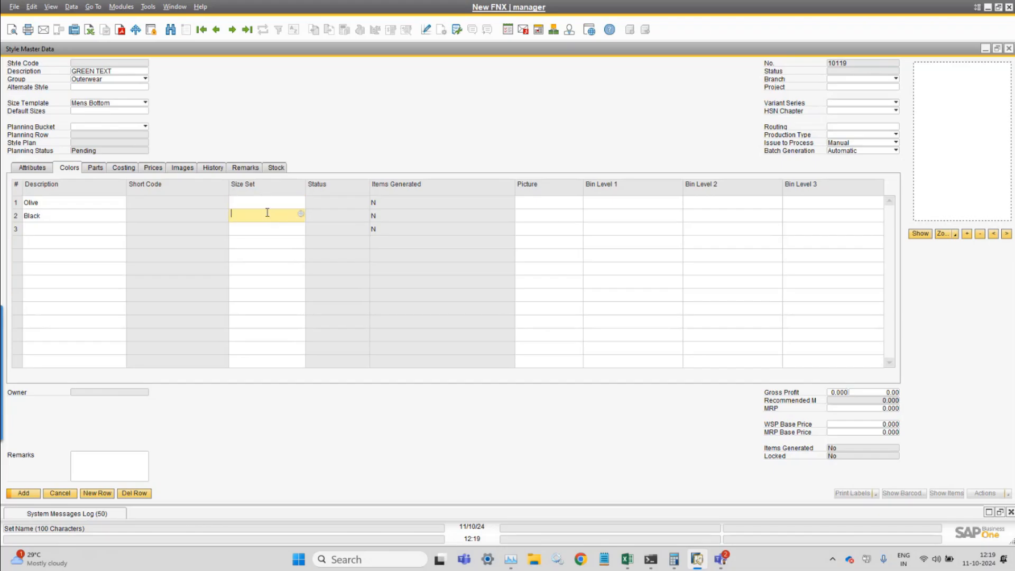
pyautogui.click(240, 202)
pyautogui.click(103, 203)
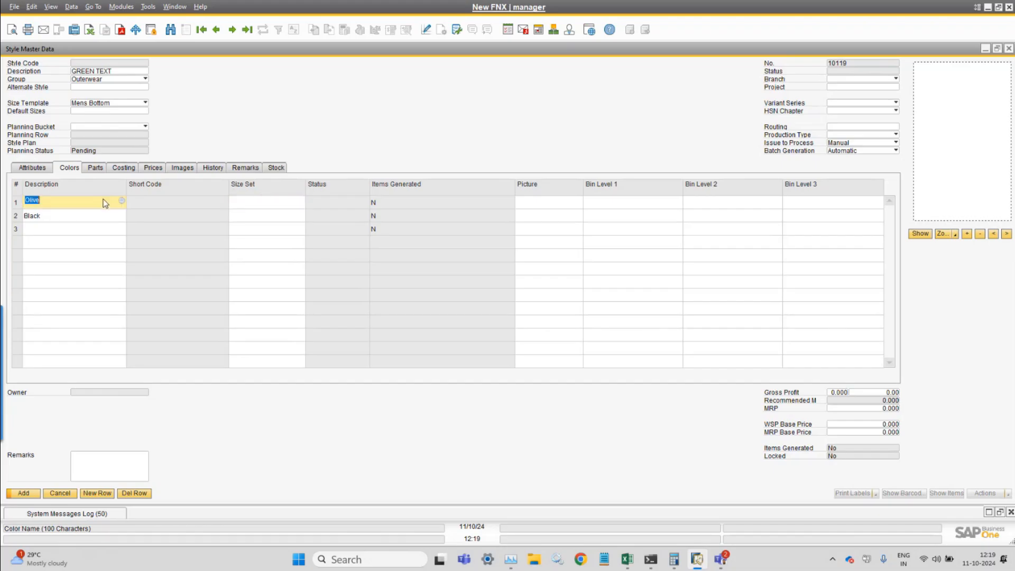
pyautogui.click(248, 200)
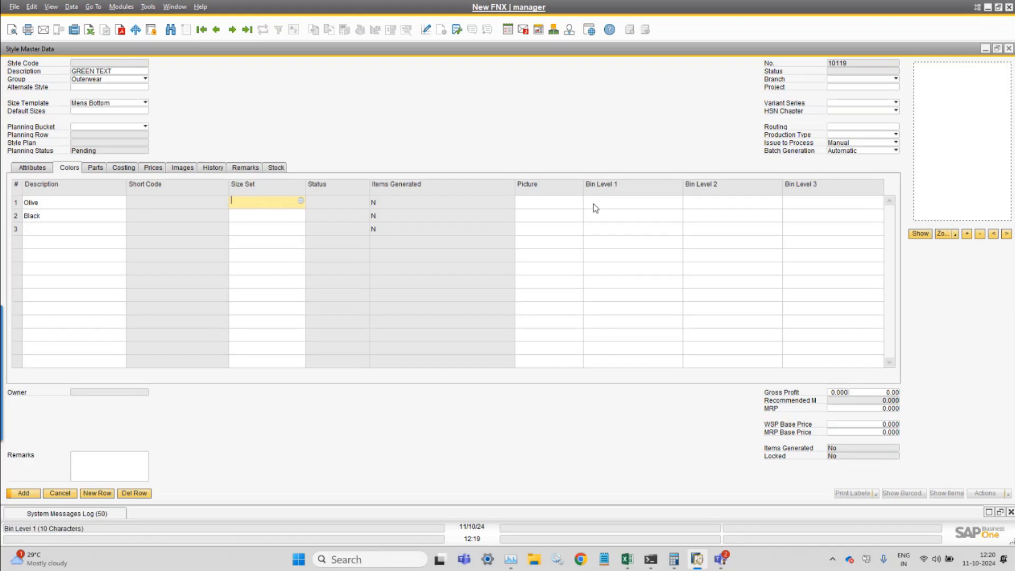
# Attach the Mens Bottom_Olive image from the desktop's Webinar\Images folder as the Olive row's picture
pyautogui.click(537, 204)
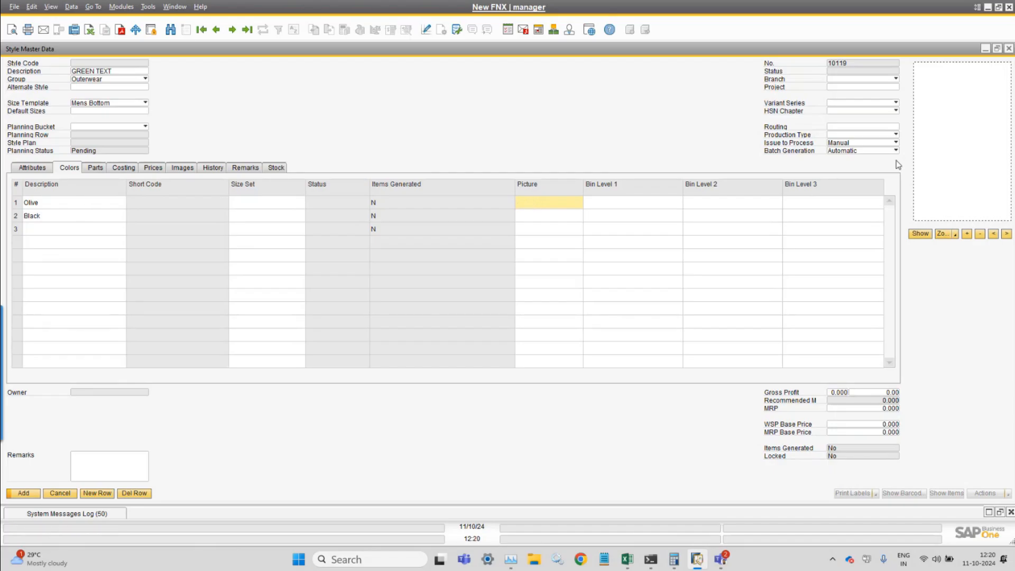
pyautogui.doubleClick(538, 201)
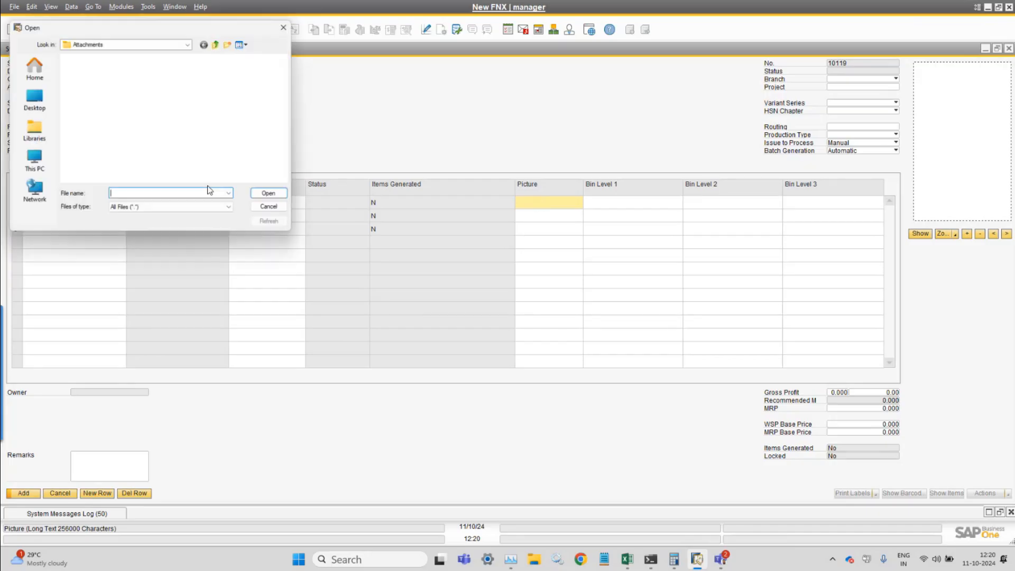
pyautogui.click(36, 100)
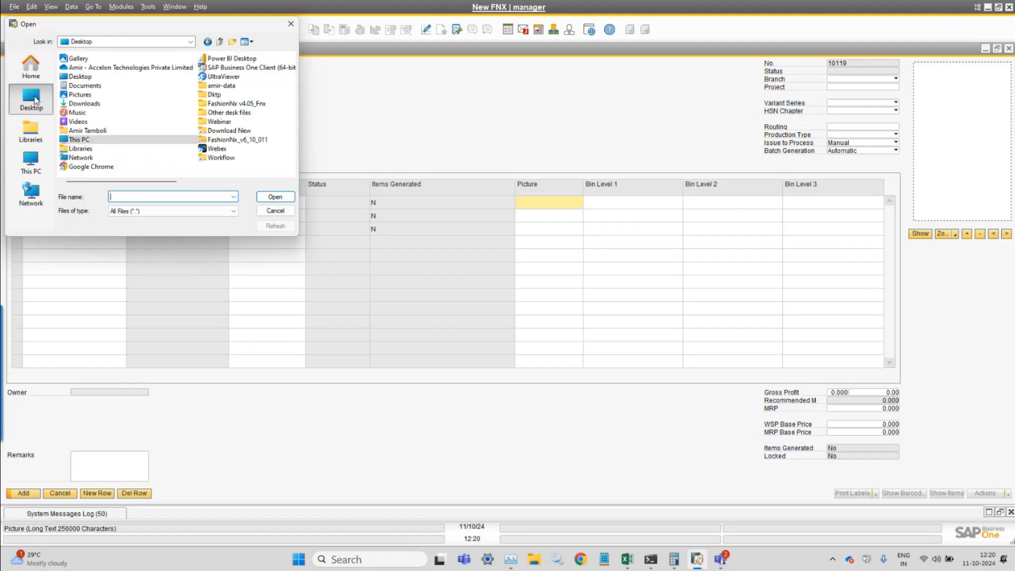
pyautogui.doubleClick(252, 130)
pyautogui.click(220, 42)
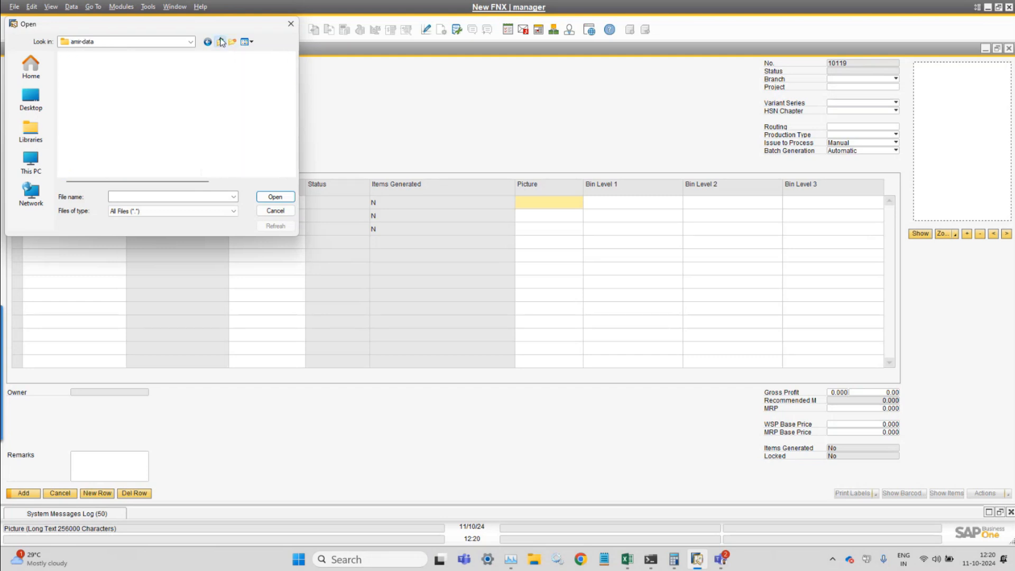
pyautogui.click(30, 98)
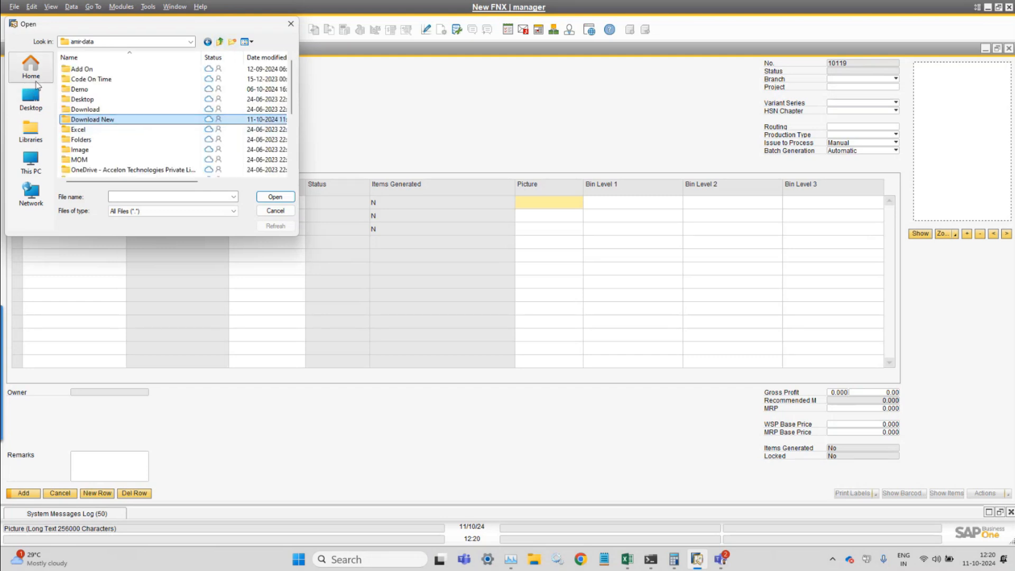
pyautogui.doubleClick(223, 121)
pyautogui.doubleClick(164, 69)
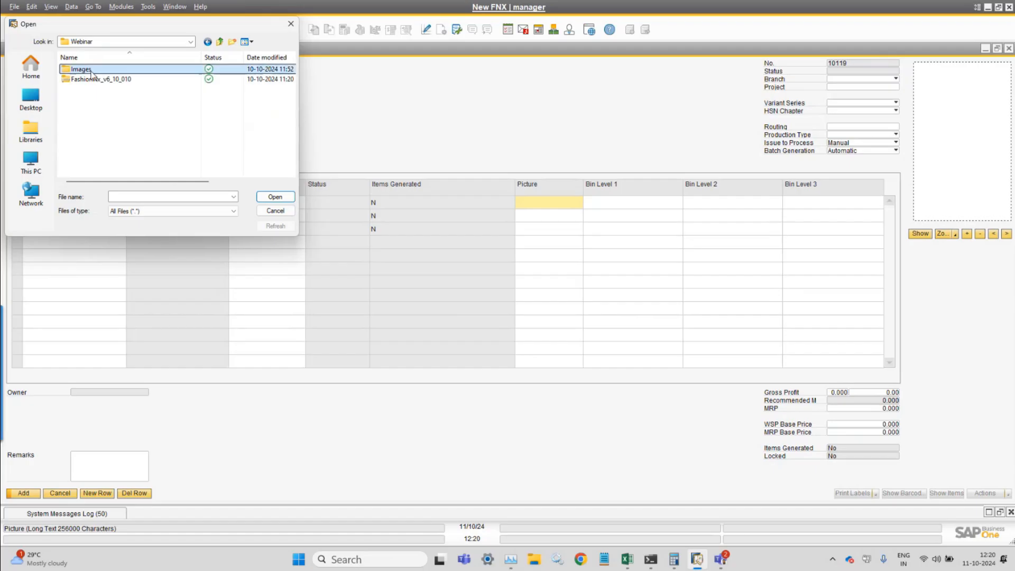
pyautogui.click(198, 82)
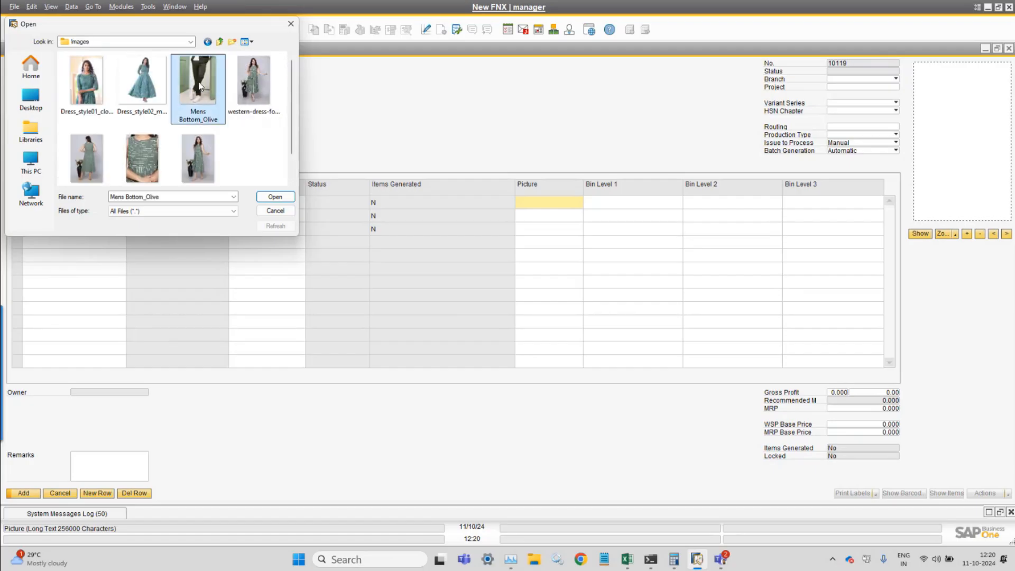
pyautogui.click(276, 199)
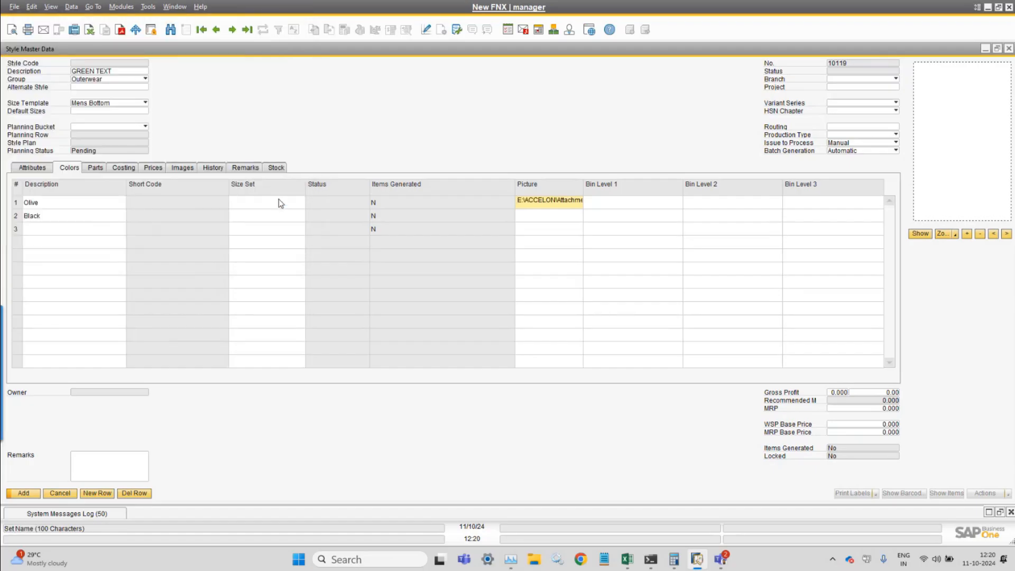
# Attach the Mens Bottom_Olive image from the desktop's Webinar\Images folder as the Black row's picture
pyautogui.click(558, 216)
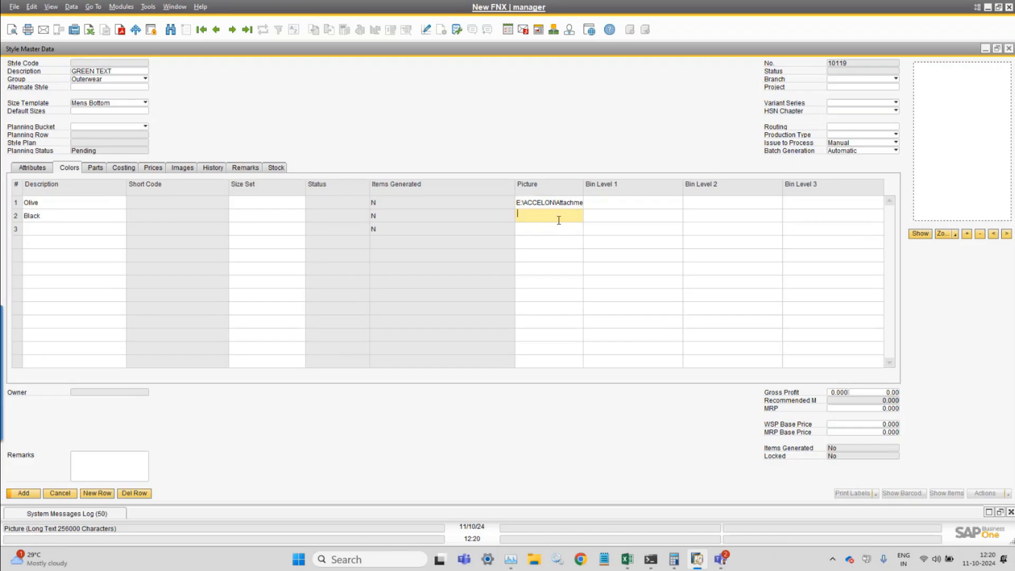
pyautogui.doubleClick(558, 220)
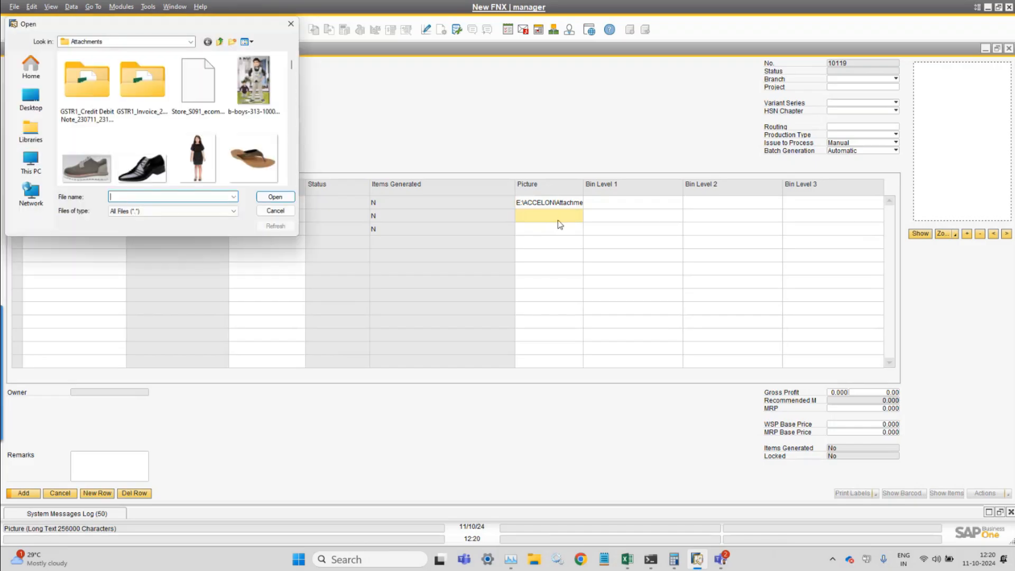
pyautogui.click(33, 98)
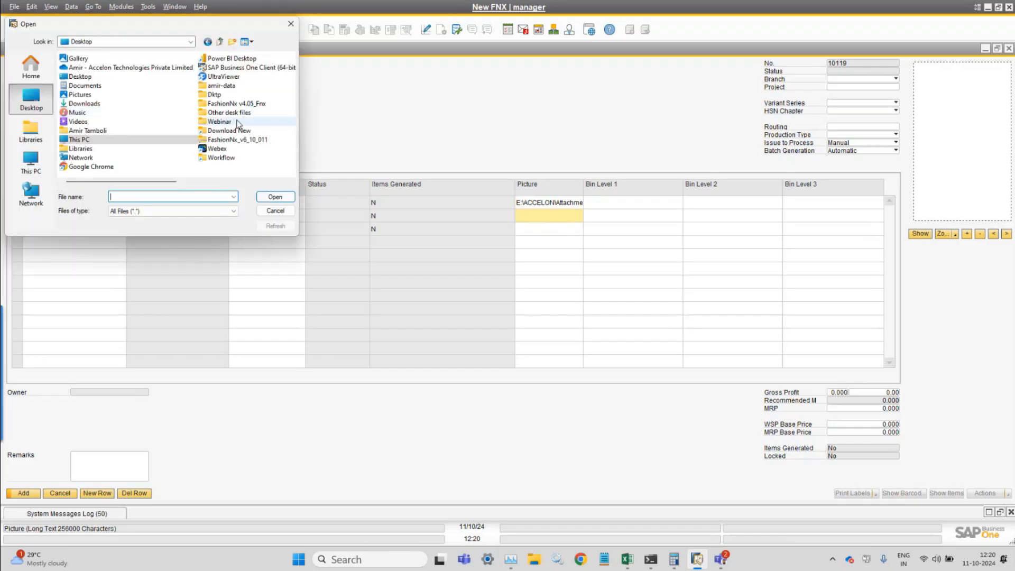
pyautogui.doubleClick(220, 121)
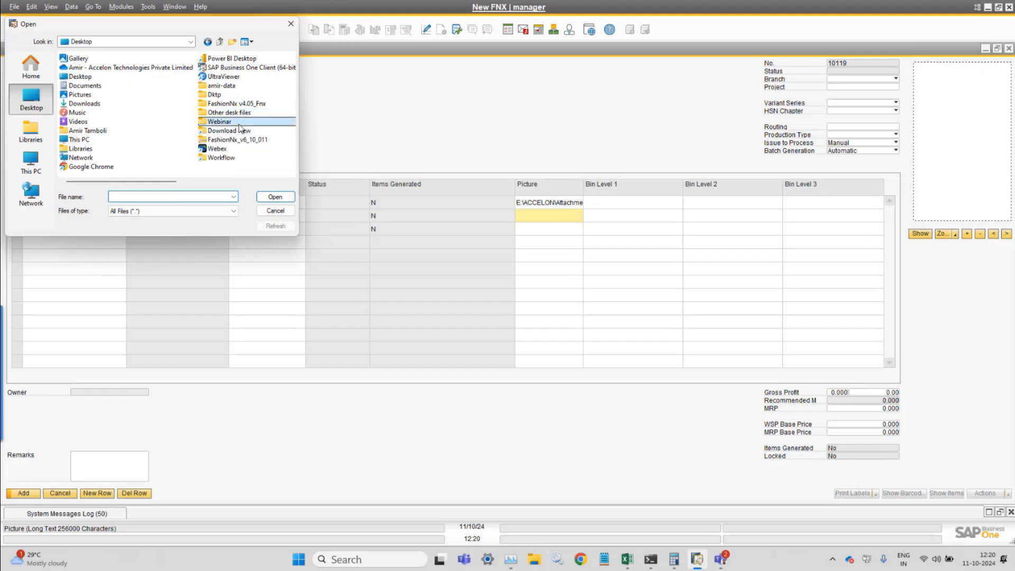
pyautogui.doubleClick(81, 69)
pyautogui.doubleClick(197, 85)
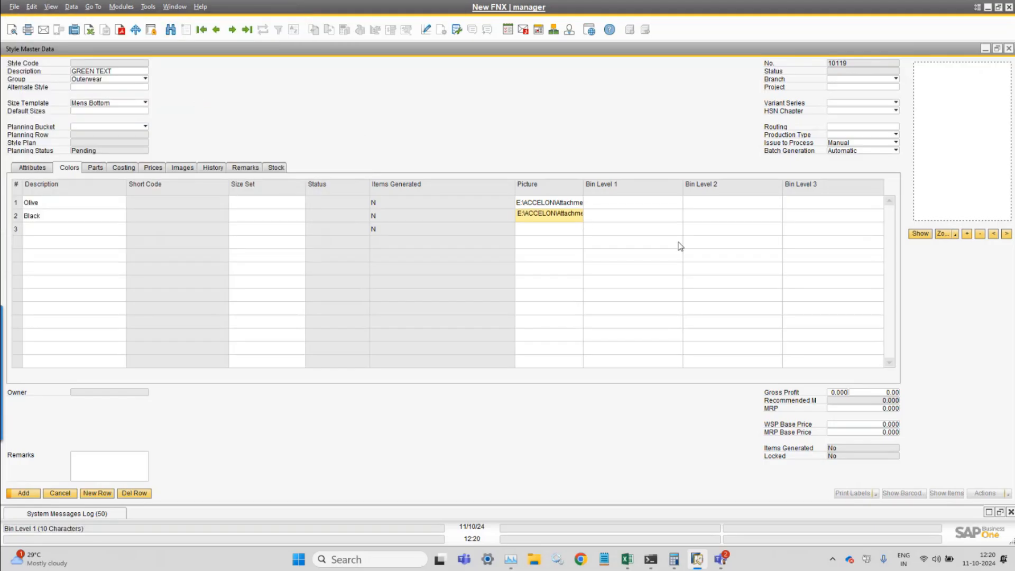
# Fit the color table's column widths to their contents
pyautogui.click(623, 203)
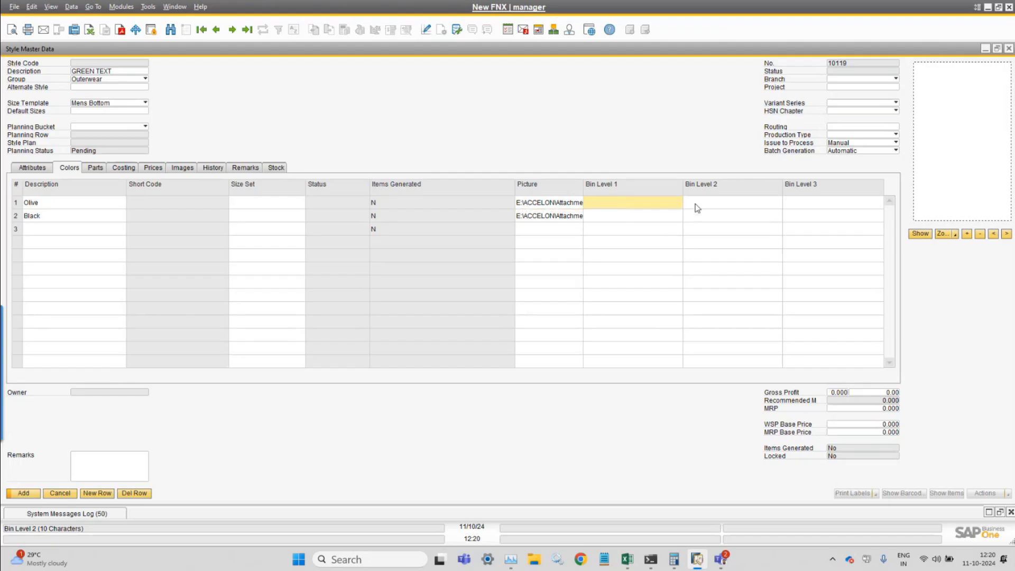
pyautogui.click(712, 206)
pyautogui.click(822, 206)
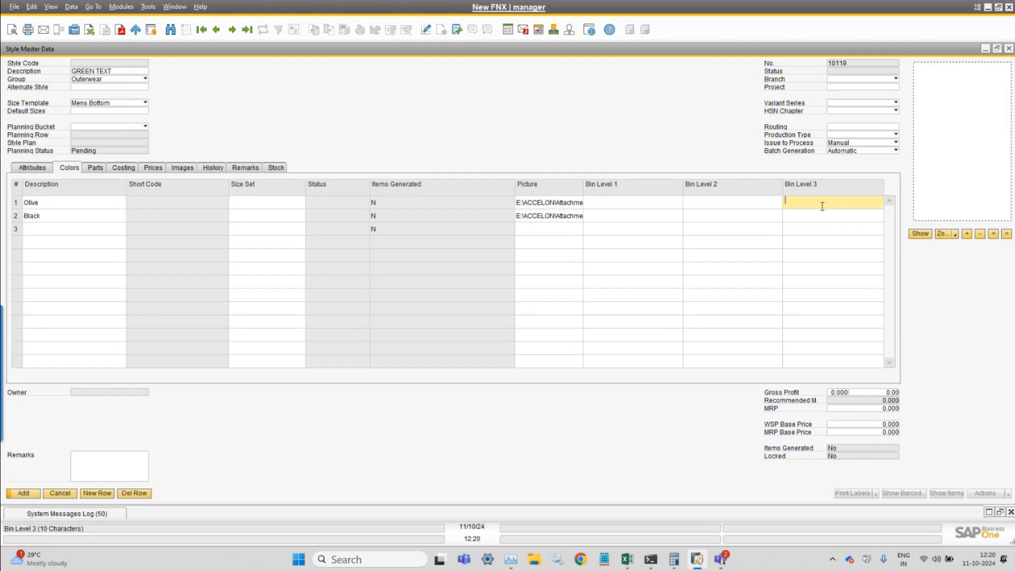
pyautogui.click(50, 7)
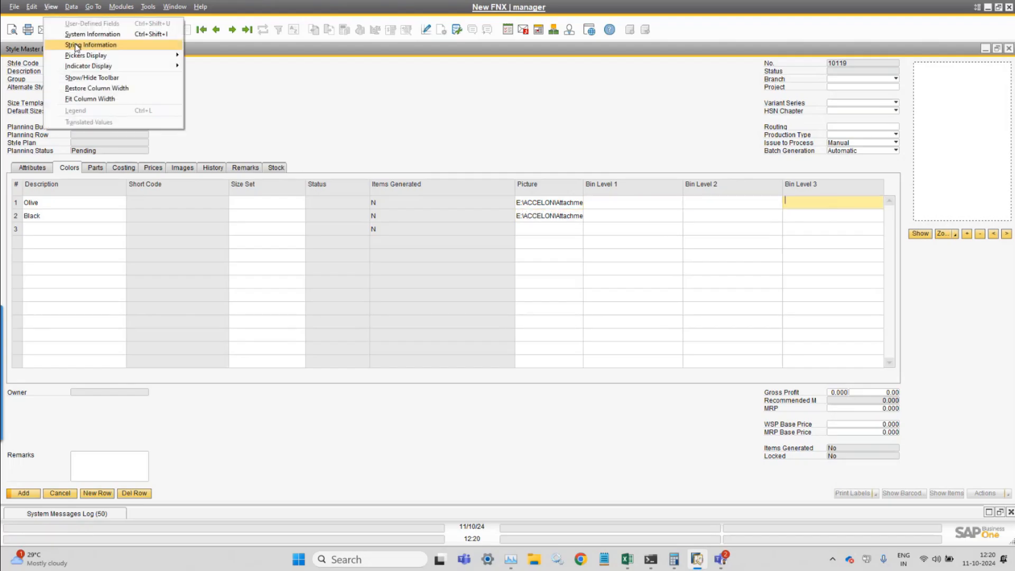
pyautogui.click(89, 100)
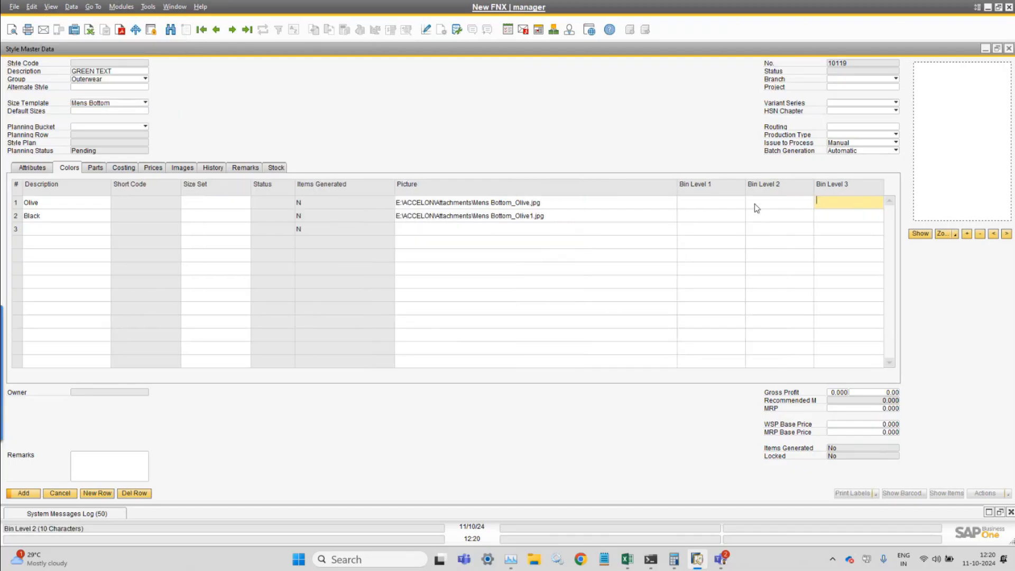
# Review the Olive row's description and its Bin Level 1, Bin Level 2 and Bin Level 3 fields
pyautogui.click(703, 206)
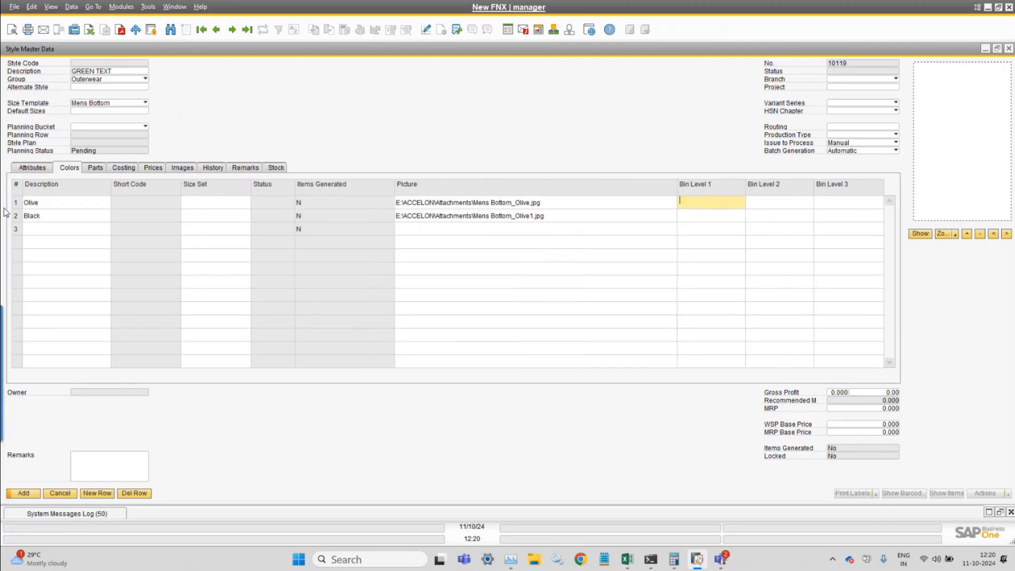
pyautogui.click(56, 204)
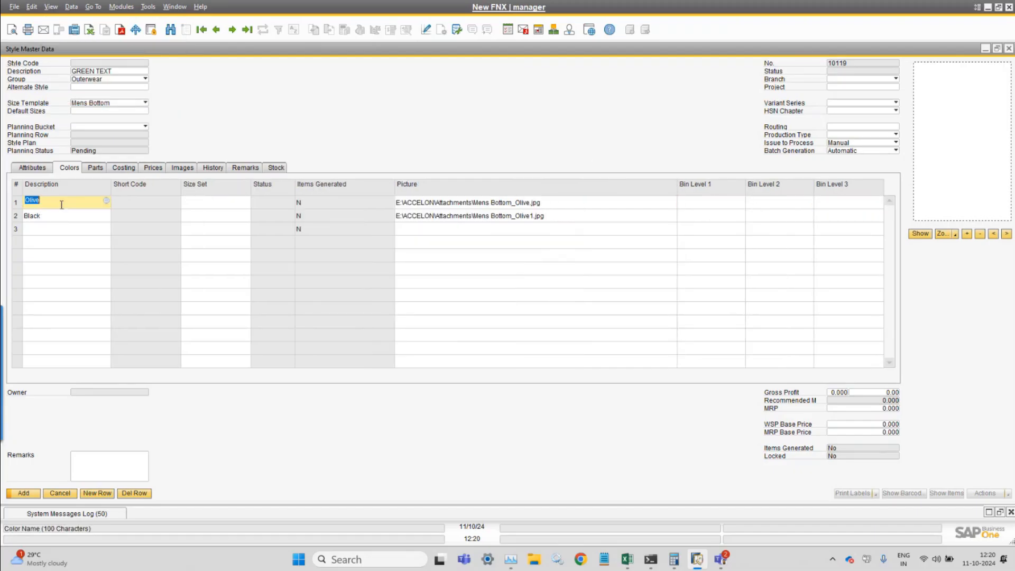
pyautogui.click(721, 204)
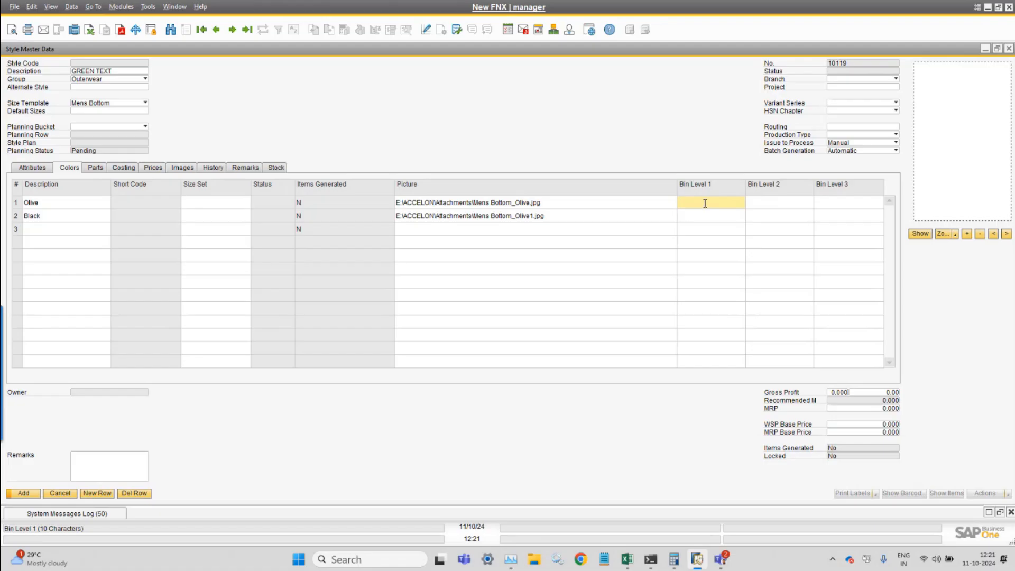
pyautogui.click(73, 202)
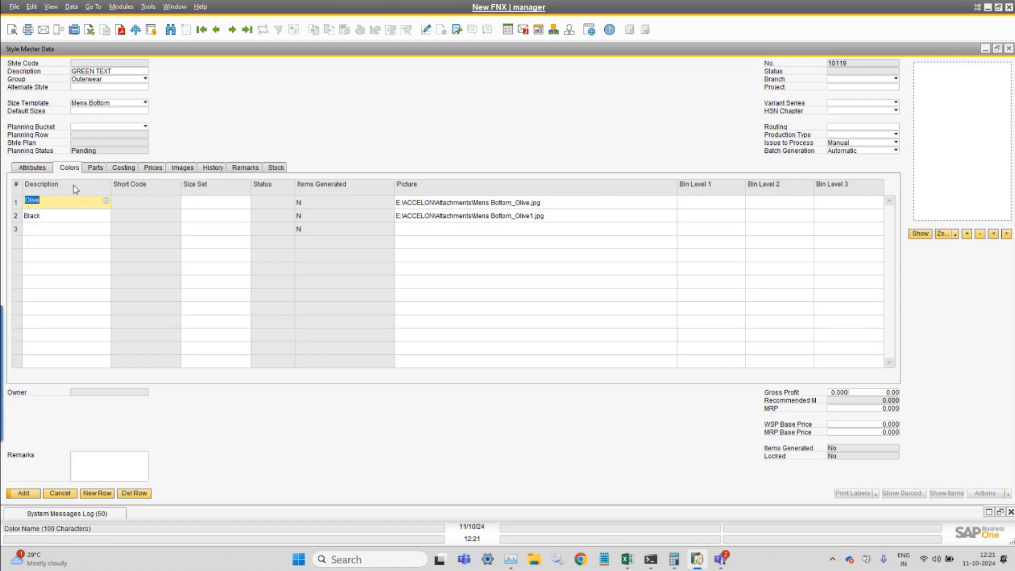
pyautogui.click(726, 204)
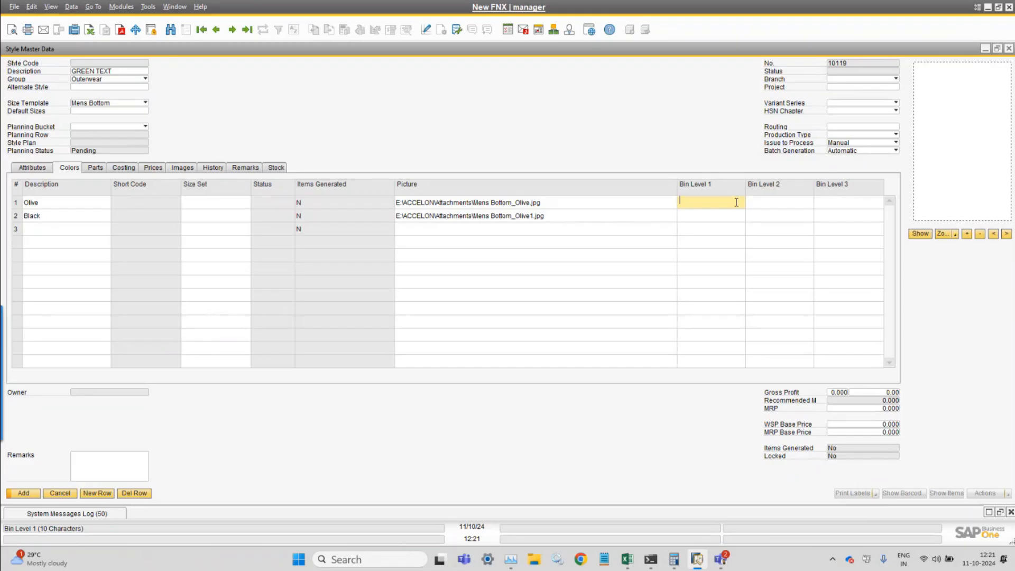
pyautogui.click(798, 208)
pyautogui.click(836, 204)
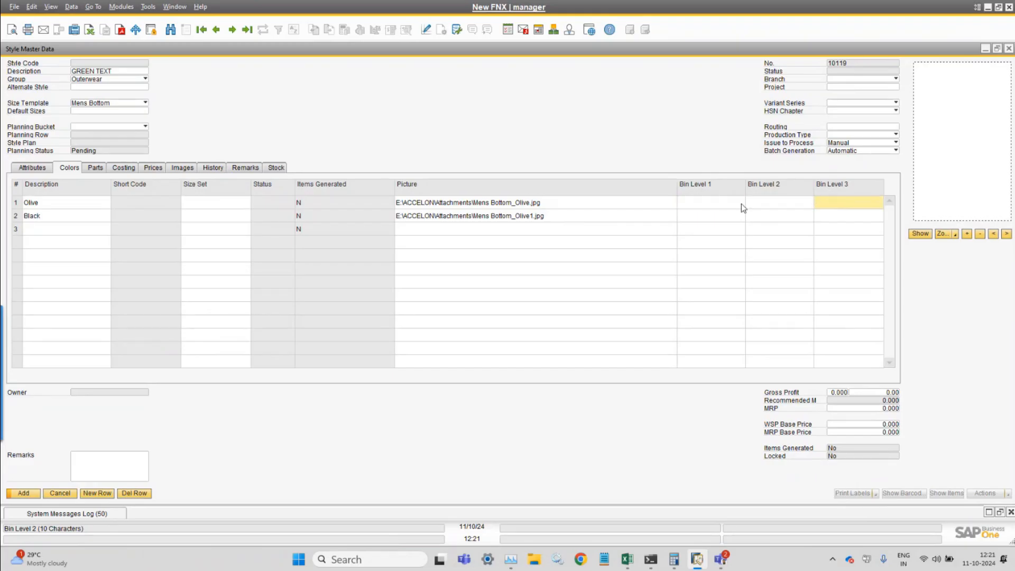
pyautogui.click(705, 199)
pyautogui.click(766, 206)
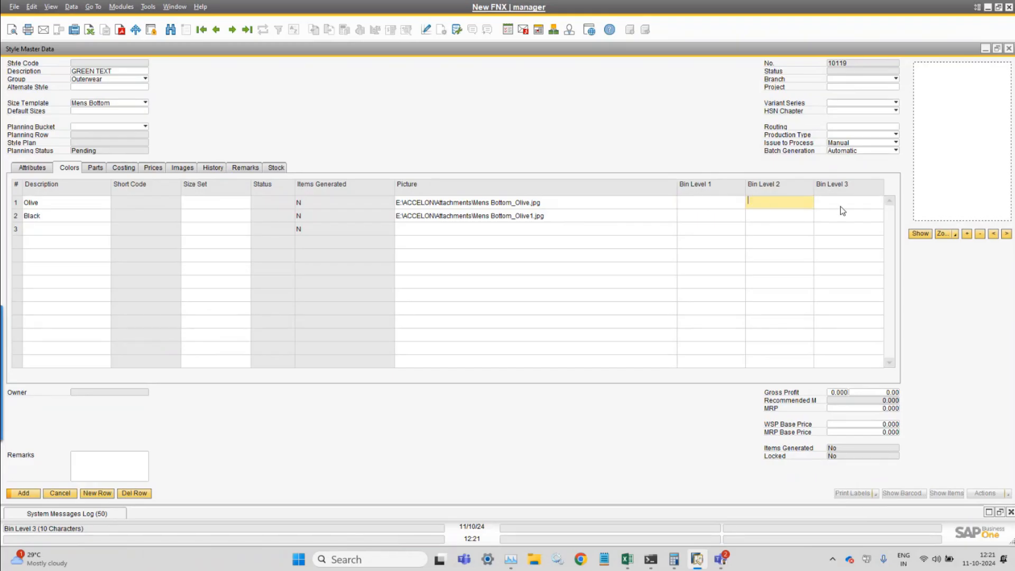
pyautogui.click(842, 206)
pyautogui.click(732, 204)
pyautogui.click(782, 203)
pyautogui.click(828, 201)
pyautogui.click(705, 204)
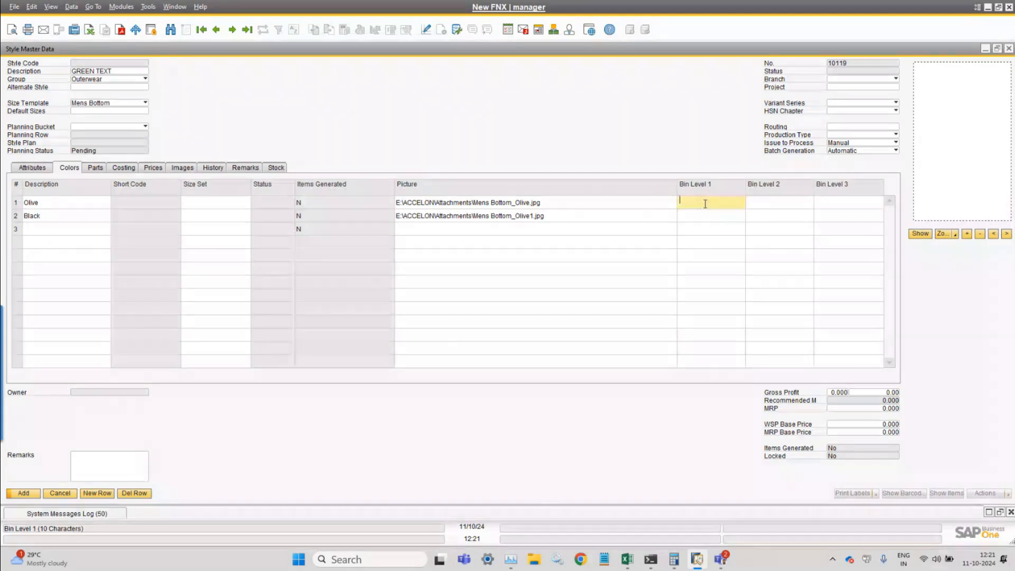
pyautogui.click(781, 203)
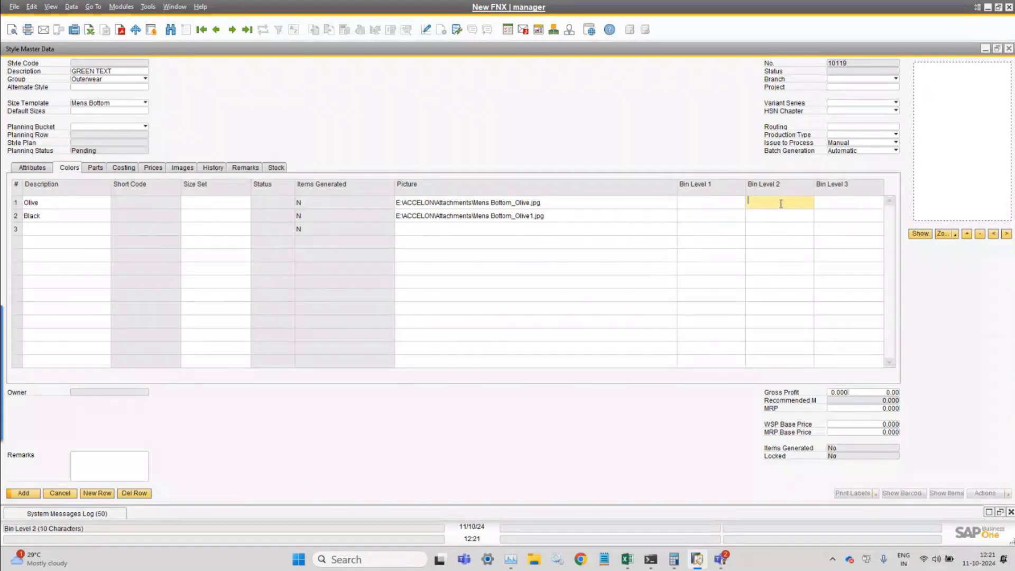
pyautogui.click(872, 206)
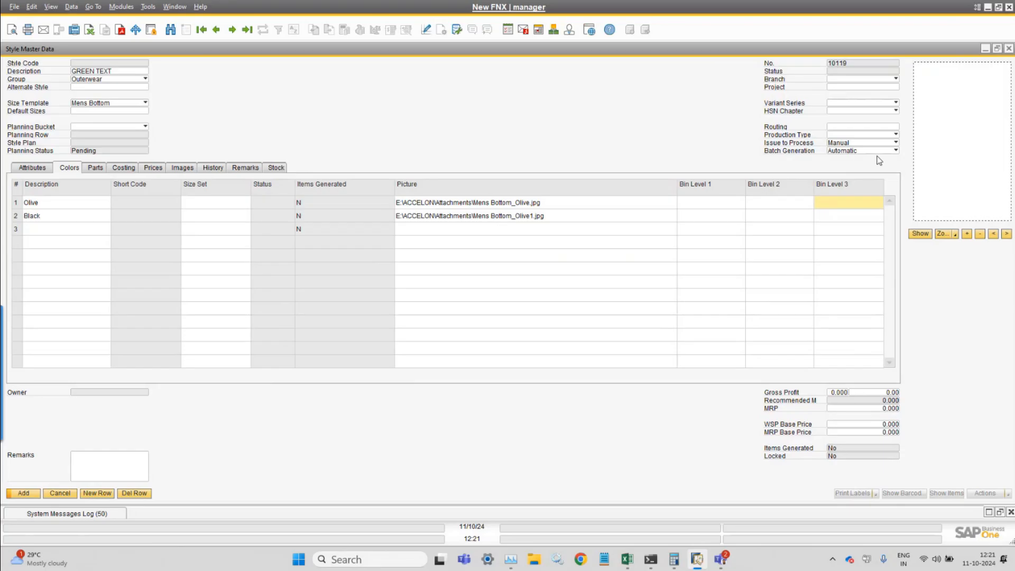
# Try to add the style, and locate the Variant Configuration entry among the FashionNx general masters without opening it
pyautogui.click(30, 494)
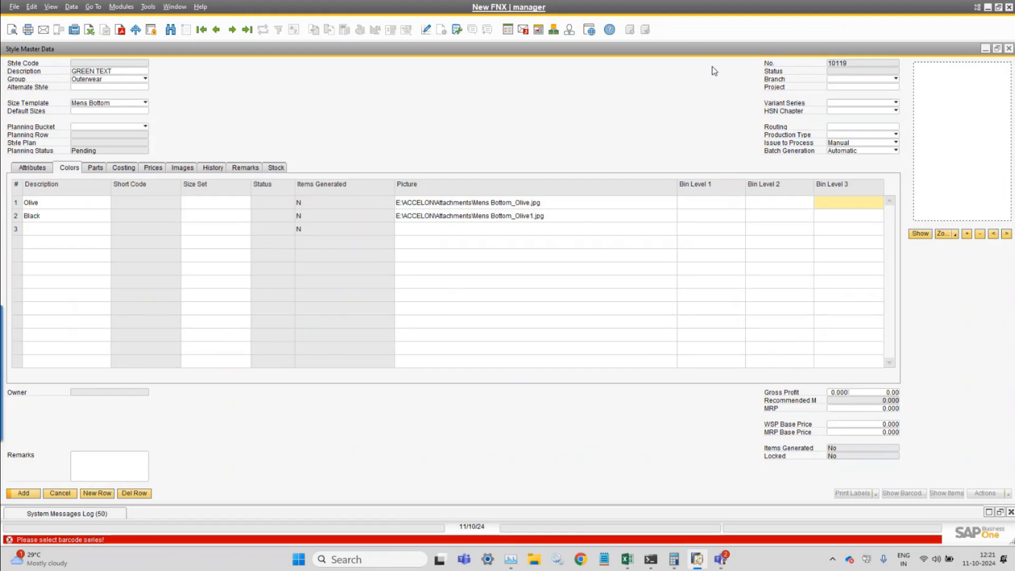
pyautogui.click(121, 7)
pyautogui.moveTo(143, 37)
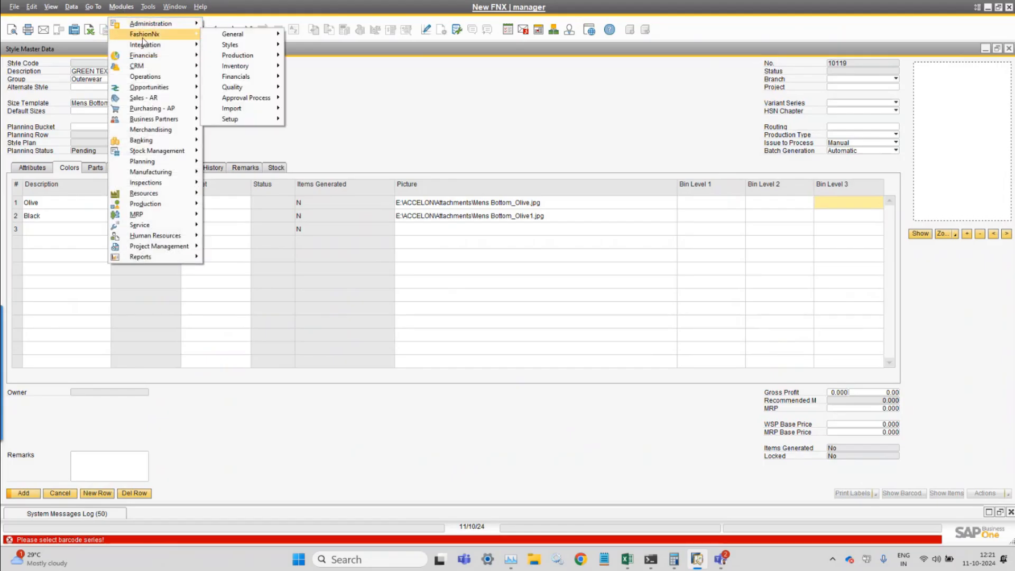
pyautogui.moveTo(251, 42)
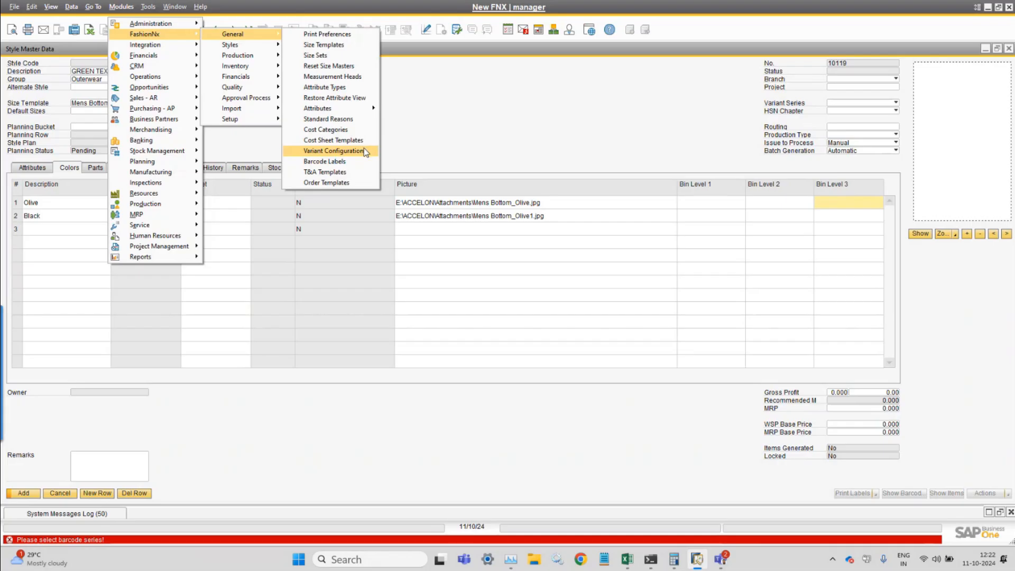
pyautogui.click(486, 143)
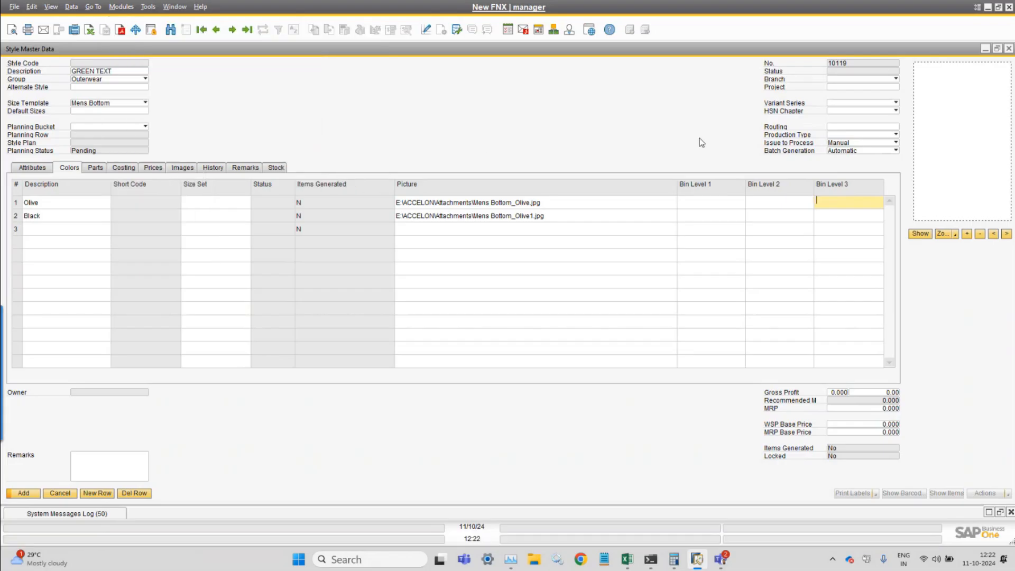
# Set the style's variant series to FG GS1 EAN Clr Item and its production type to Colour Wise
pyautogui.click(860, 103)
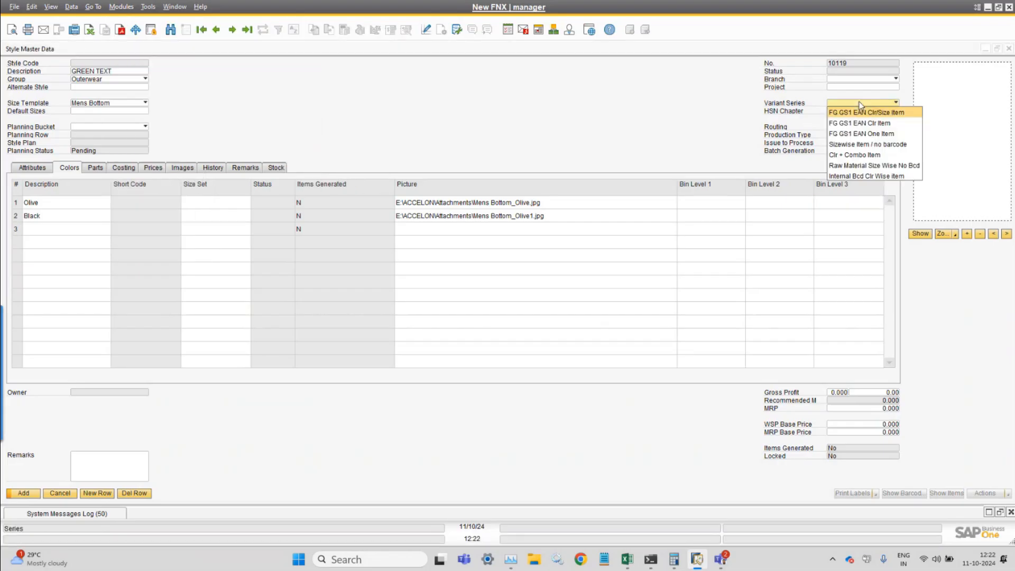
pyautogui.click(892, 123)
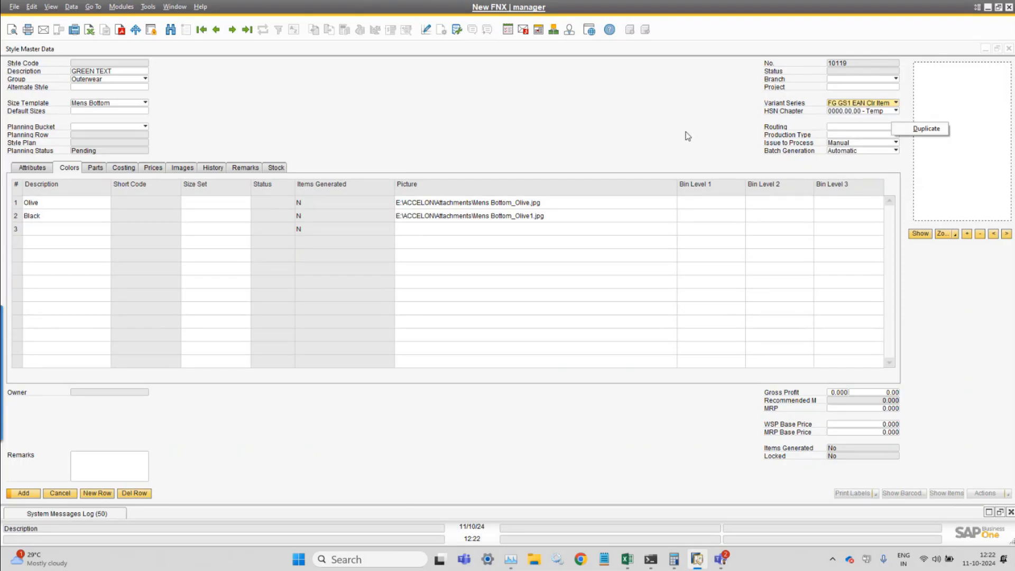
pyautogui.click(866, 135)
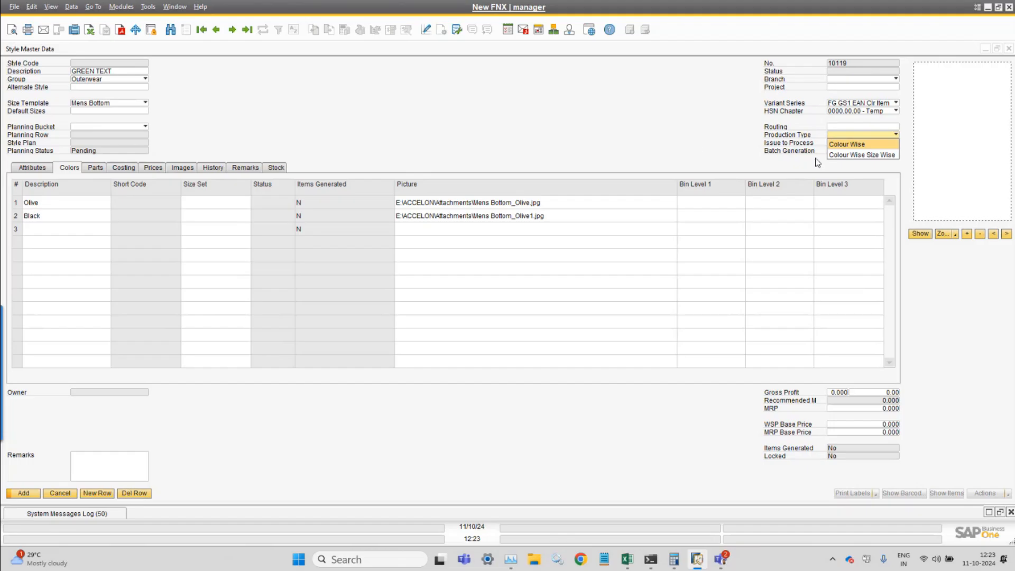
pyautogui.click(861, 147)
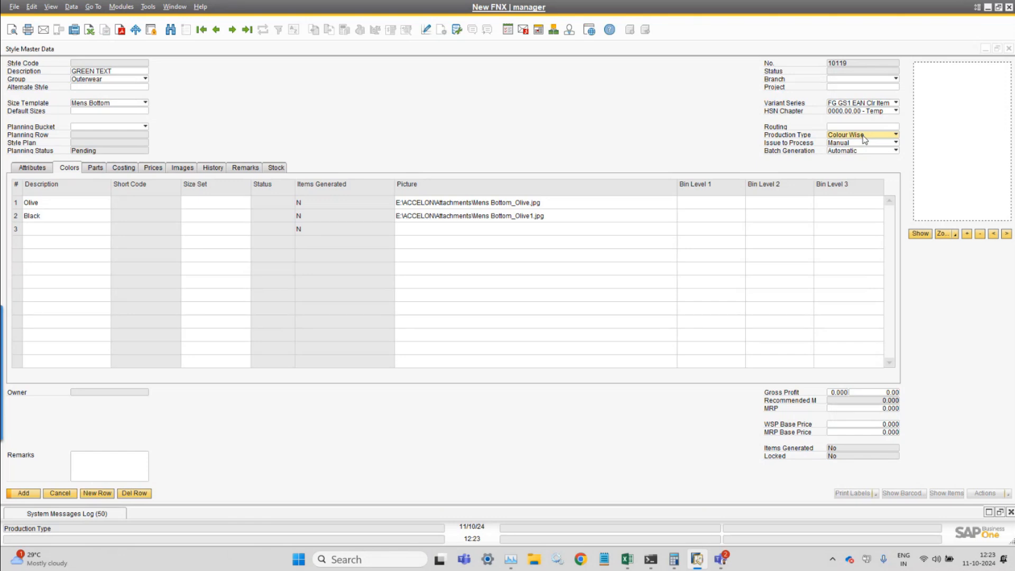
pyautogui.click(878, 135)
pyautogui.click(875, 154)
pyautogui.click(870, 137)
pyautogui.click(866, 144)
# Check the available size templates, and look up the Fabric template in the FashionNx size templates master to examine its size description
pyautogui.click(117, 103)
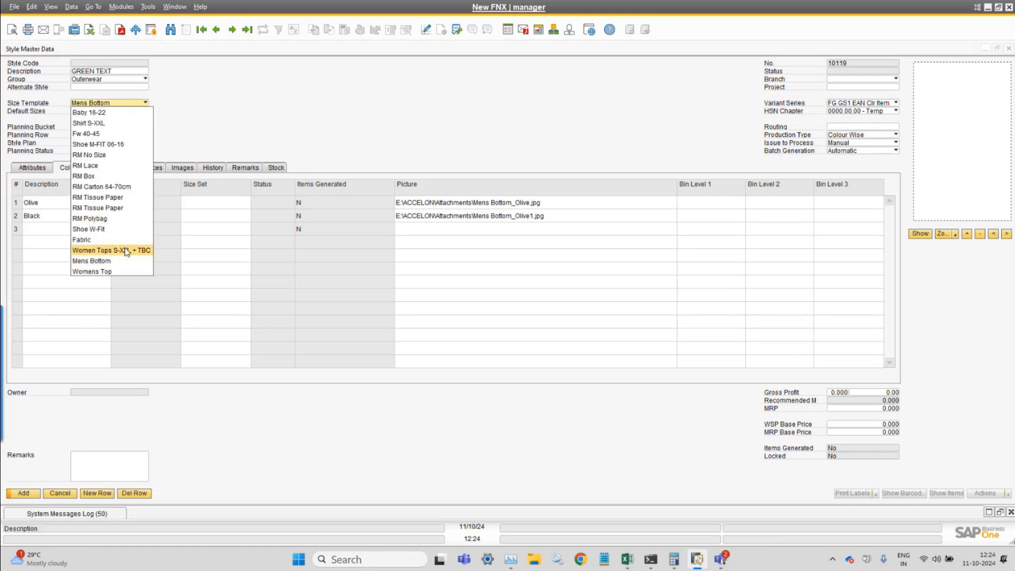
pyautogui.click(197, 96)
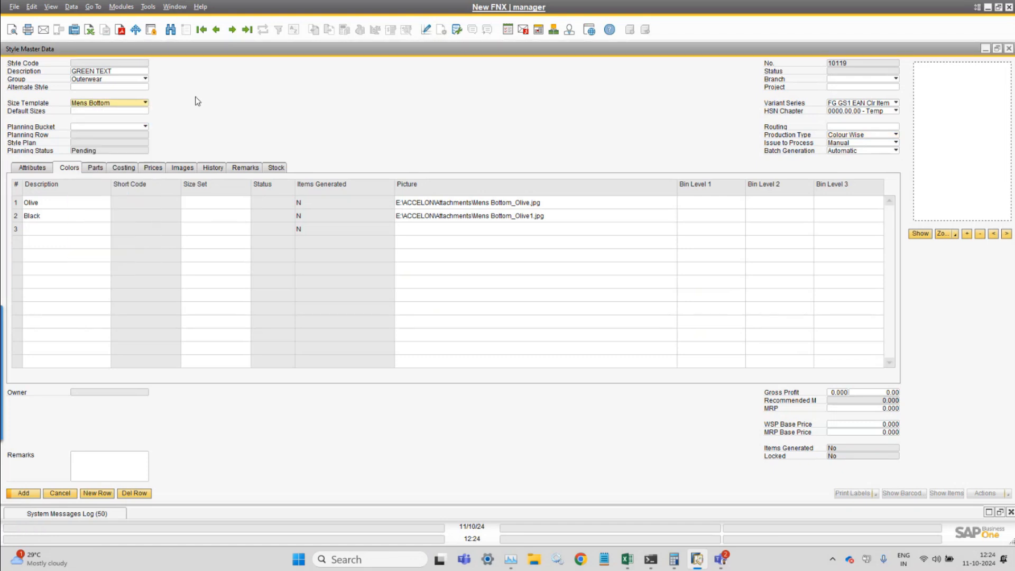
pyautogui.click(125, 9)
pyautogui.moveTo(153, 34)
pyautogui.moveTo(238, 33)
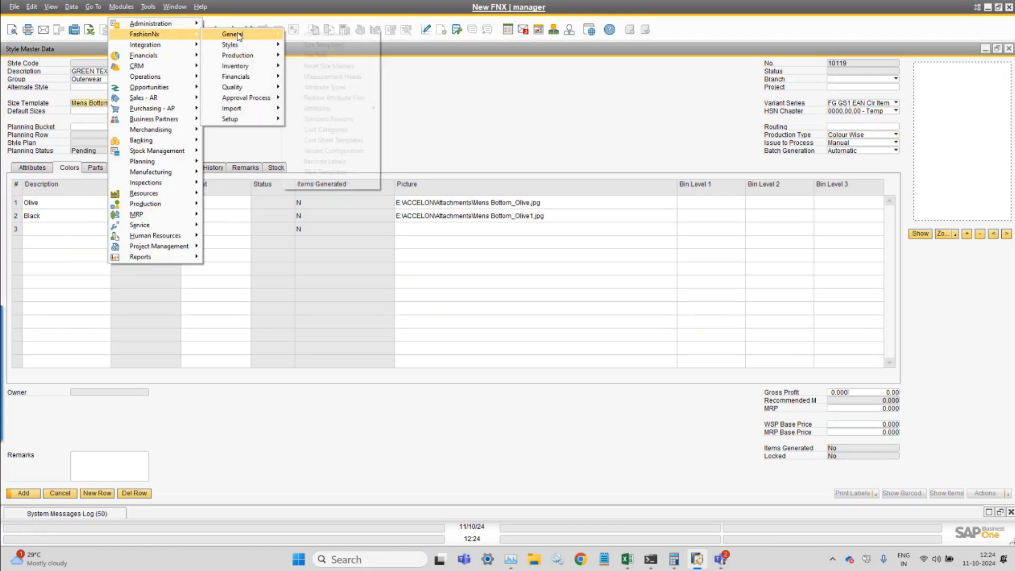
pyautogui.click(345, 46)
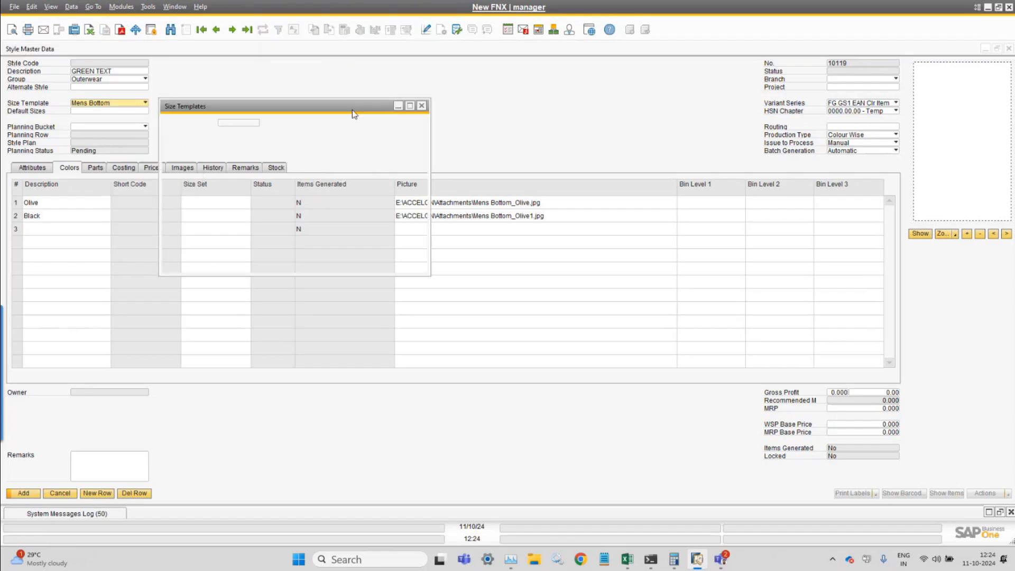
pyautogui.click(261, 131)
pyautogui.write('f')
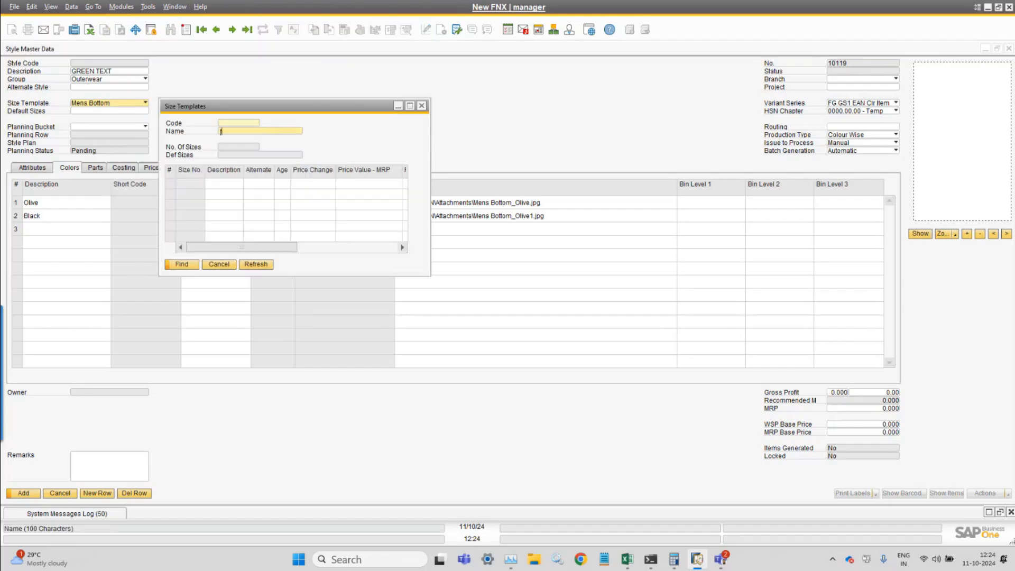
pyautogui.press('Tab')
pyautogui.doubleClick(484, 244)
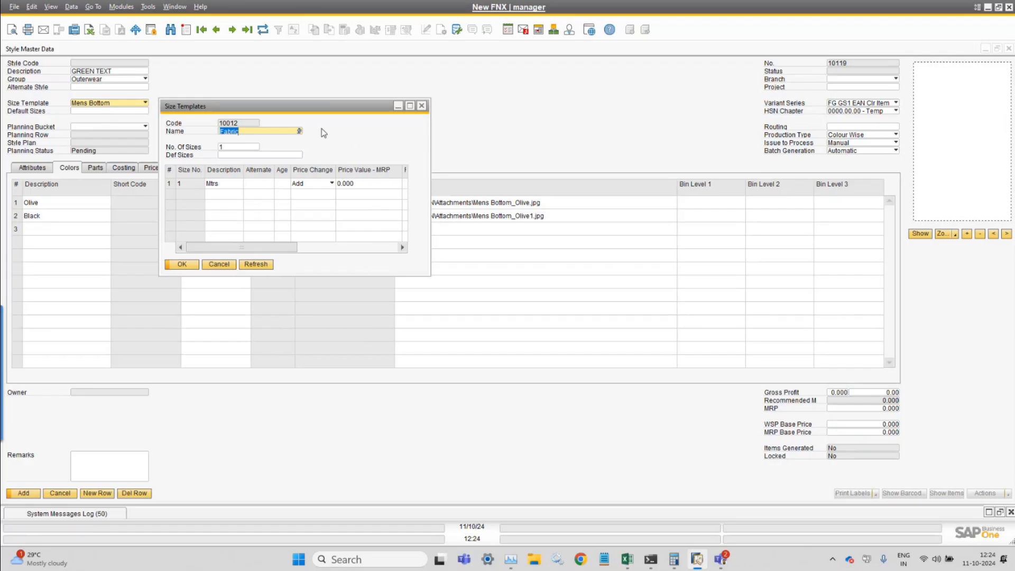
pyautogui.moveTo(311, 106); pyautogui.dragTo(468, 114)
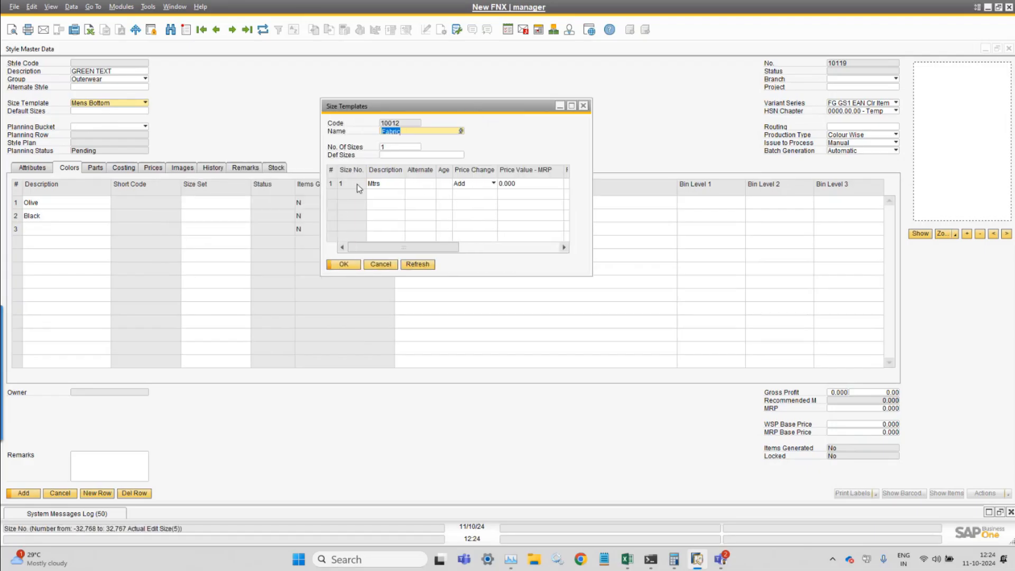
pyautogui.click(397, 185)
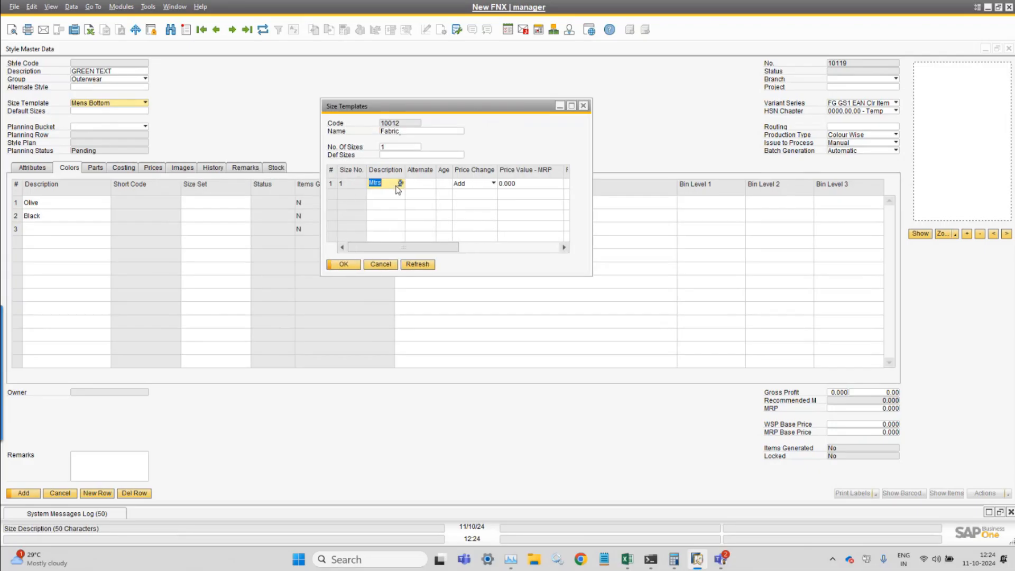
# Examine the Fabric size template's number of sizes and size description, and close the template without changes
pyautogui.click(392, 148)
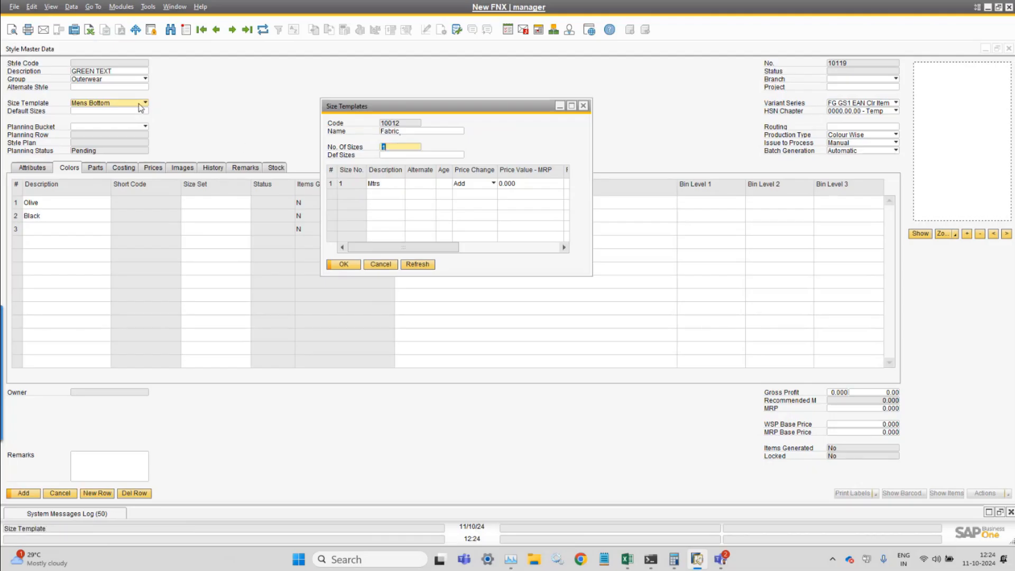
pyautogui.click(384, 185)
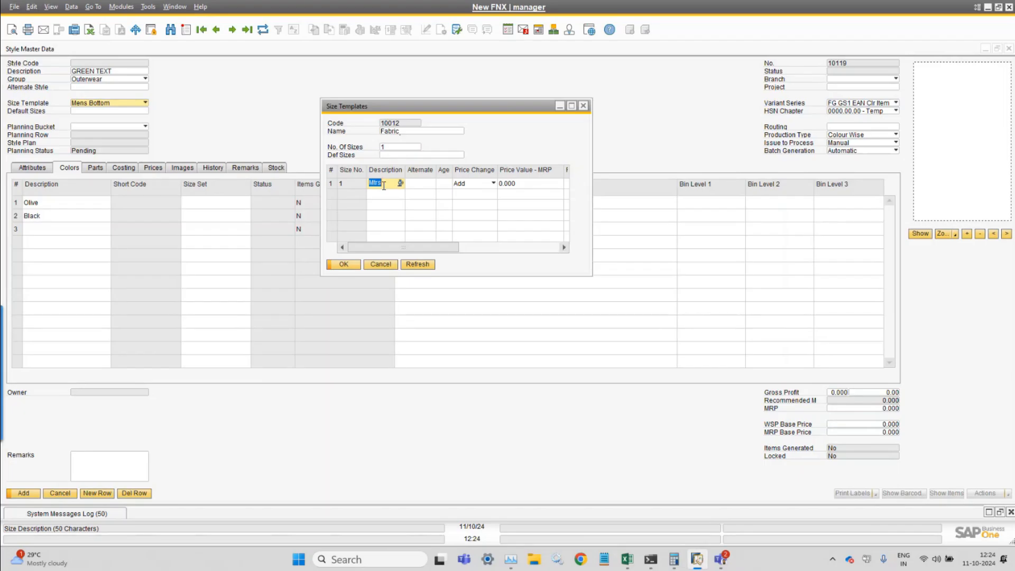
pyautogui.click(383, 265)
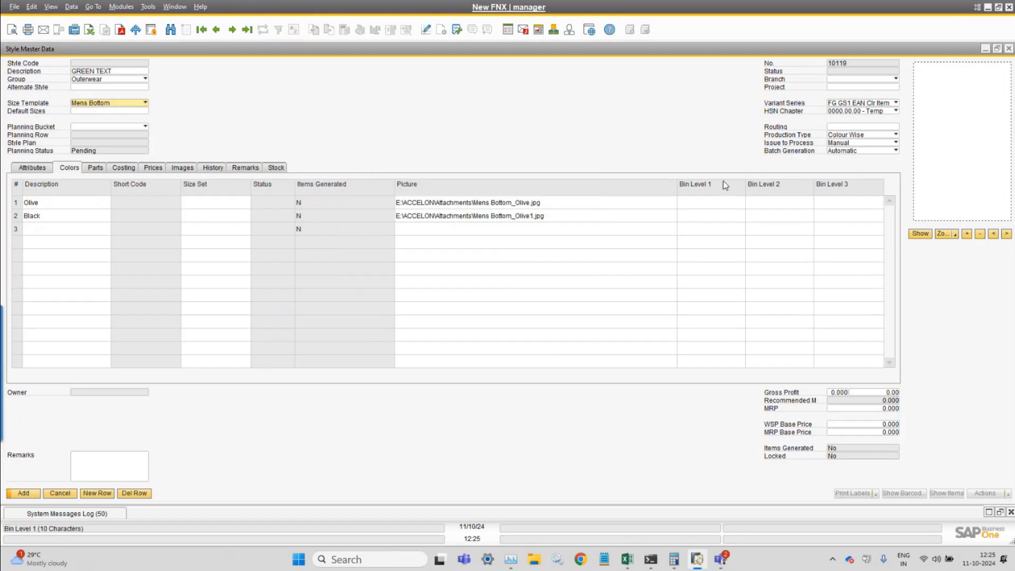
# Set the style's production type to Colour Wise Size Wise
pyautogui.click(864, 137)
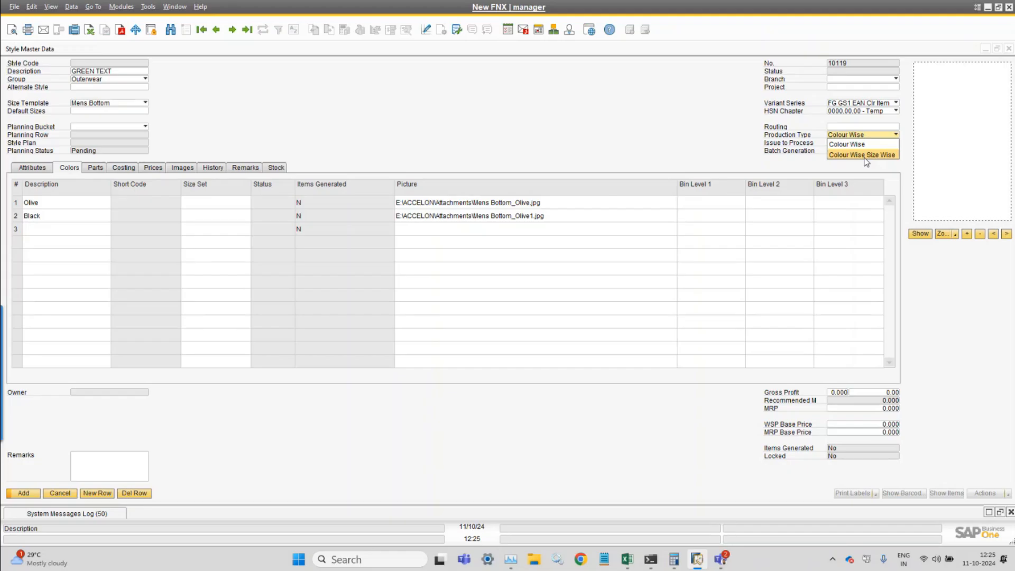
pyautogui.click(866, 155)
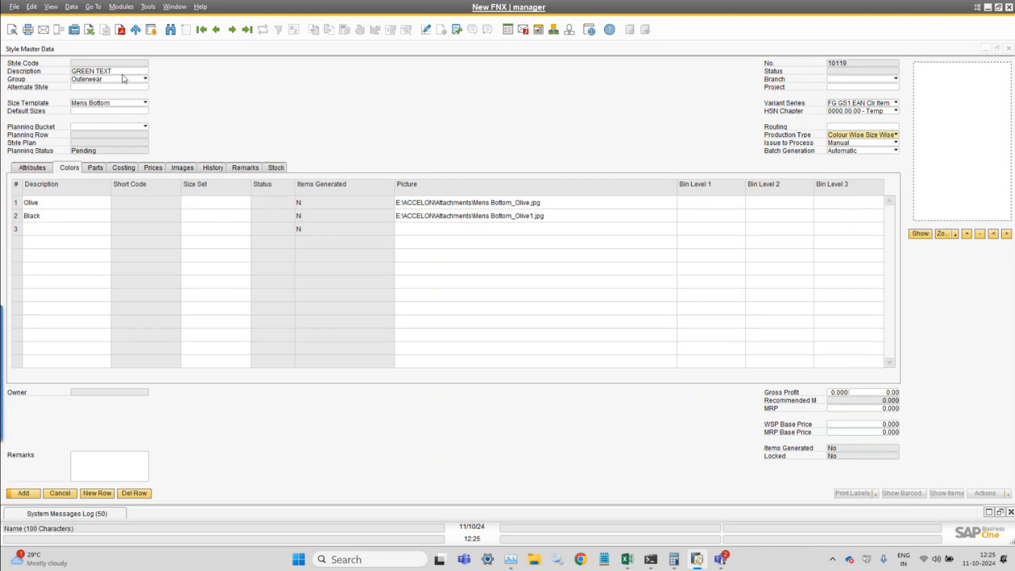
pyautogui.click(836, 135)
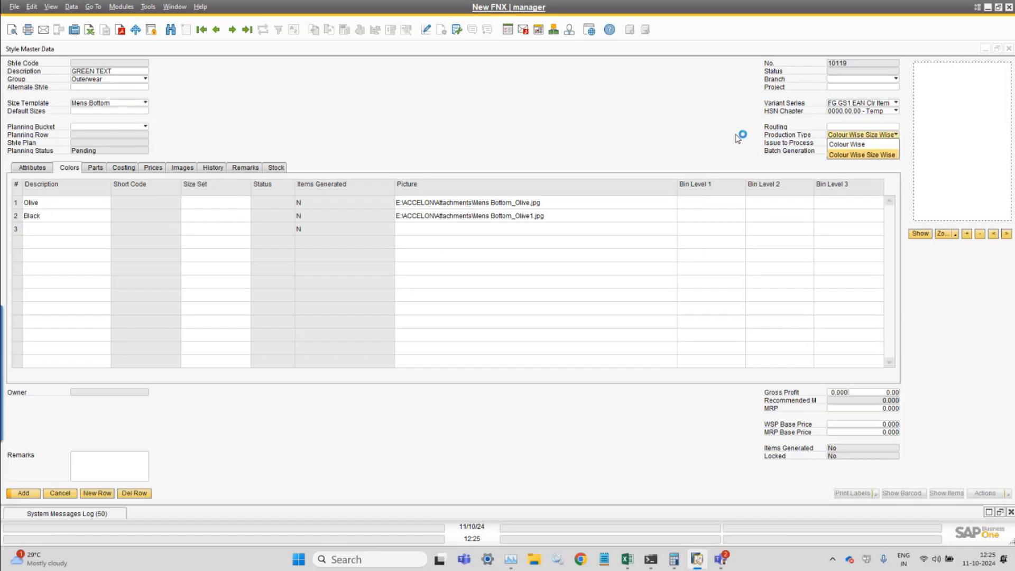
pyautogui.click(709, 134)
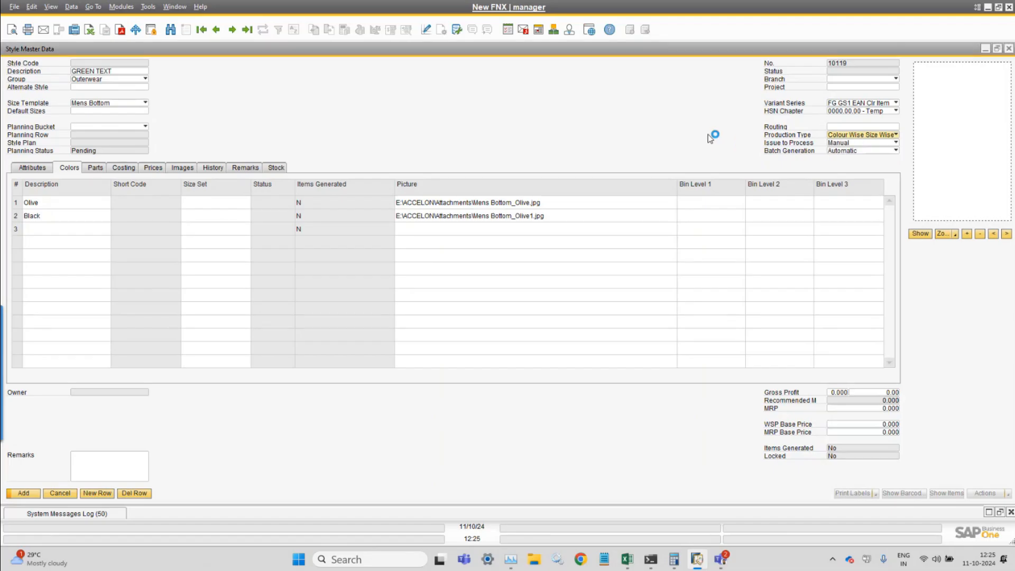
# Review the list of routings available for the style without choosing one
pyautogui.click(850, 128)
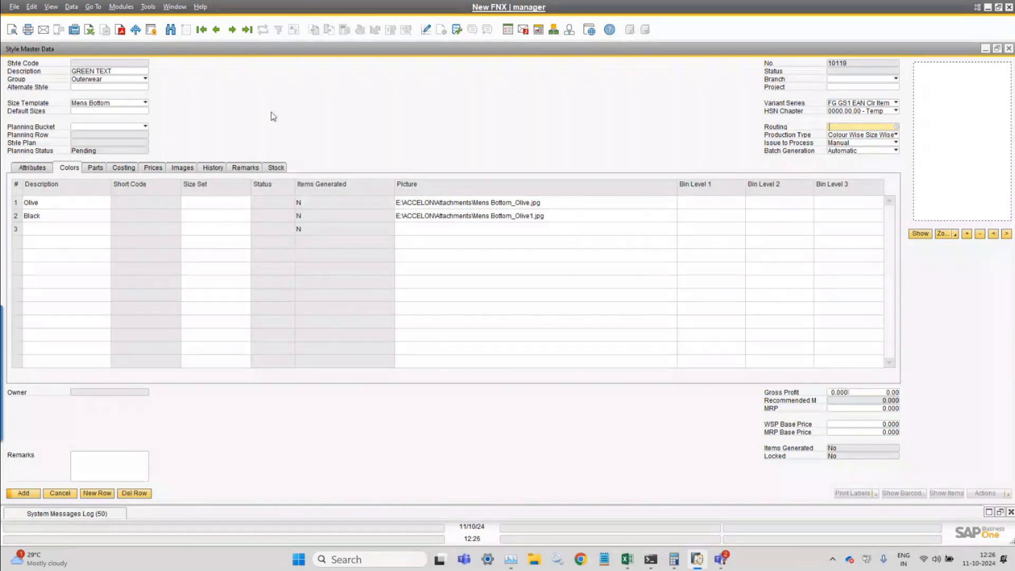
pyautogui.click(897, 127)
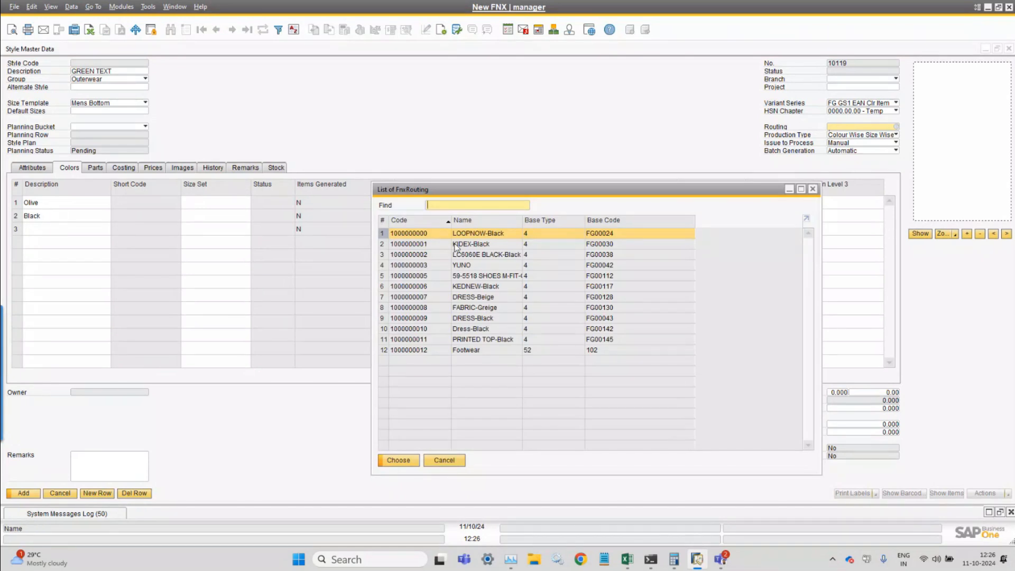
pyautogui.click(444, 460)
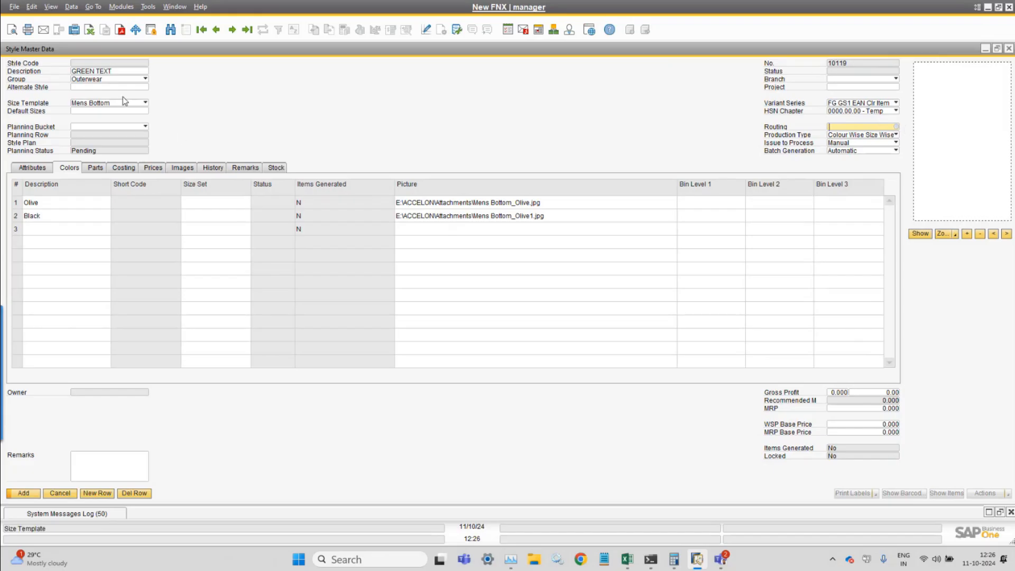
pyautogui.click(888, 127)
# Set the style's branch to New FNX-B01, leave the project blank, and add the style
pyautogui.click(858, 87)
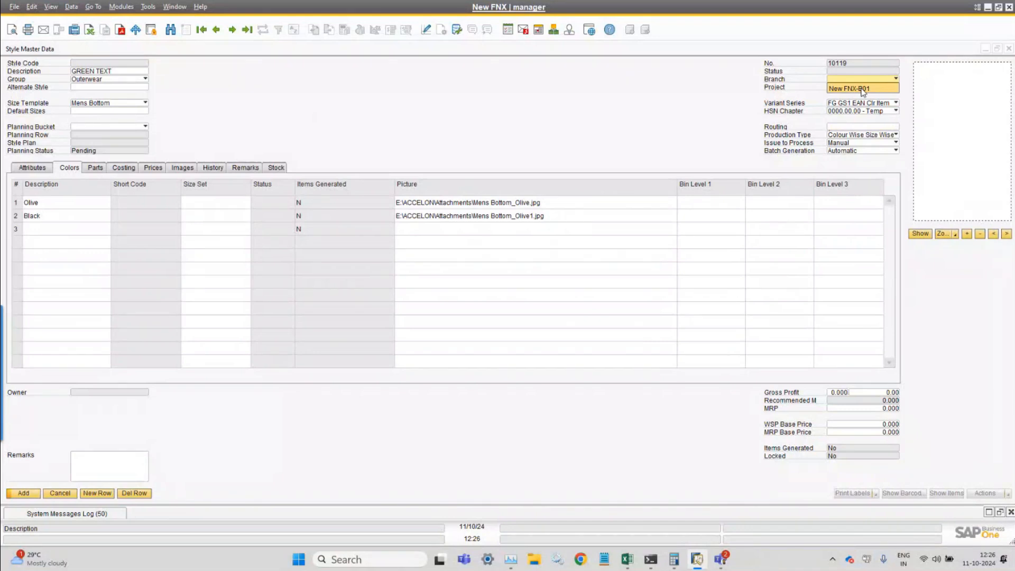
pyautogui.click(862, 89)
pyautogui.click(381, 118)
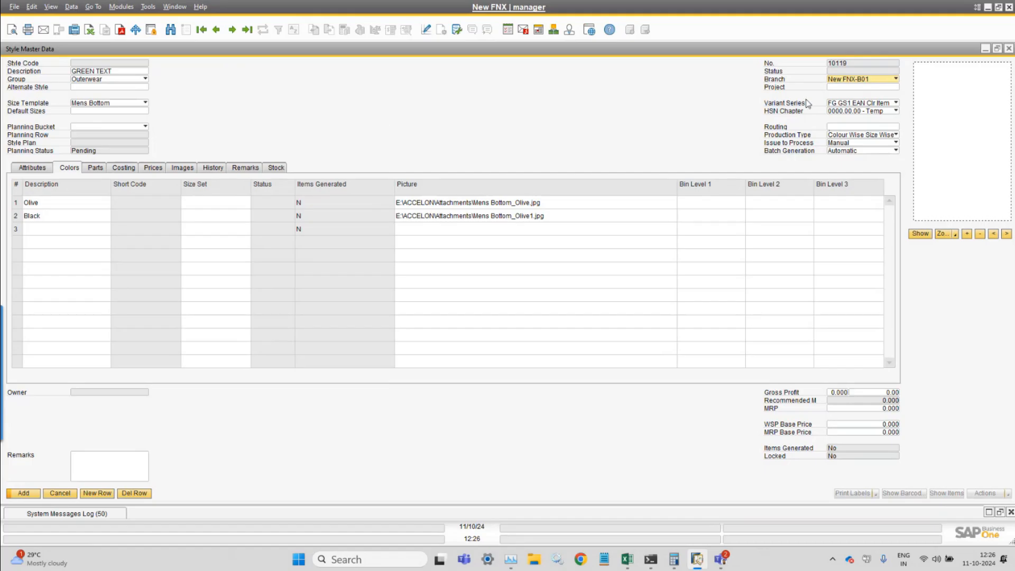
pyautogui.click(847, 88)
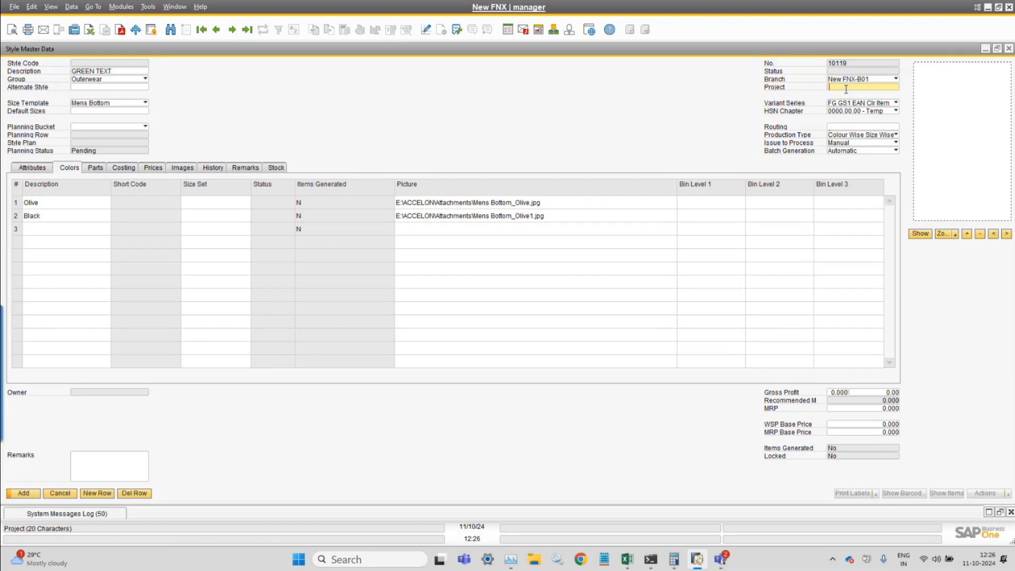
pyautogui.click(93, 212)
pyautogui.click(23, 493)
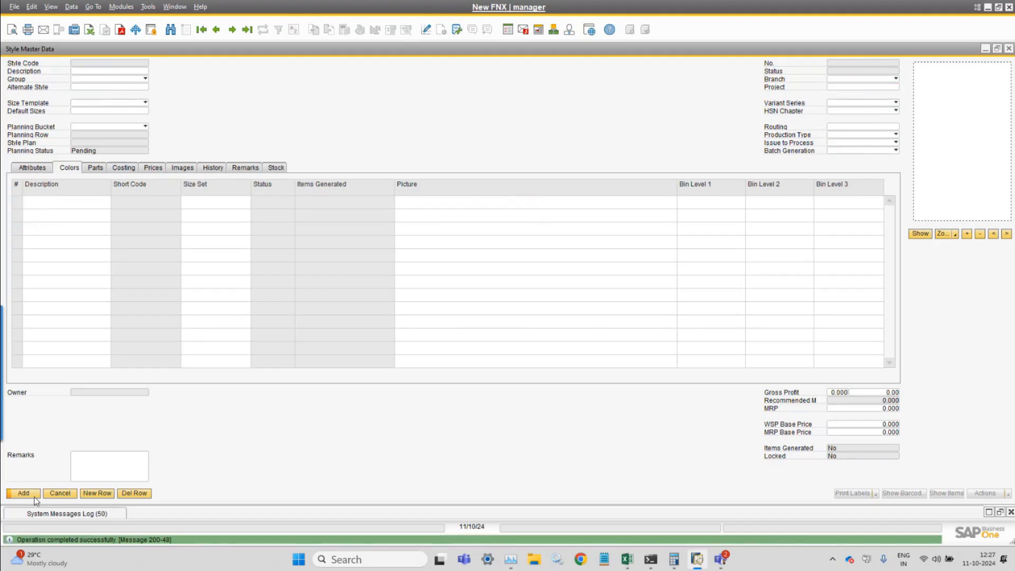
# Bring up the newly added style record and view the picture attached to its Olive color
pyautogui.click(215, 34)
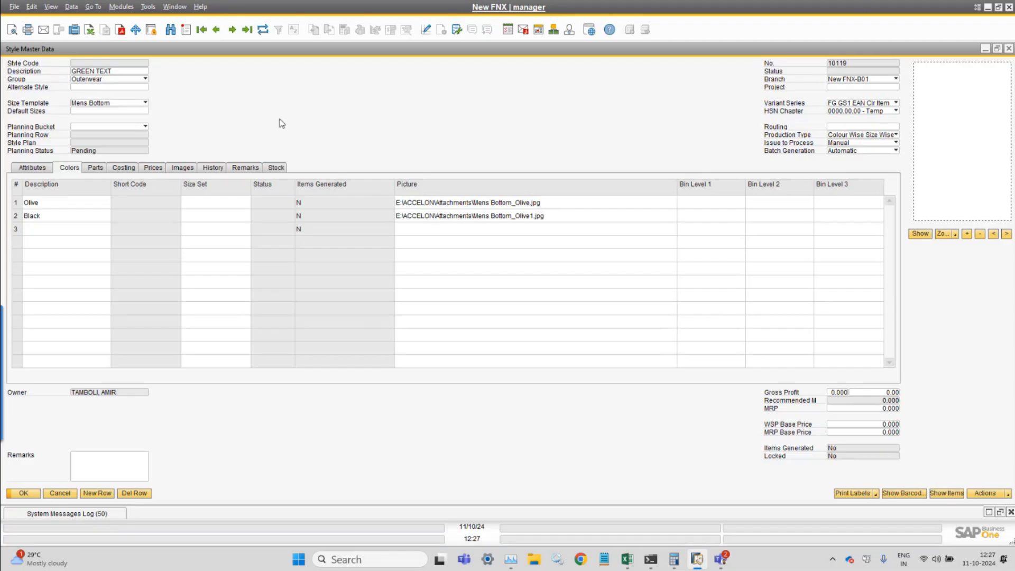
pyautogui.doubleClick(569, 203)
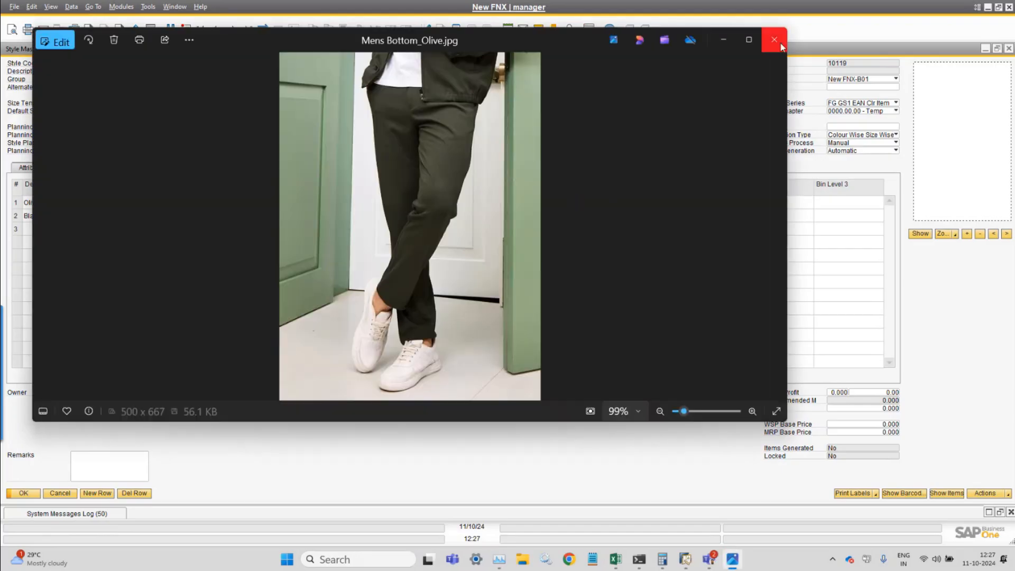
pyautogui.click(783, 45)
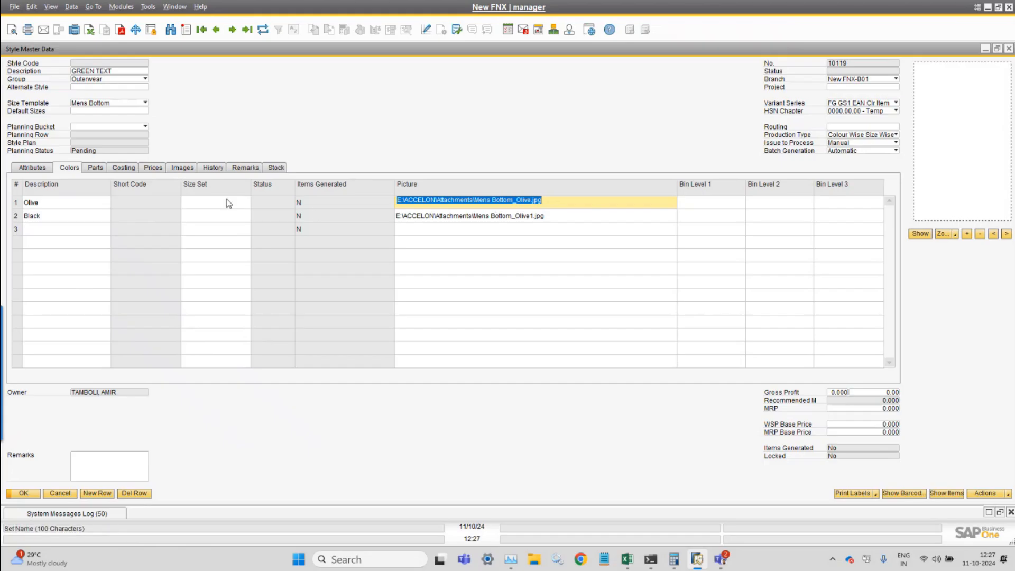
pyautogui.click(187, 168)
pyautogui.click(186, 203)
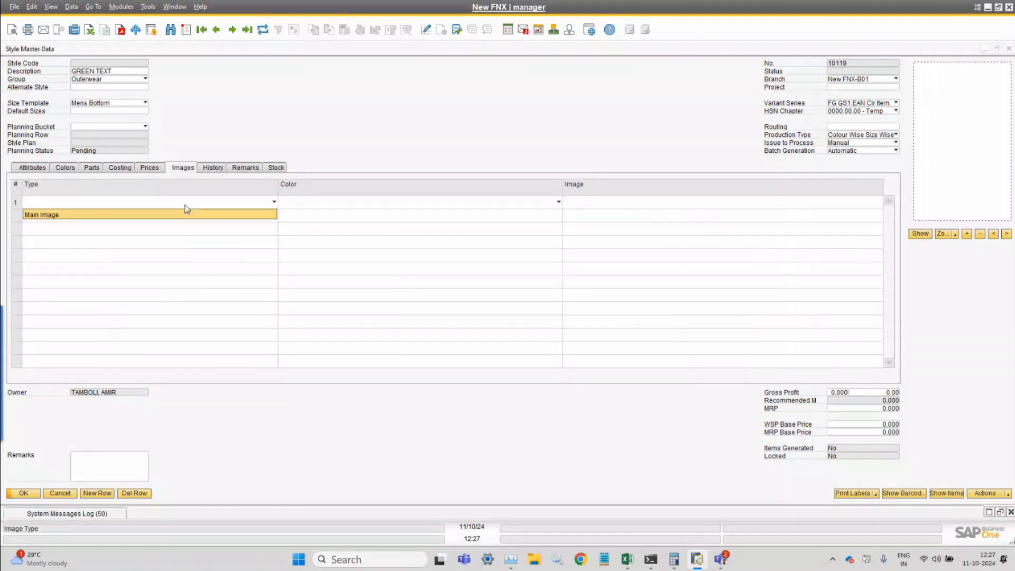
pyautogui.click(308, 134)
pyautogui.click(59, 169)
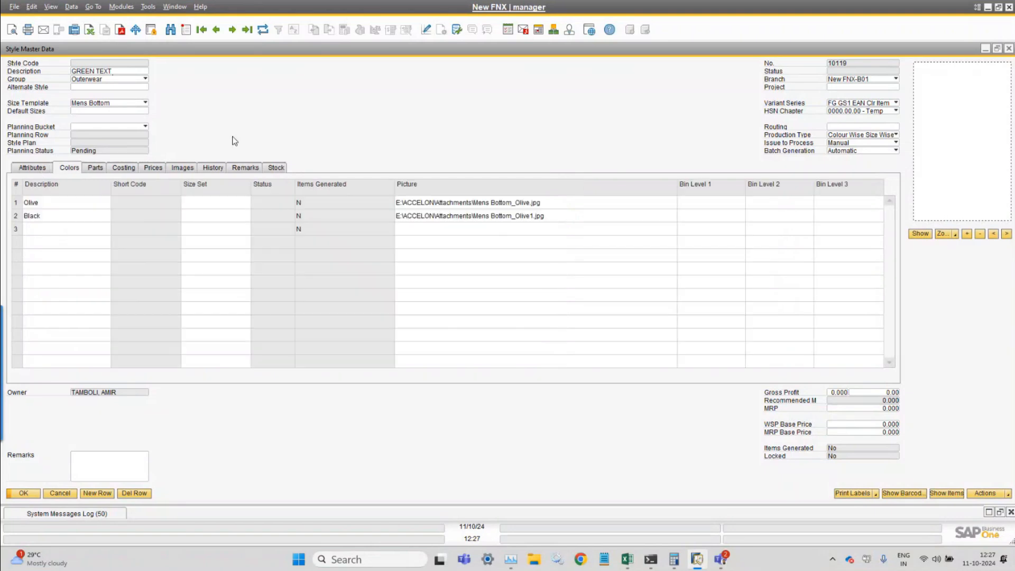
# Fill the style's first image row with type Main Image and color Olive
pyautogui.click(185, 169)
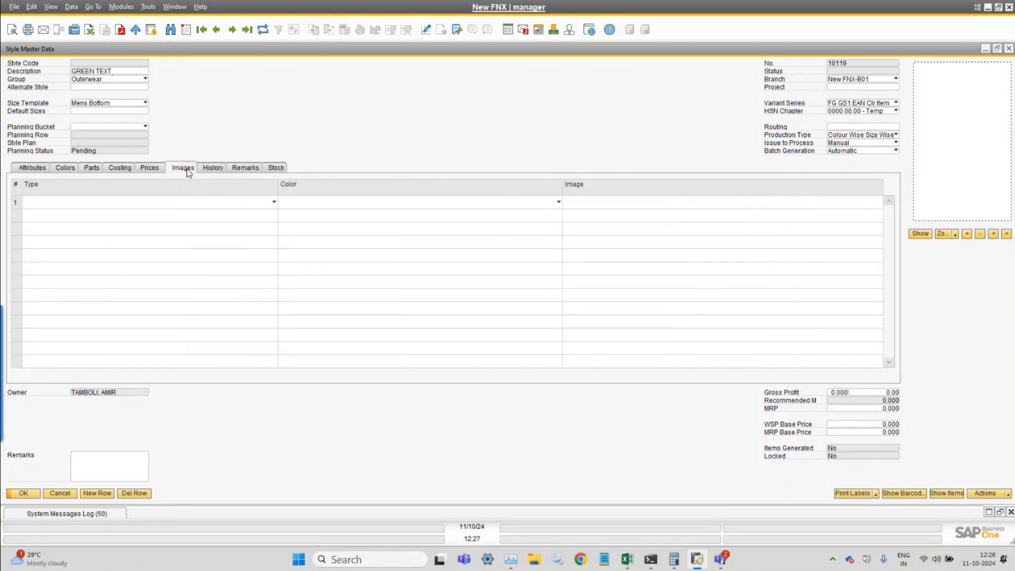
pyautogui.click(141, 201)
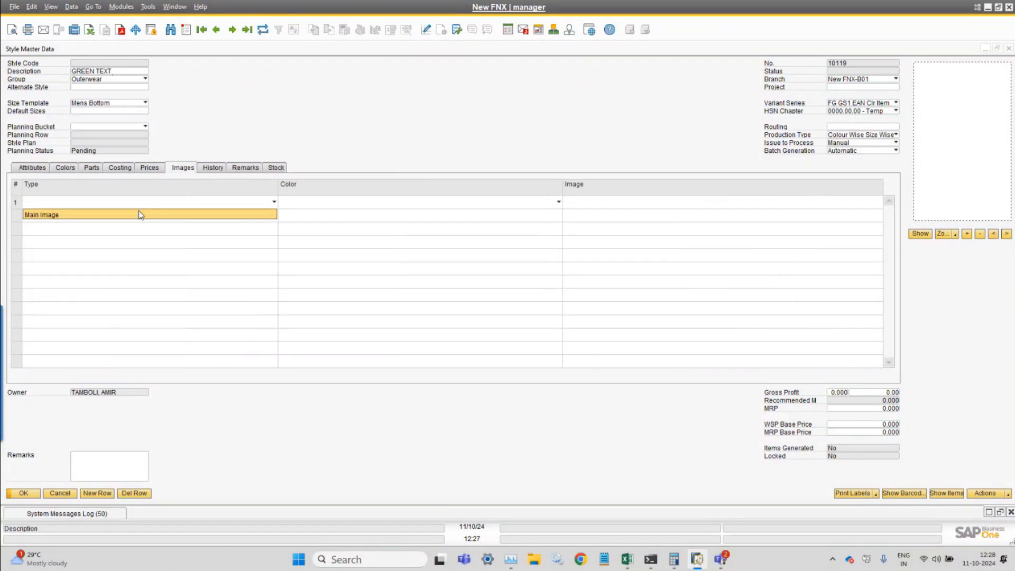
pyautogui.click(138, 217)
pyautogui.click(333, 201)
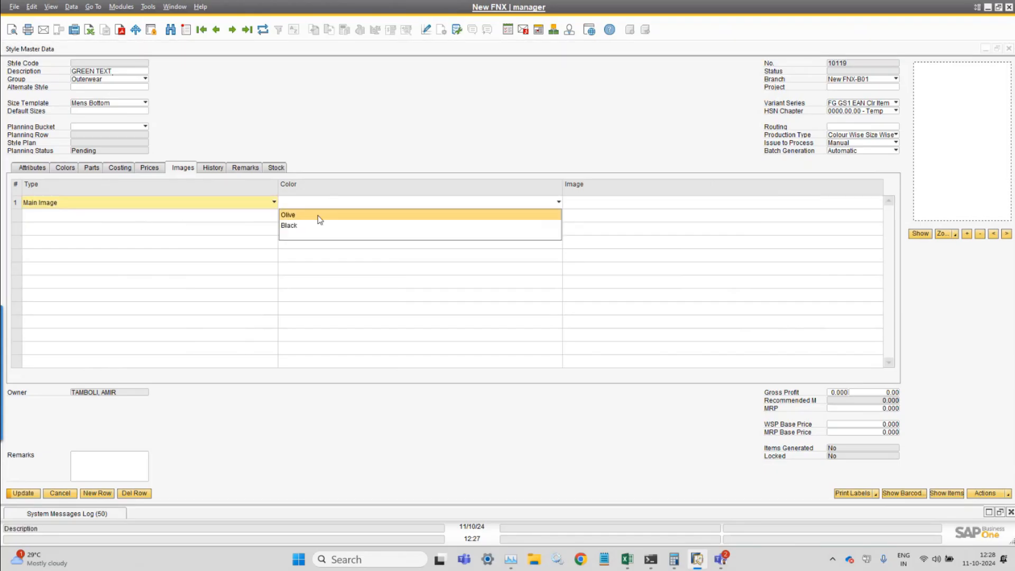
pyautogui.click(320, 220)
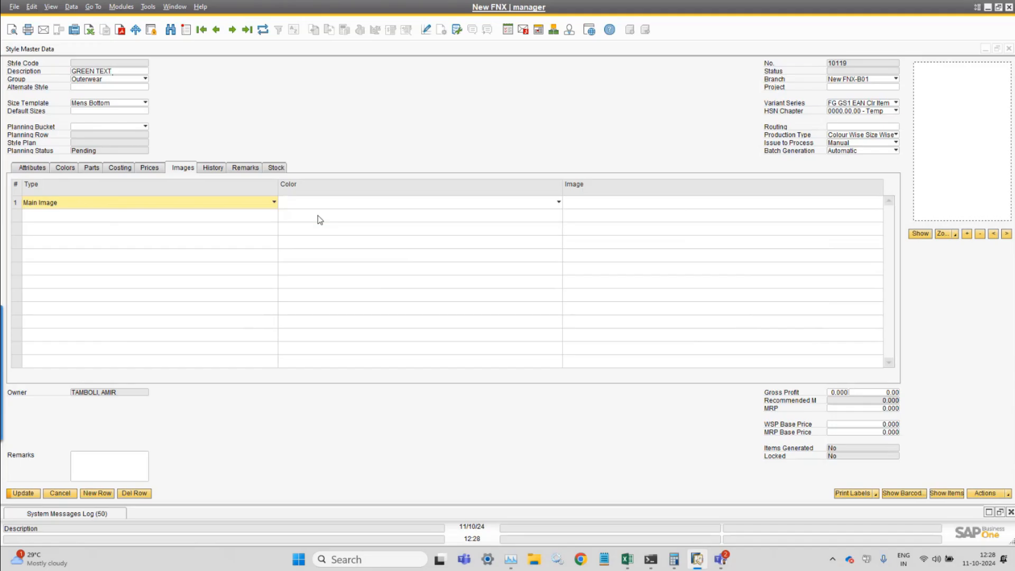
pyautogui.click(142, 204)
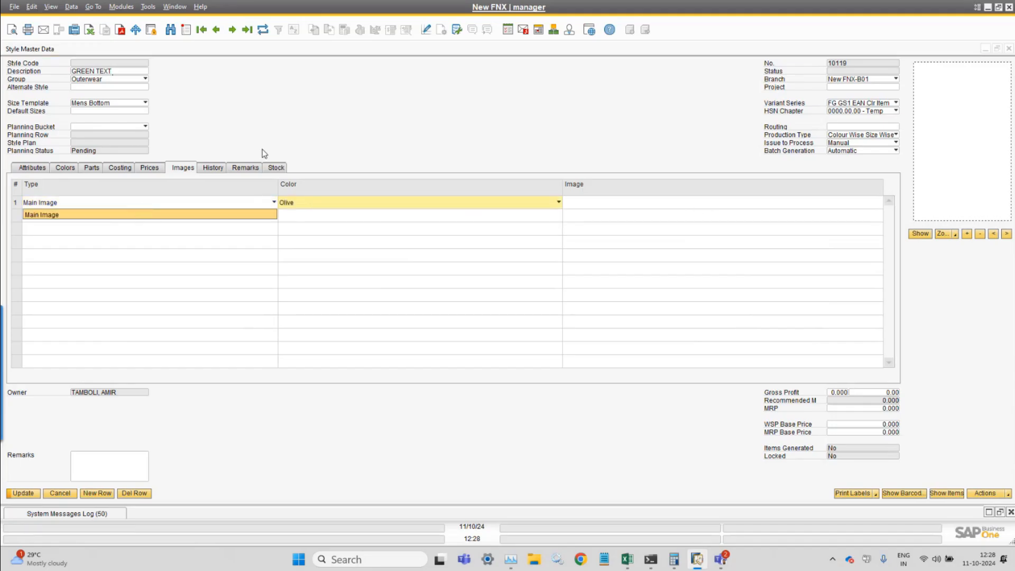
pyautogui.click(328, 127)
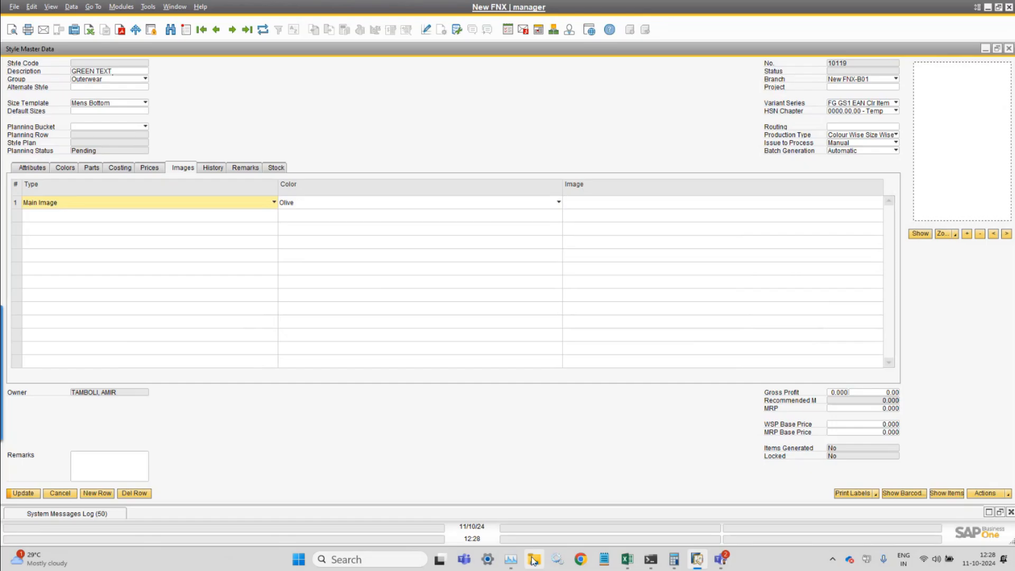
# Switch to the desktop and open the Images folder inside the Webinar folder in File Explorer
pyautogui.press('super+d')
pyautogui.click(221, 303)
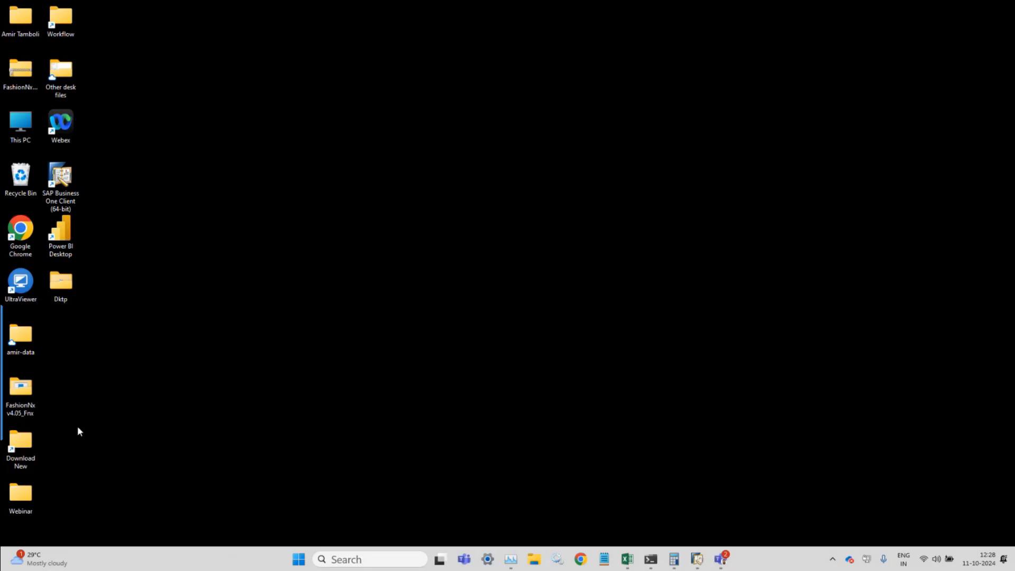
pyautogui.doubleClick(11, 514)
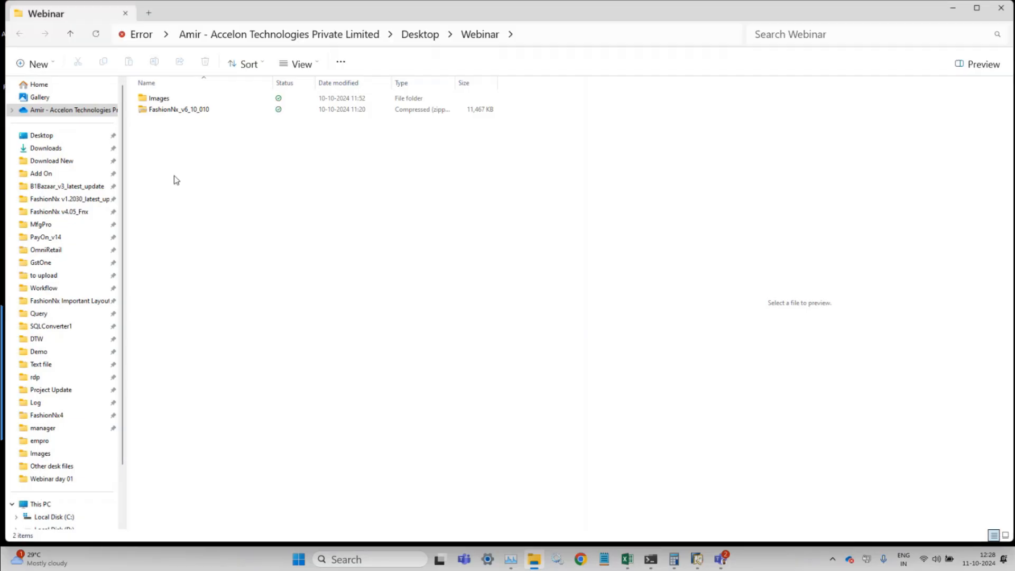
pyautogui.doubleClick(171, 100)
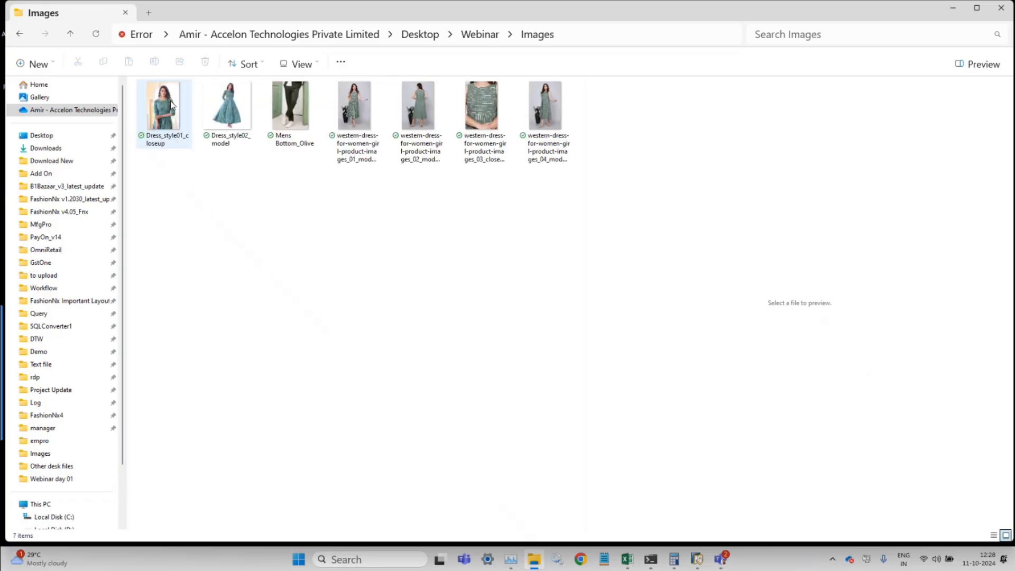
# Hide the navigation pane in the Images folder window
pyautogui.click(299, 64)
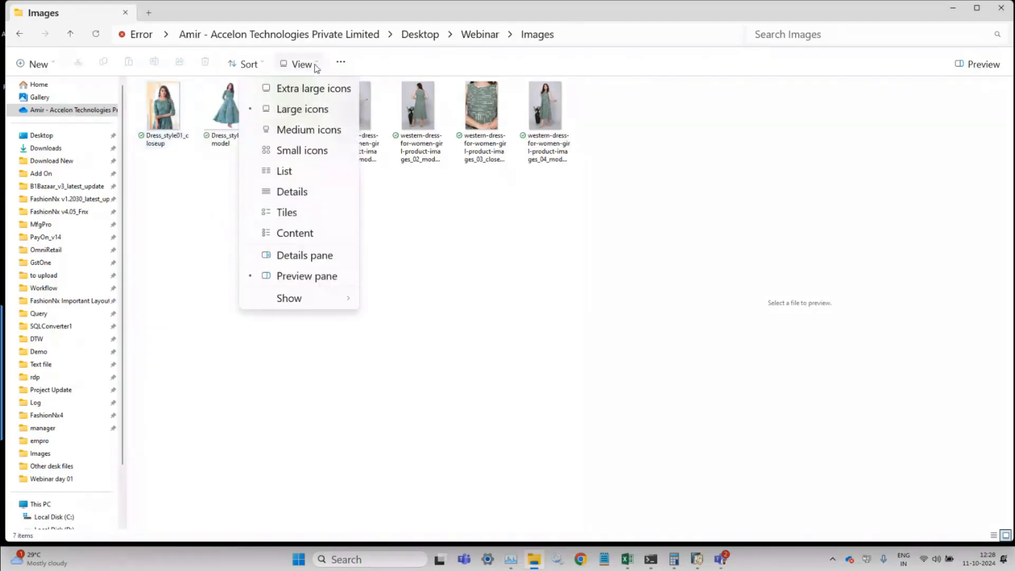
pyautogui.moveTo(335, 307)
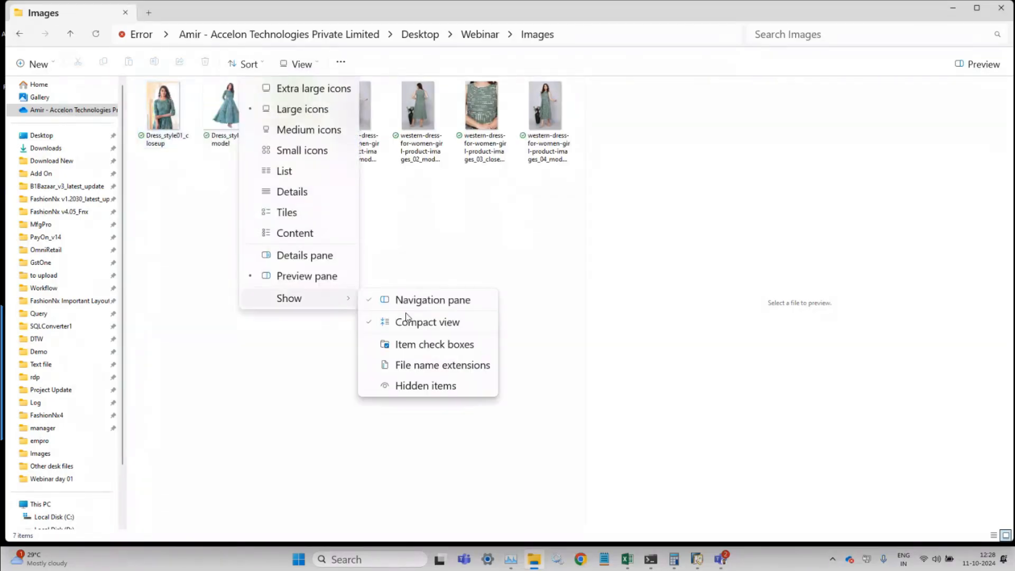
pyautogui.click(431, 300)
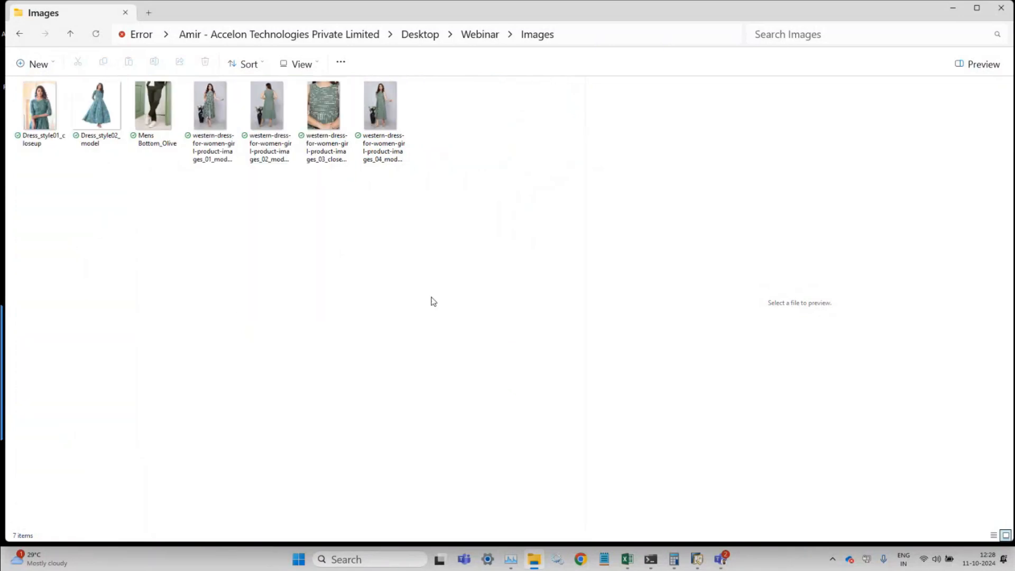
pyautogui.rightClick(363, 247)
# View the western dress image 01_model_front at full size, and preview the dress's second image
pyautogui.click(216, 133)
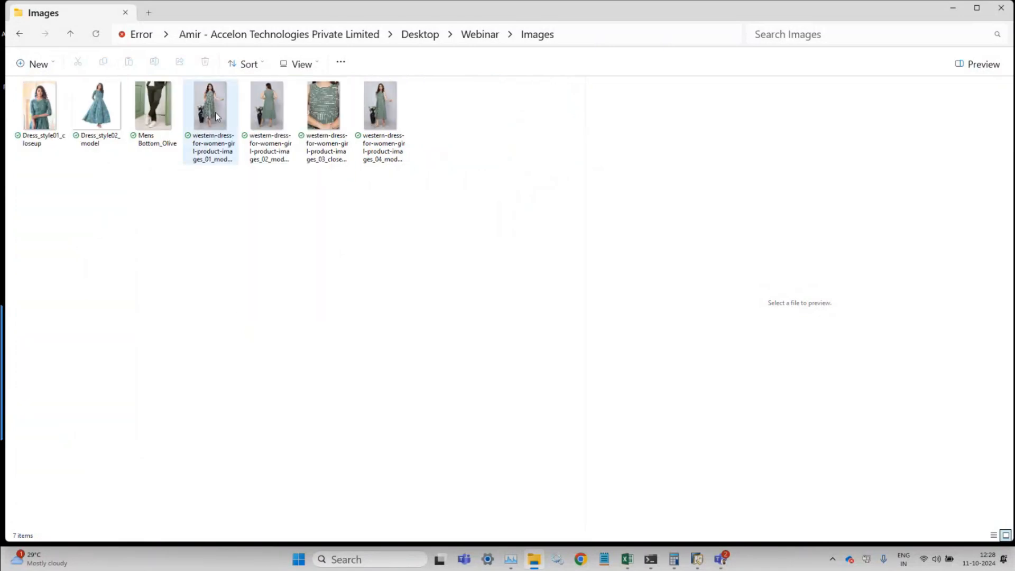
pyautogui.doubleClick(215, 112)
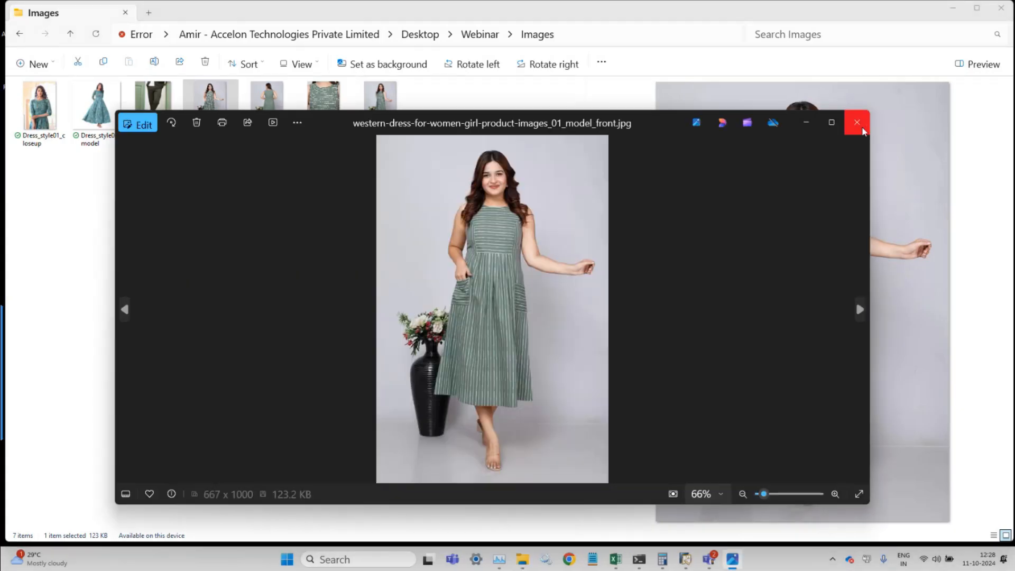
pyautogui.click(863, 128)
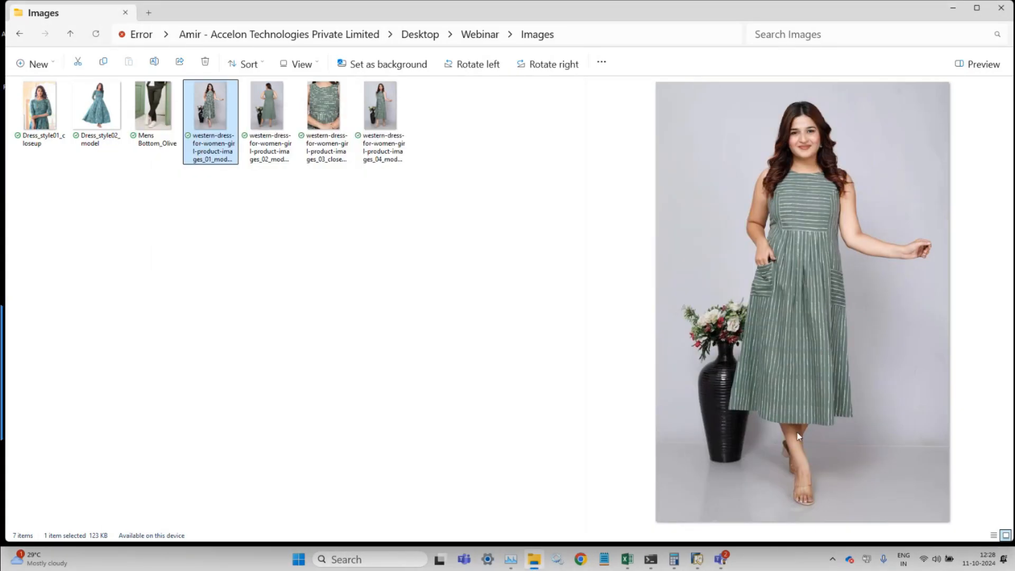
pyautogui.click(278, 121)
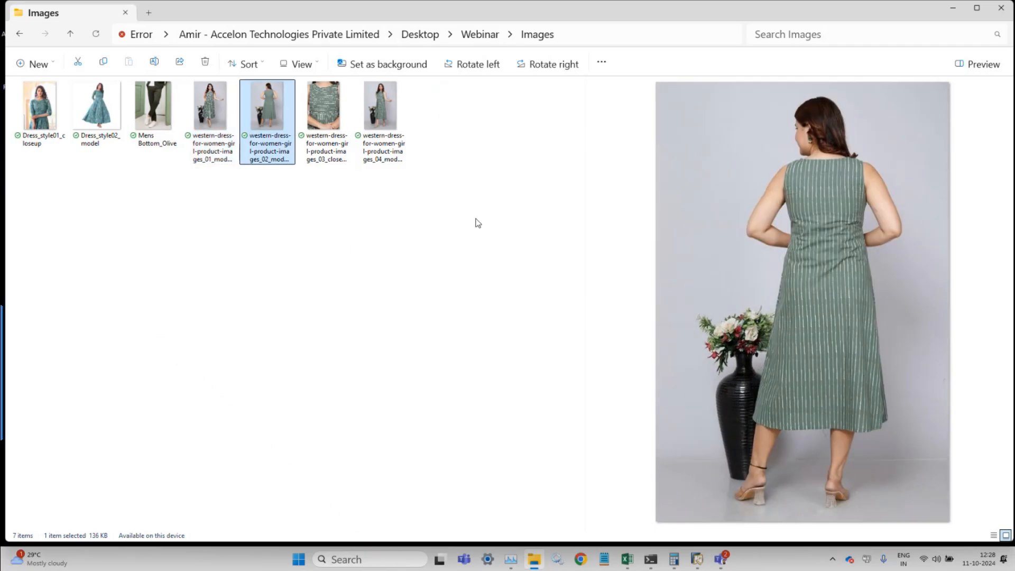
# Preview the western dress's close-up image and its fourth model image
pyautogui.click(332, 129)
pyautogui.click(246, 124)
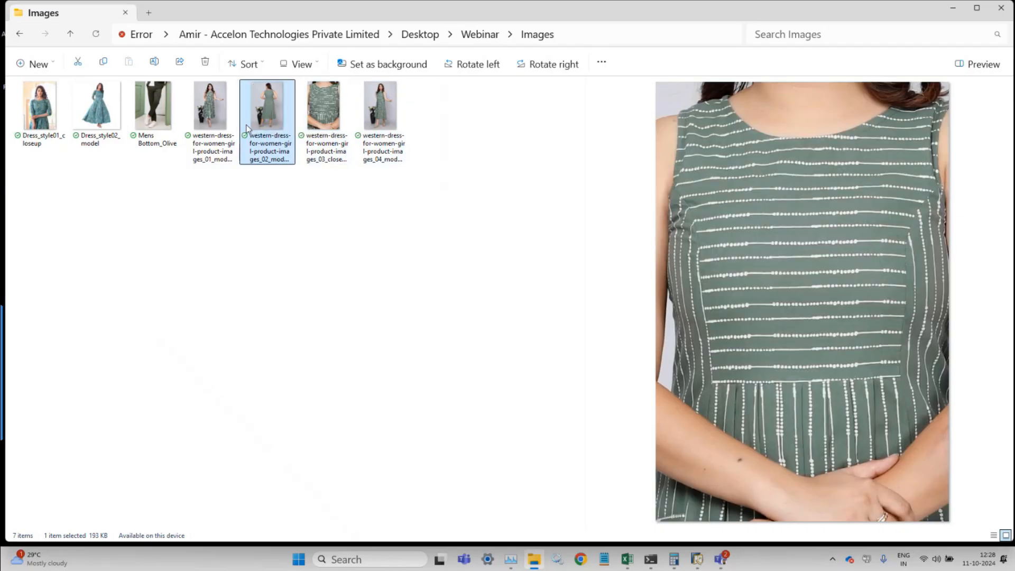
pyautogui.press('Right')
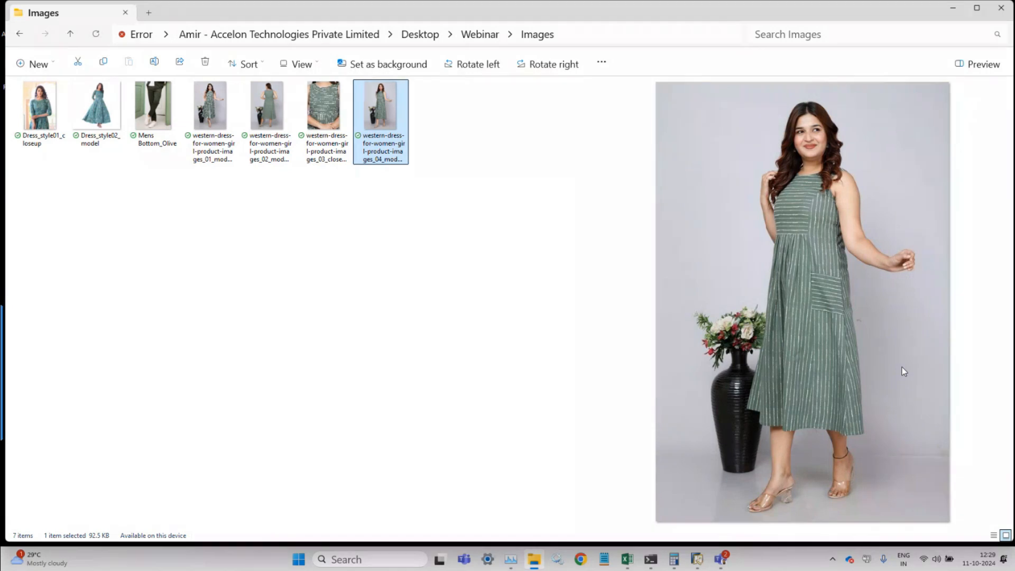
# Switch to SAP Business One and check the type choices available in the style's first image row
pyautogui.moveTo(697, 560)
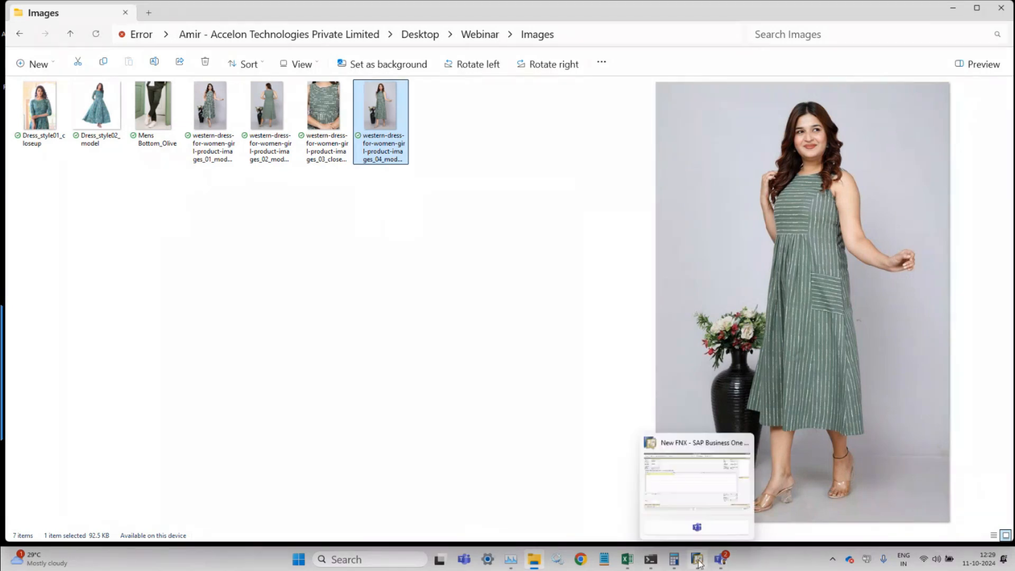
pyautogui.click(704, 484)
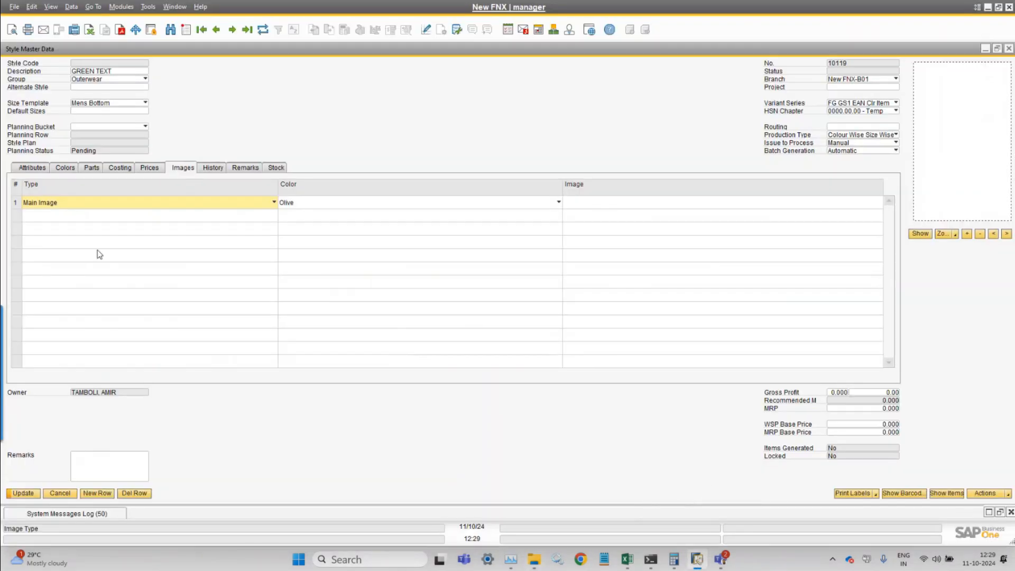
pyautogui.click(92, 205)
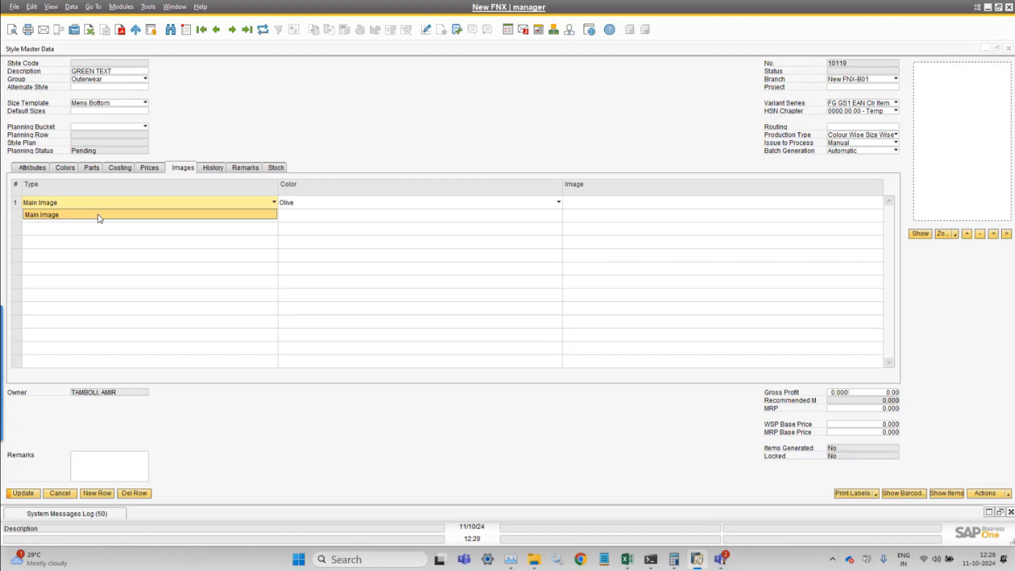
pyautogui.click(100, 218)
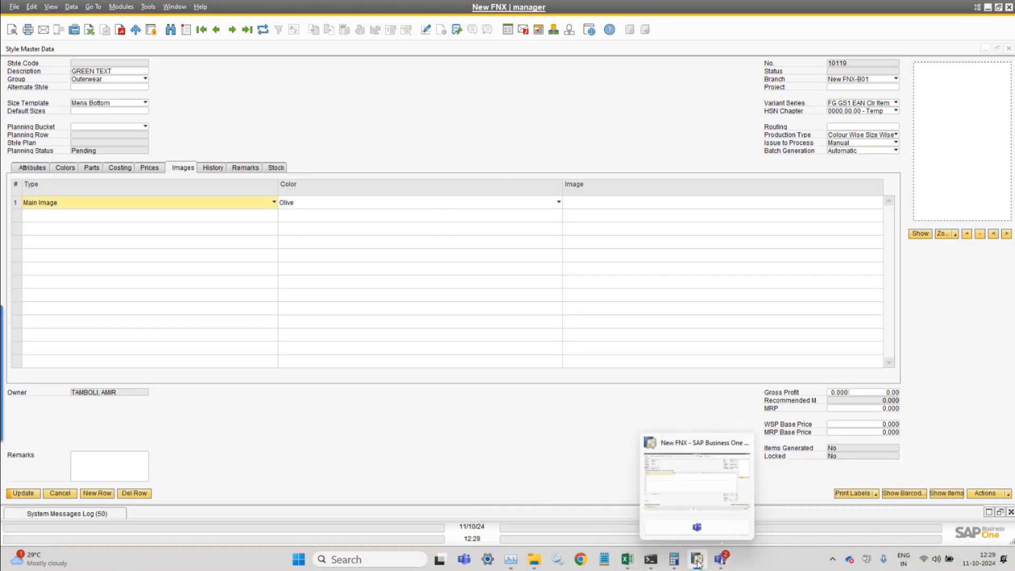
# Switch to the Images folder in File Explorer and preview the western dress's first model image
pyautogui.moveTo(534, 559)
pyautogui.click(555, 520)
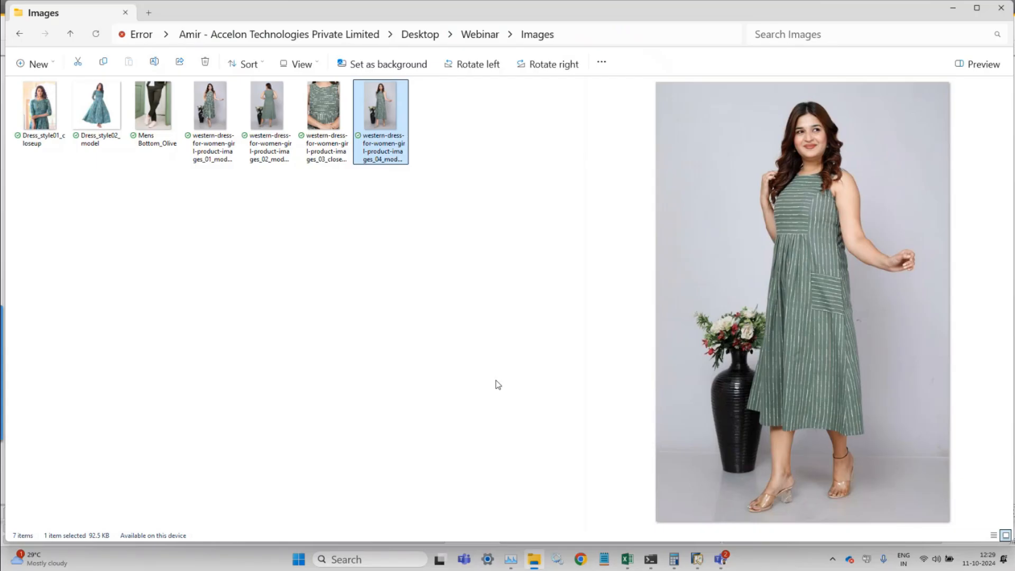
pyautogui.click(201, 139)
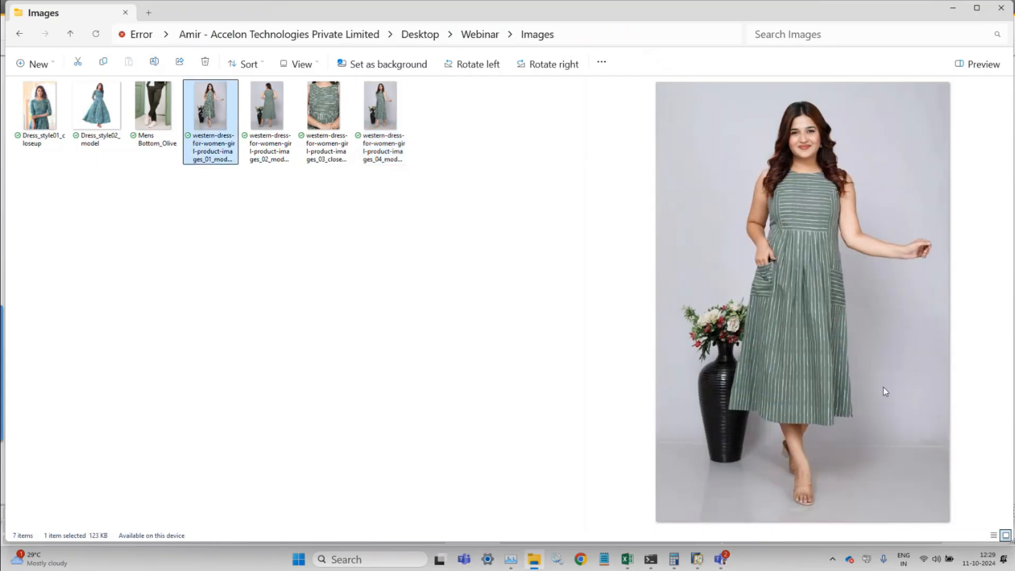
# Switch back to SAP Business One, open the FashionNx Image Types setup, and display its last record
pyautogui.moveTo(698, 559)
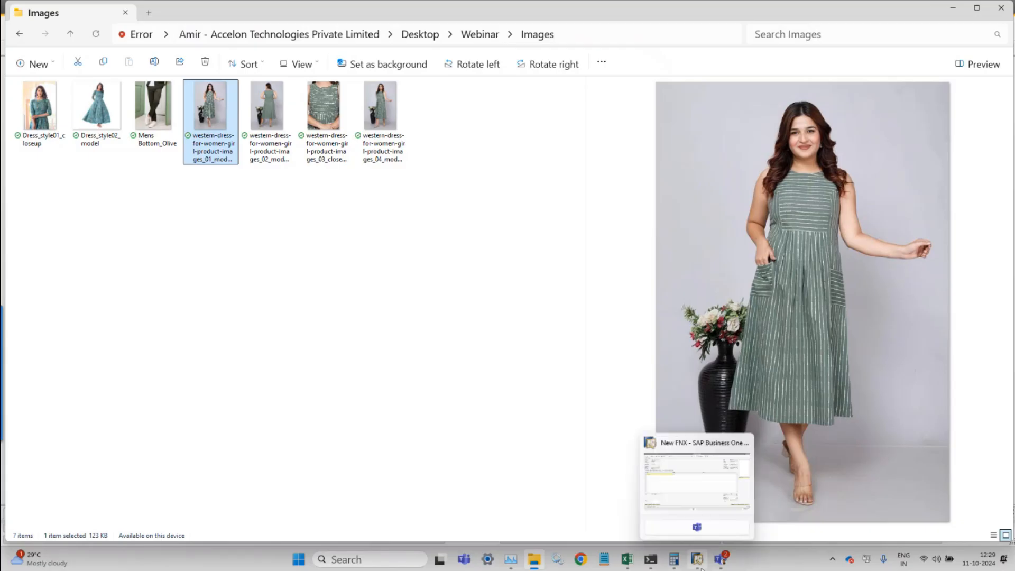
pyautogui.click(699, 479)
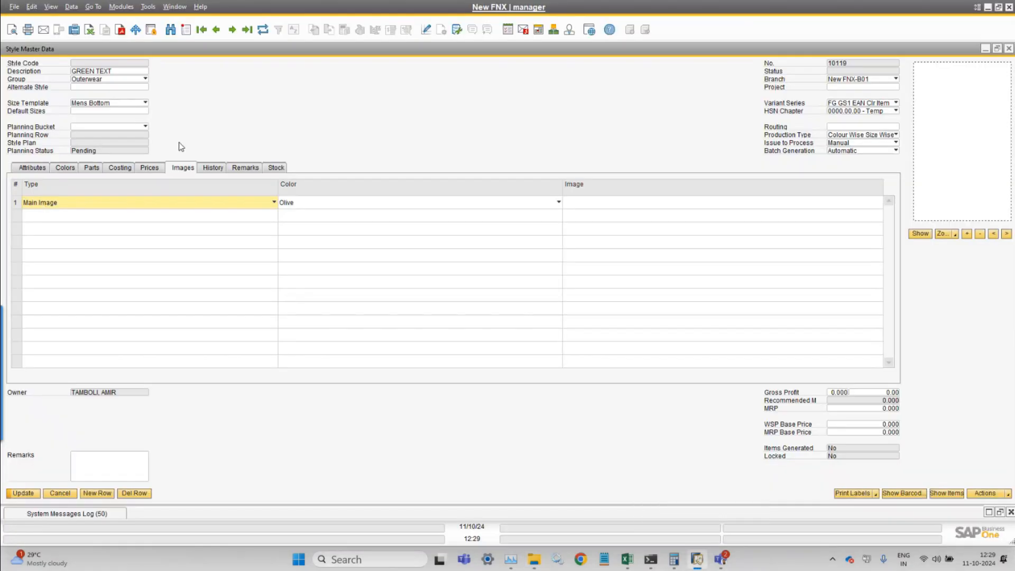
pyautogui.click(126, 10)
pyautogui.moveTo(139, 33)
pyautogui.moveTo(257, 46)
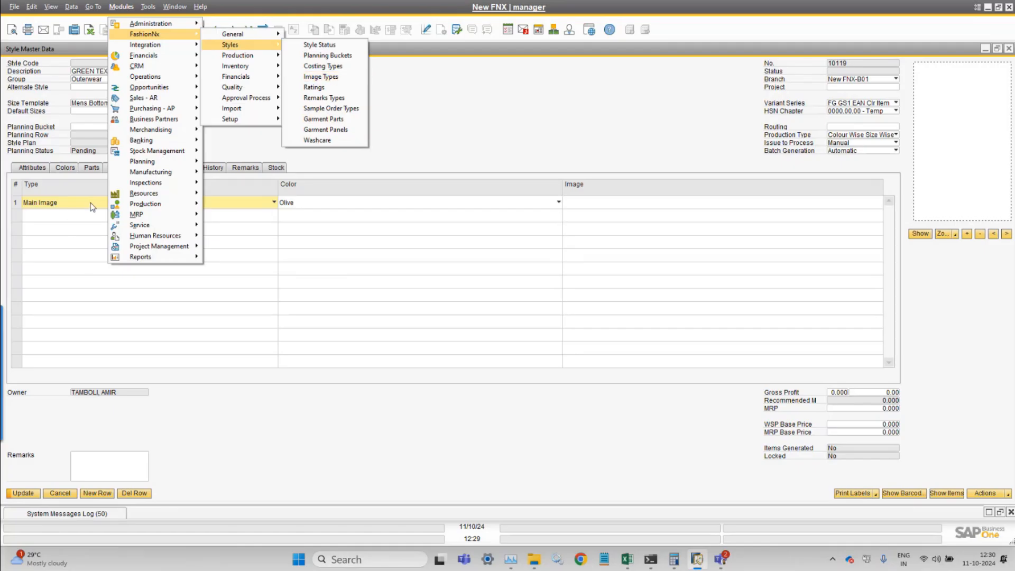
pyautogui.click(354, 77)
pyautogui.moveTo(263, 182); pyautogui.dragTo(582, 162)
pyautogui.click(217, 30)
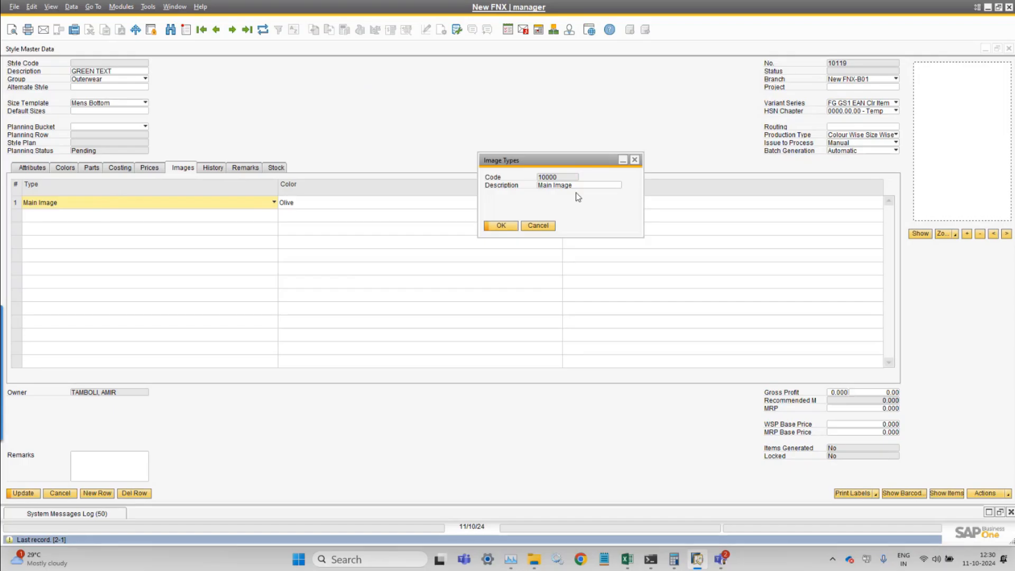
# Add a new image type with the description Back Image
pyautogui.click(185, 30)
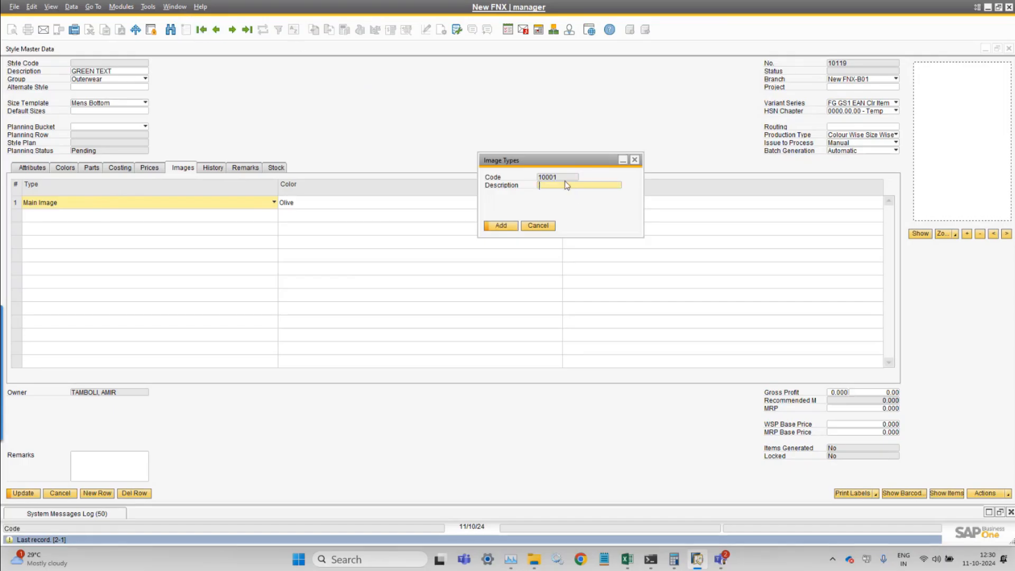
pyautogui.write('B')
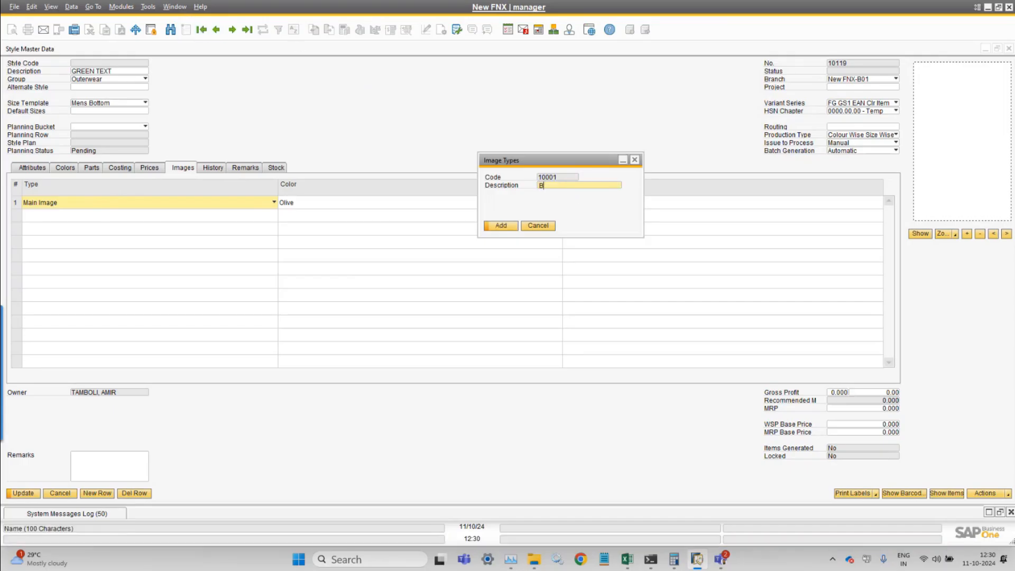
pyautogui.write('ack Image')
pyautogui.press('Return')
# Add two more image types described as Closeup and Side image
pyautogui.write('Closeup')
pyautogui.press('Return')
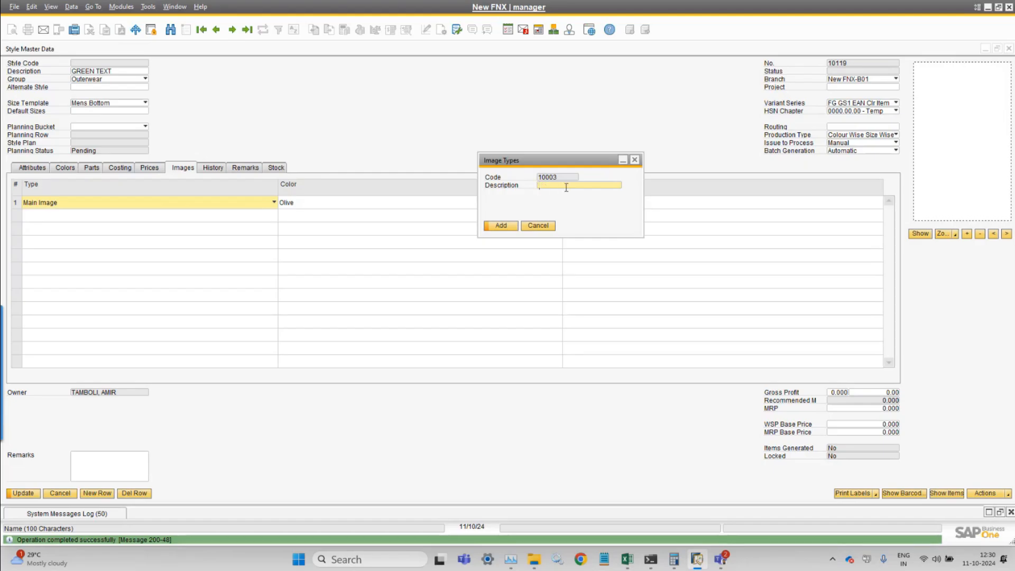
pyautogui.write('Side Image')
pyautogui.press('Return')
# List all defined image types with a wildcard code search, and close the Image Types setup
pyautogui.hotkey('ctrl', 'f')
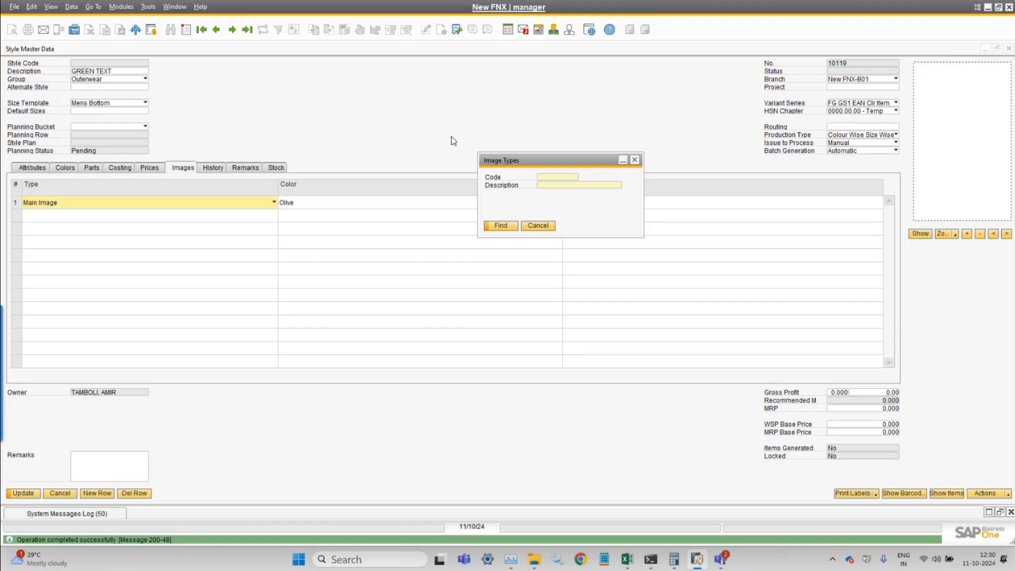
pyautogui.click(547, 178)
pyautogui.write('*')
pyautogui.press('Tab')
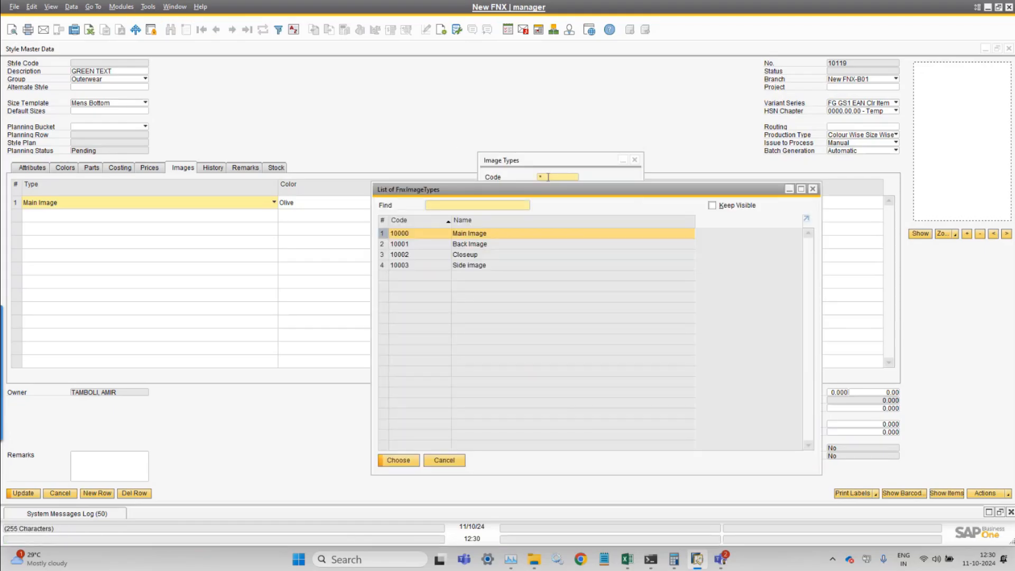
pyautogui.press('Escape')
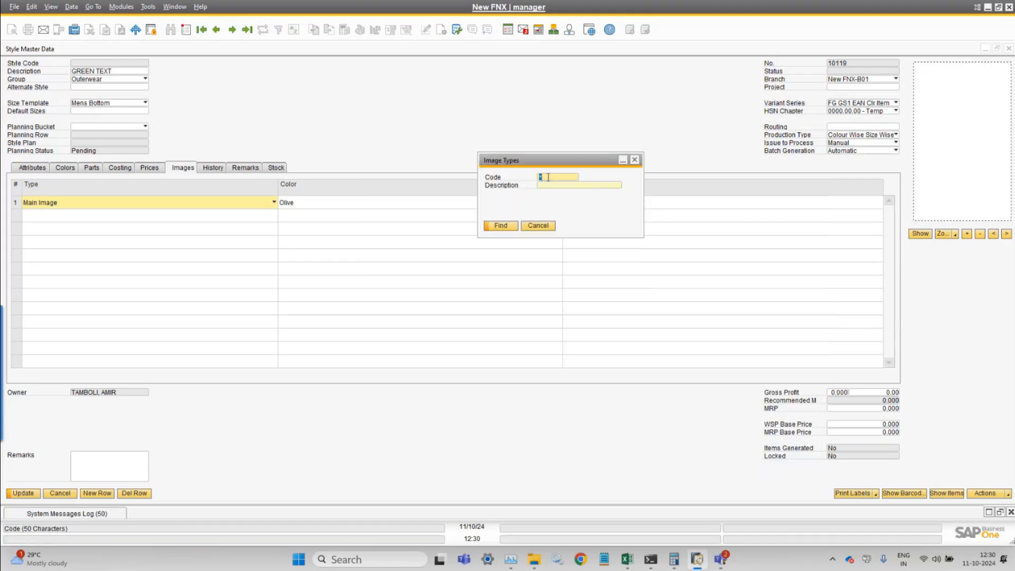
pyautogui.click(546, 227)
# Close the style without updating, reopen Style Master Data, and load the last style record
pyautogui.click(164, 204)
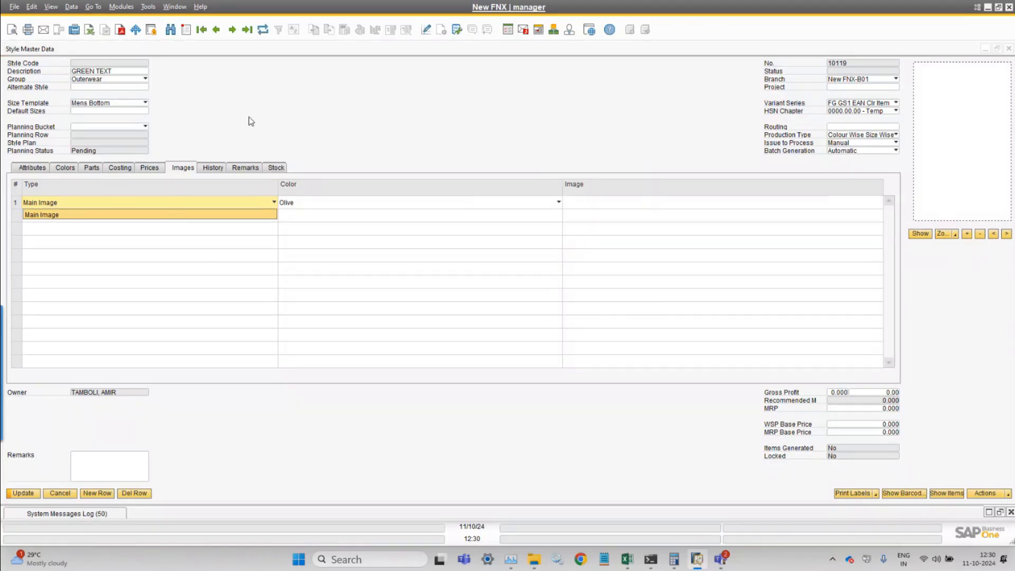
pyautogui.click(64, 493)
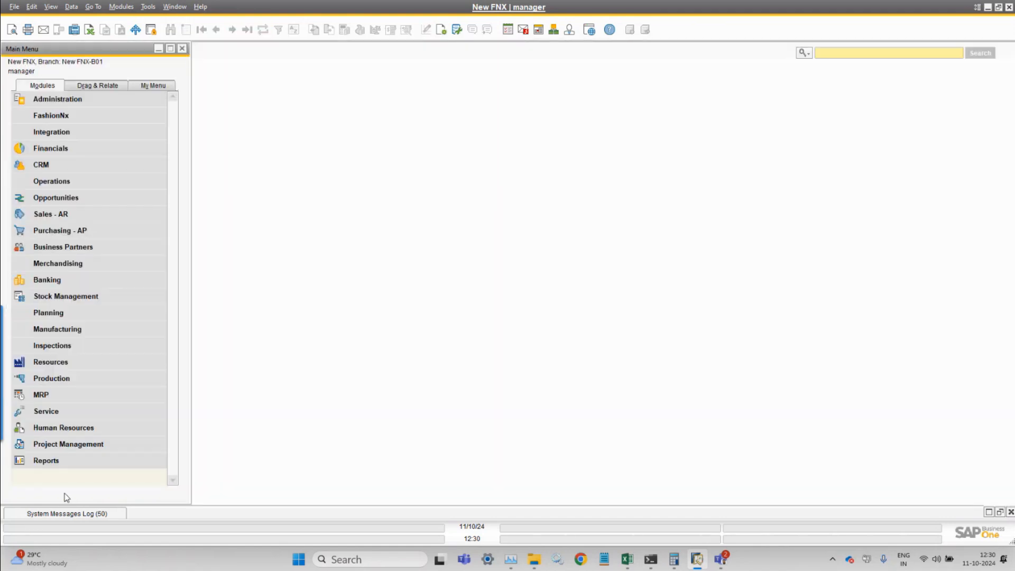
pyautogui.click(80, 266)
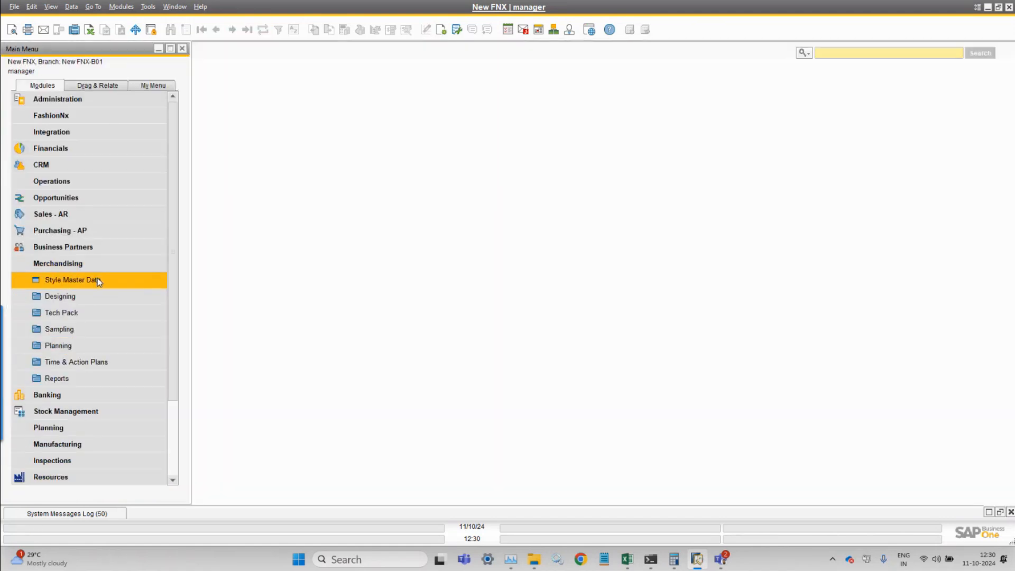
pyautogui.click(101, 280)
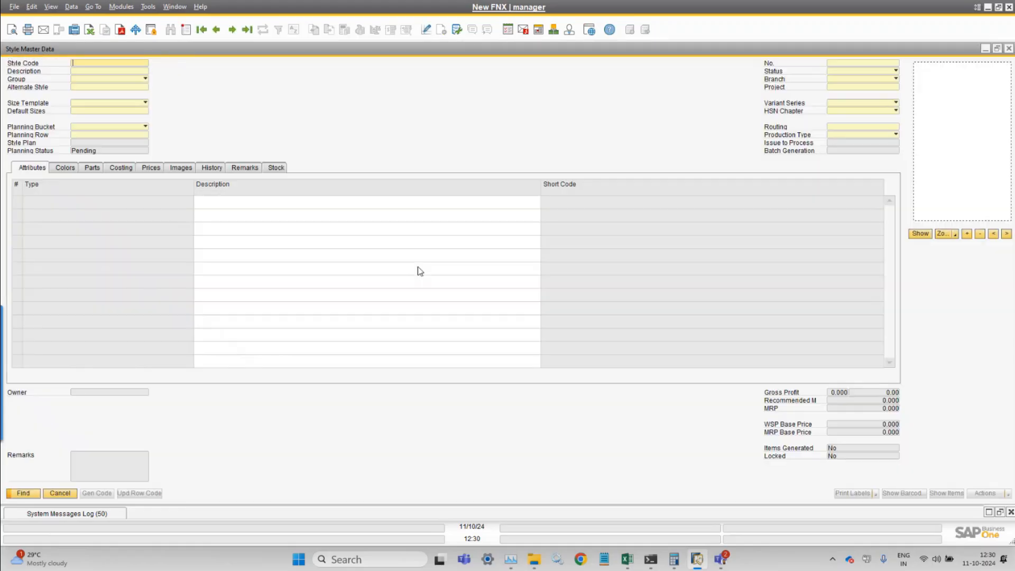
pyautogui.click(215, 29)
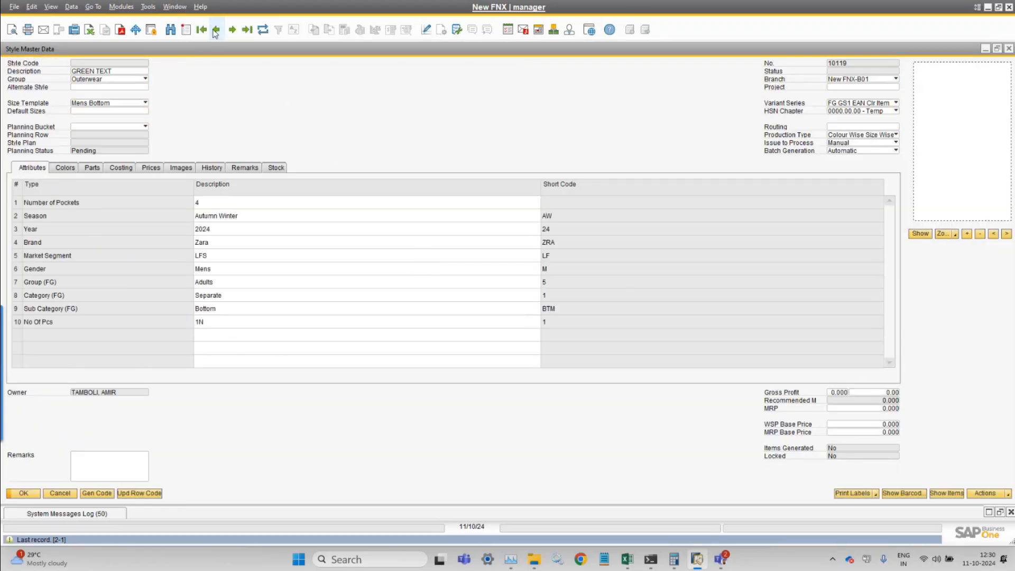
# Fill the reopened style's first image row with type Main Image and color Olive
pyautogui.click(177, 168)
pyautogui.click(169, 202)
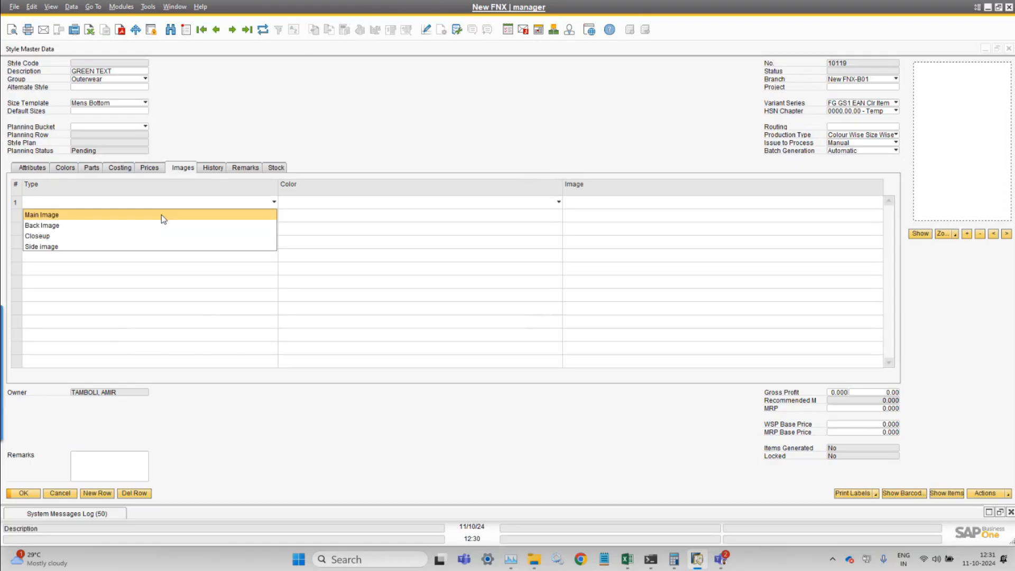
pyautogui.click(161, 215)
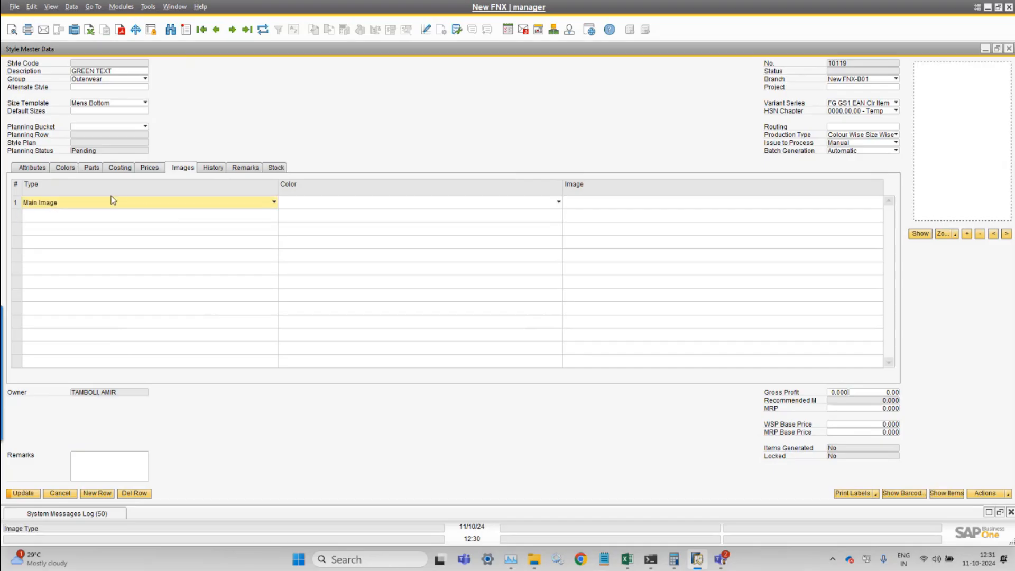
pyautogui.click(351, 207)
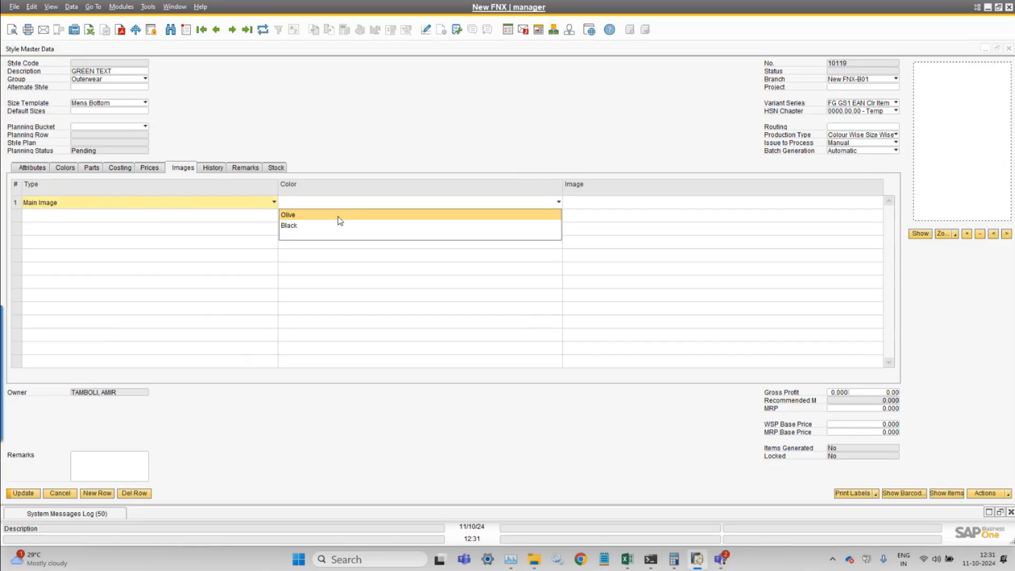
pyautogui.click(340, 221)
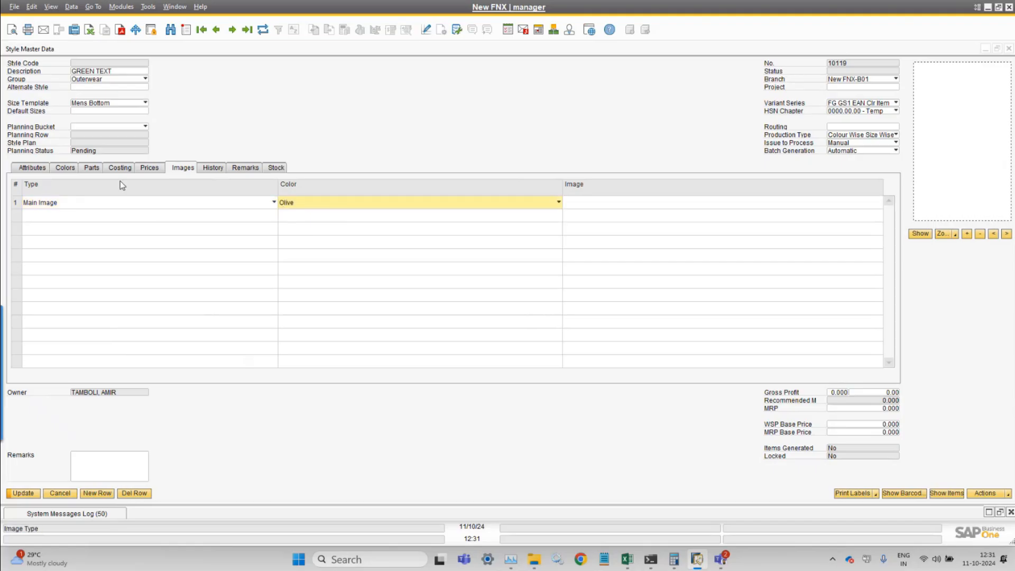
# Compare the image row's color choices with the style's color list, keeping Olive selected
pyautogui.click(352, 204)
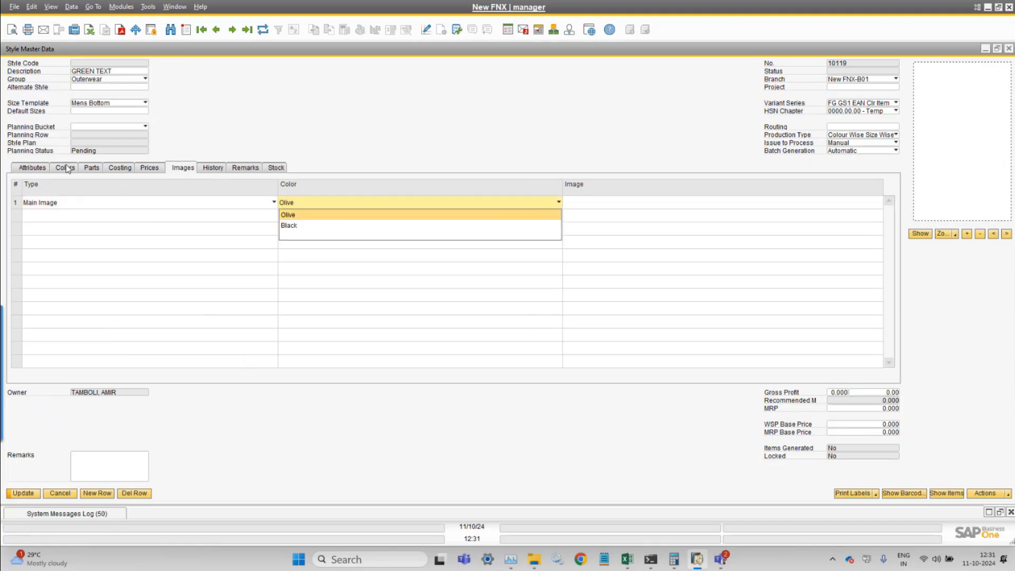
pyautogui.click(69, 168)
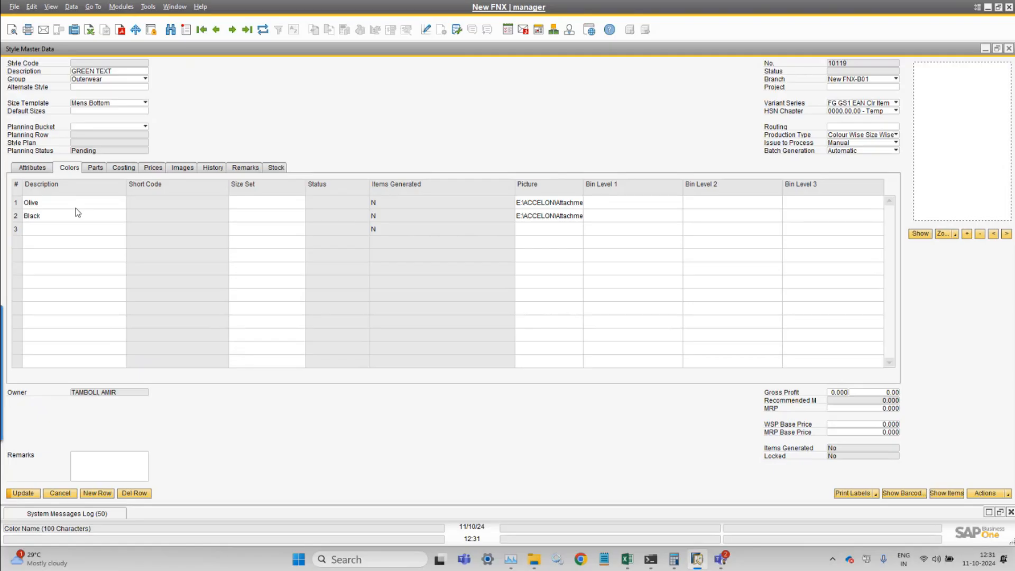
pyautogui.click(189, 172)
pyautogui.click(382, 203)
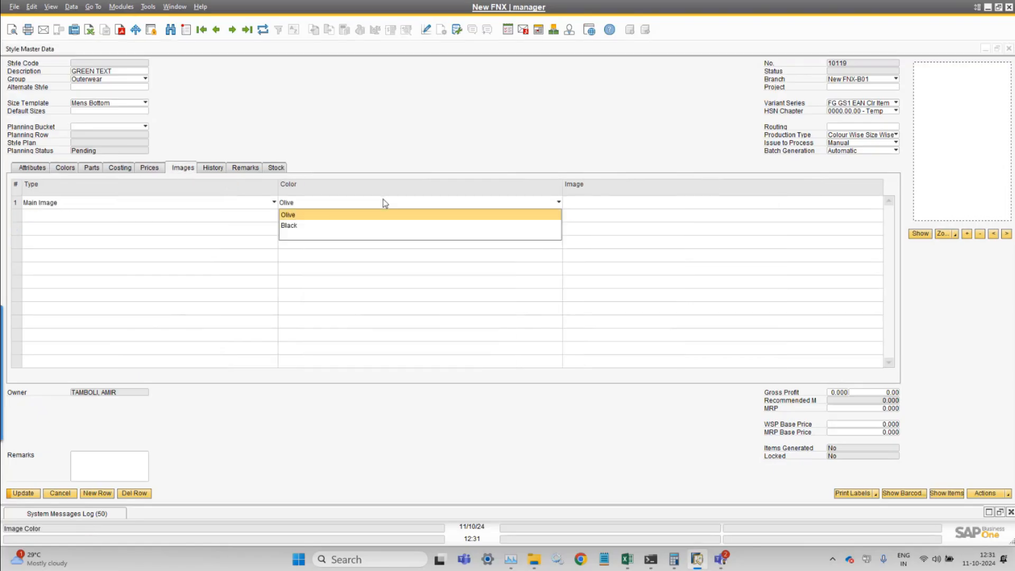
pyautogui.click(357, 215)
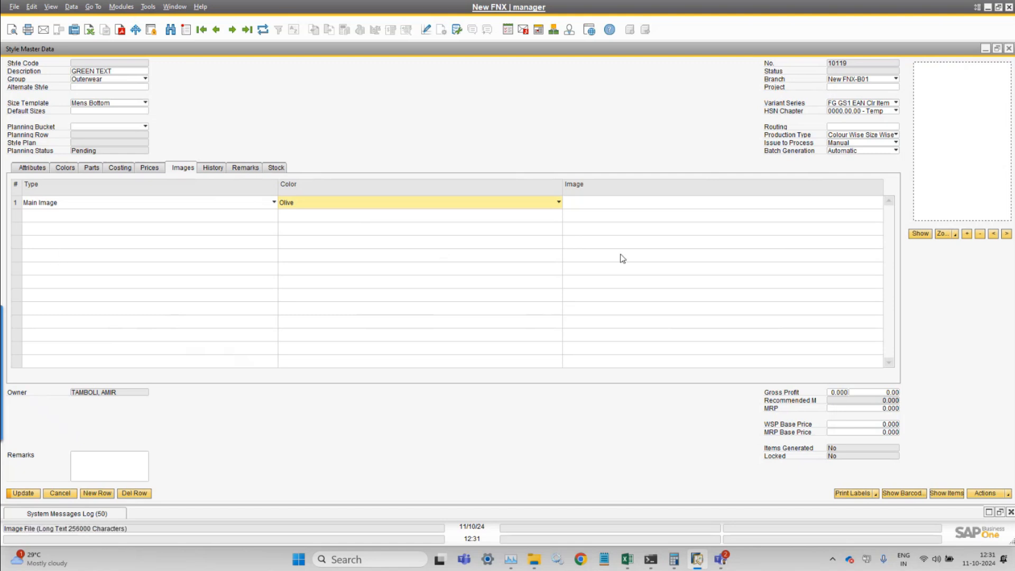
# Attach the Mens Bottom_Olive picture from the desktop's Webinar Images folder to the first image row
pyautogui.click(603, 207)
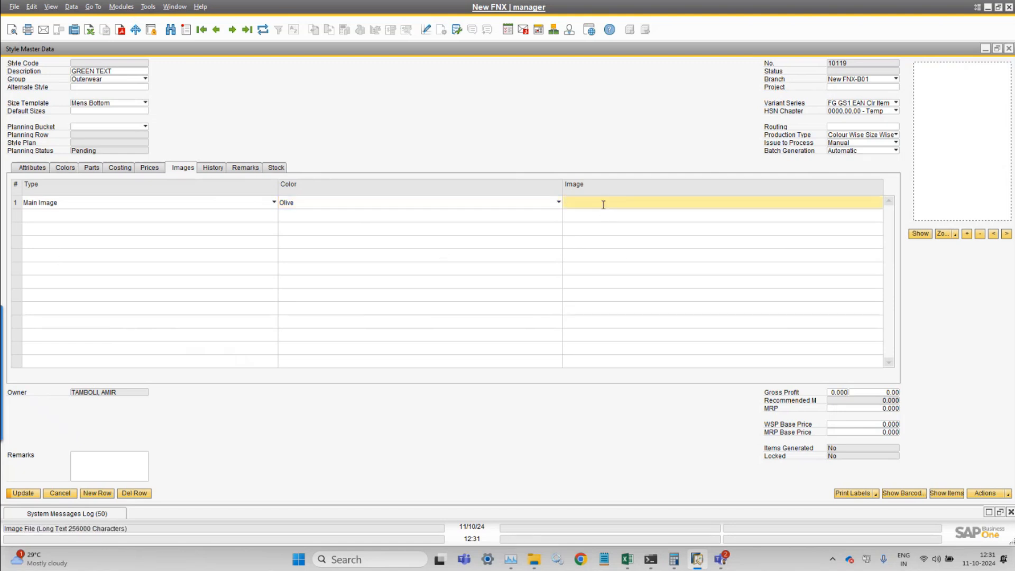
pyautogui.doubleClick(603, 204)
pyautogui.click(29, 103)
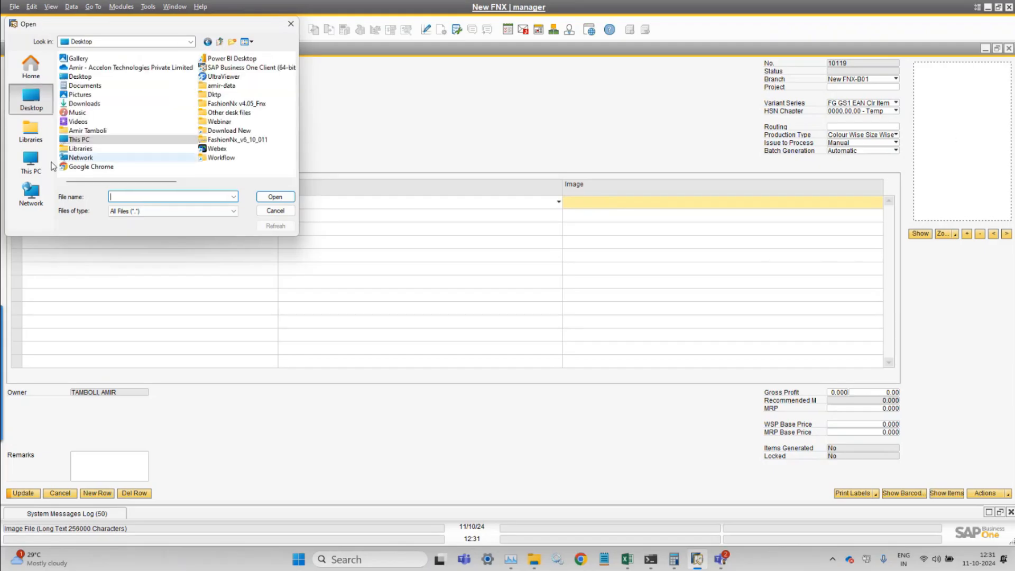
pyautogui.doubleClick(219, 121)
pyautogui.doubleClick(83, 73)
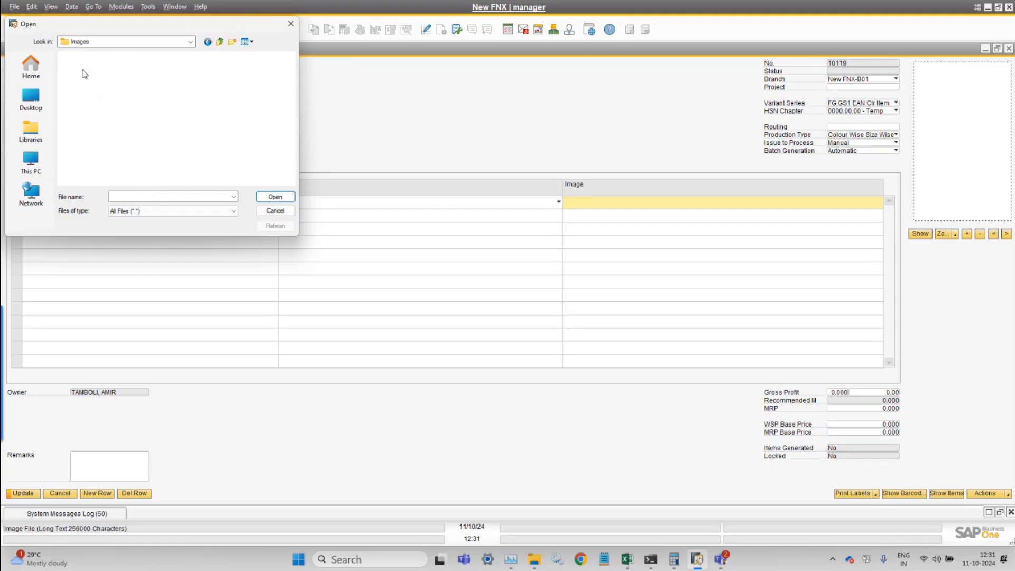
pyautogui.click(210, 94)
pyautogui.doubleClick(210, 94)
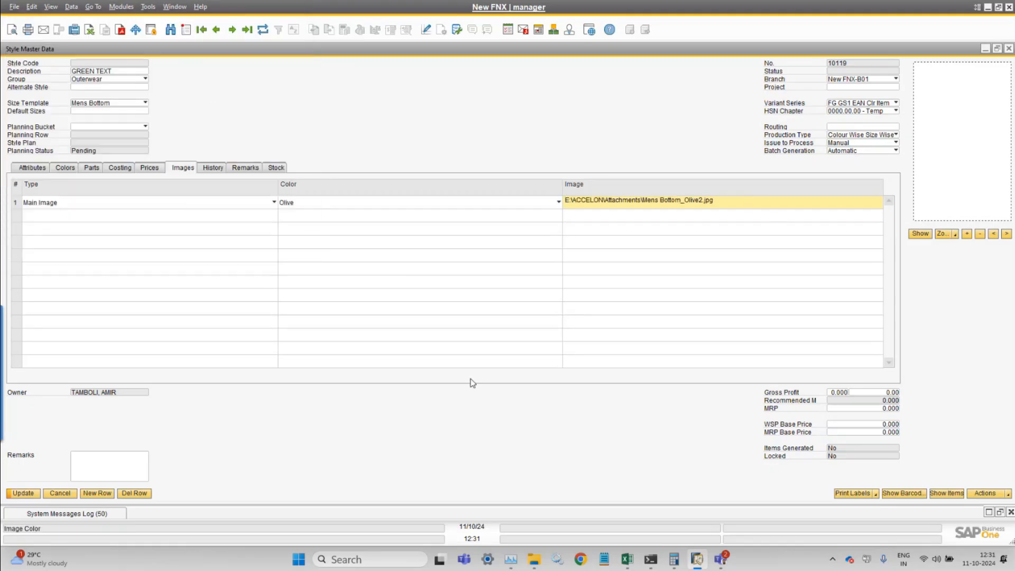
# Update the style and add a second image row with type Back Image and color Olive
pyautogui.click(24, 494)
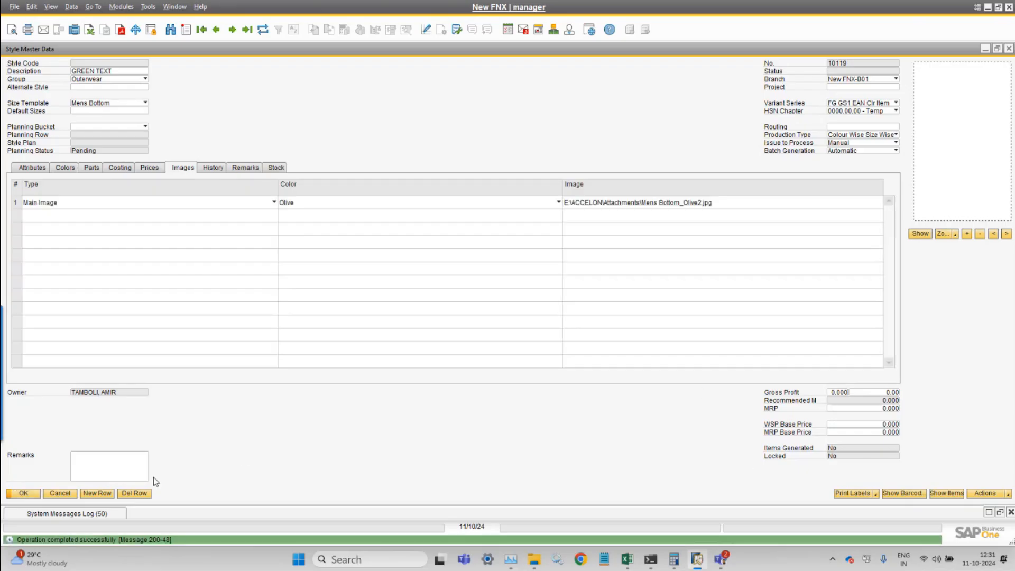
pyautogui.click(87, 496)
pyautogui.click(125, 219)
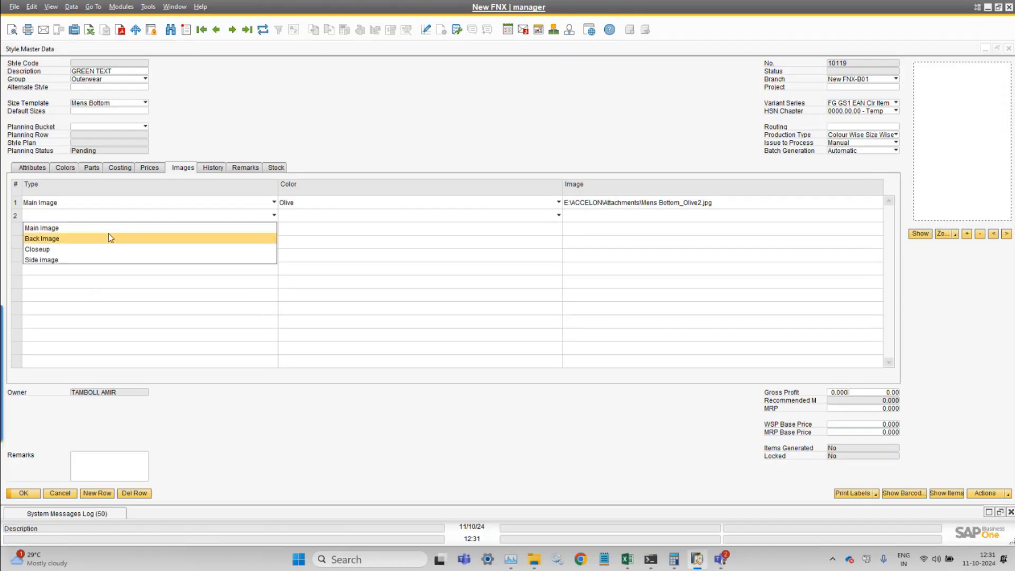
pyautogui.click(109, 239)
pyautogui.click(340, 218)
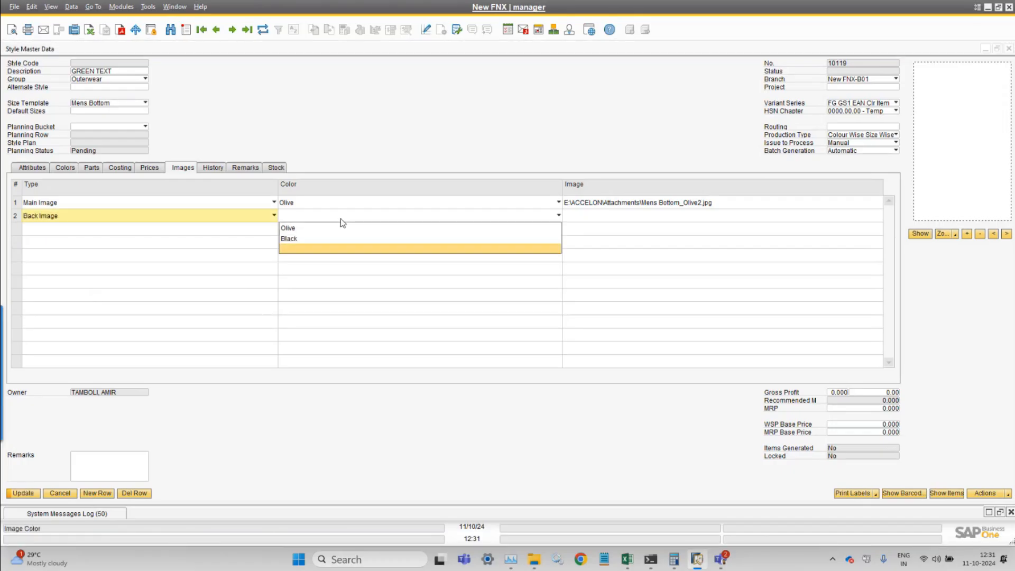
pyautogui.click(321, 228)
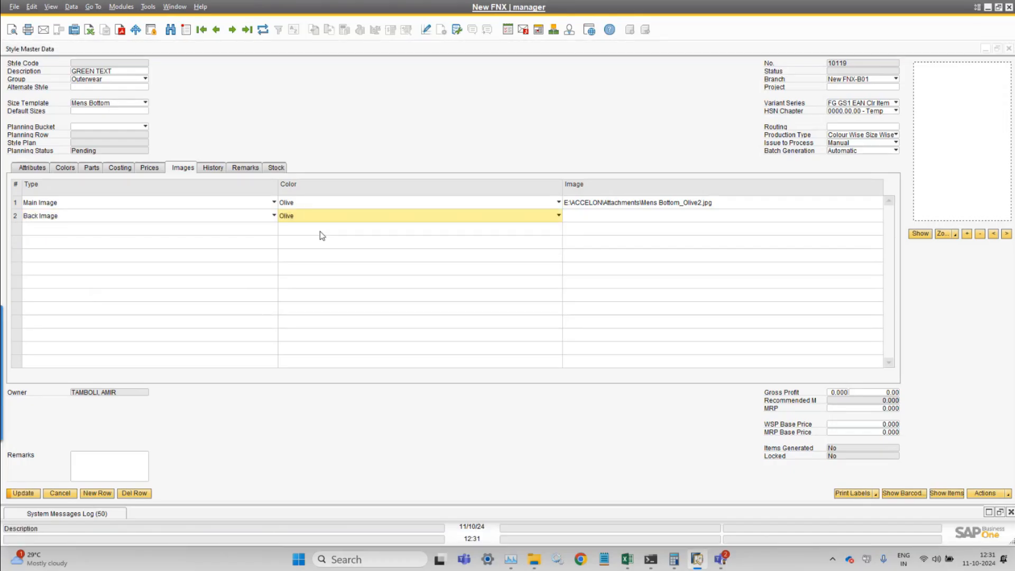
# Attach western-dress-for-women-girl-product-images_02_model_back from the desktop's Webinar Images folder to the second image row and update the style
pyautogui.doubleClick(675, 217)
pyautogui.click(31, 97)
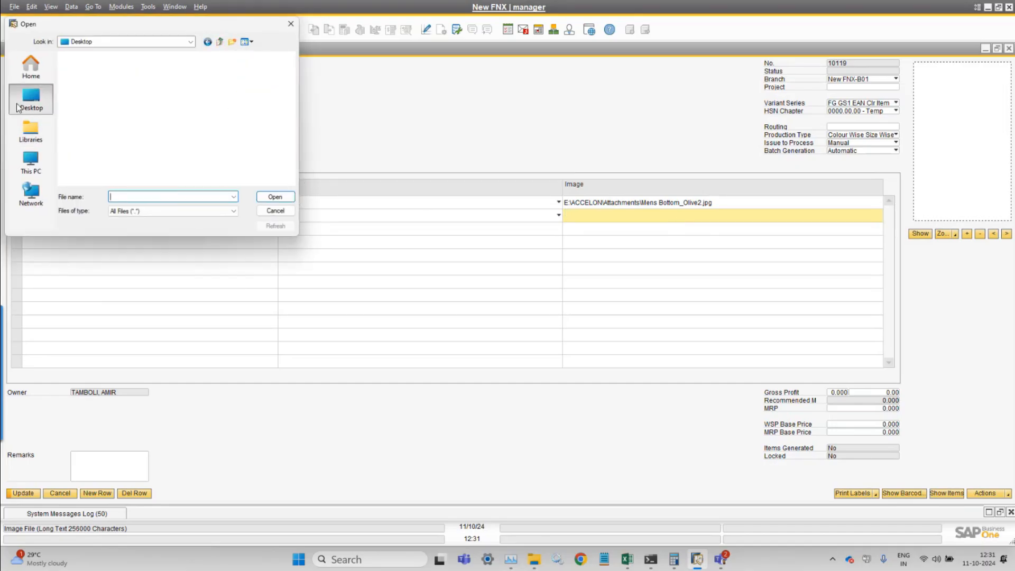
pyautogui.doubleClick(236, 122)
pyautogui.doubleClick(84, 69)
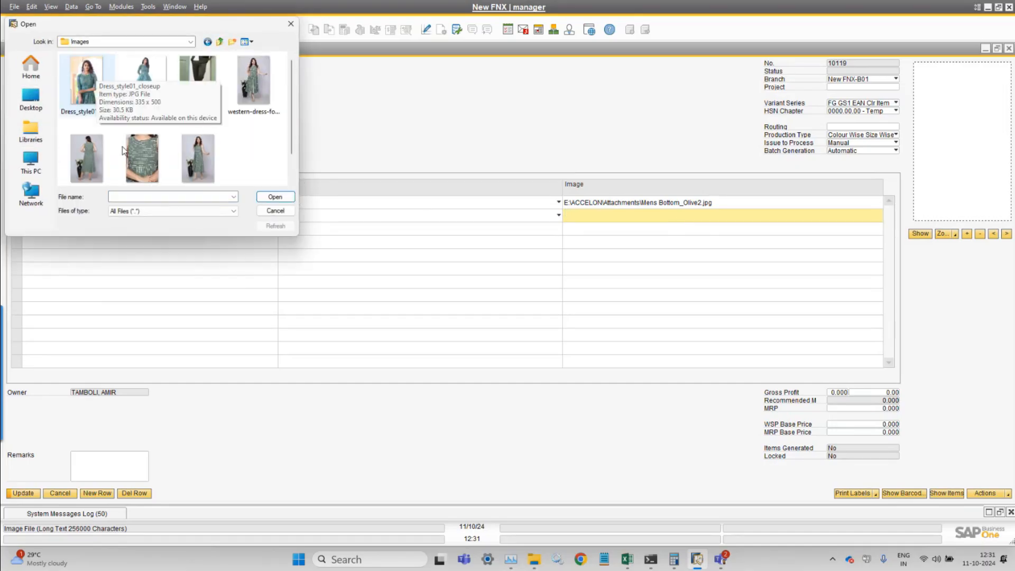
pyautogui.click(86, 159)
pyautogui.click(291, 197)
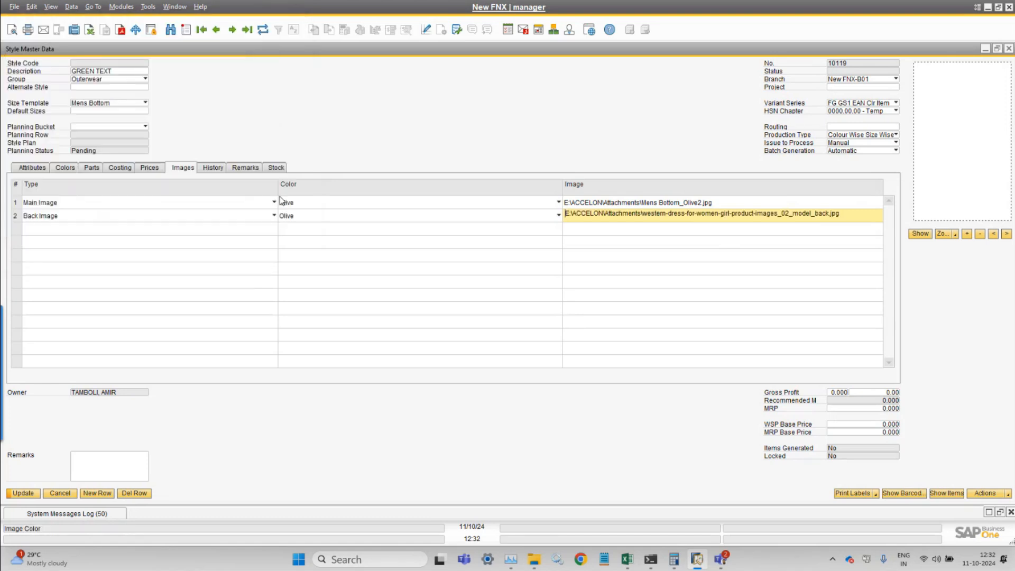
pyautogui.click(23, 492)
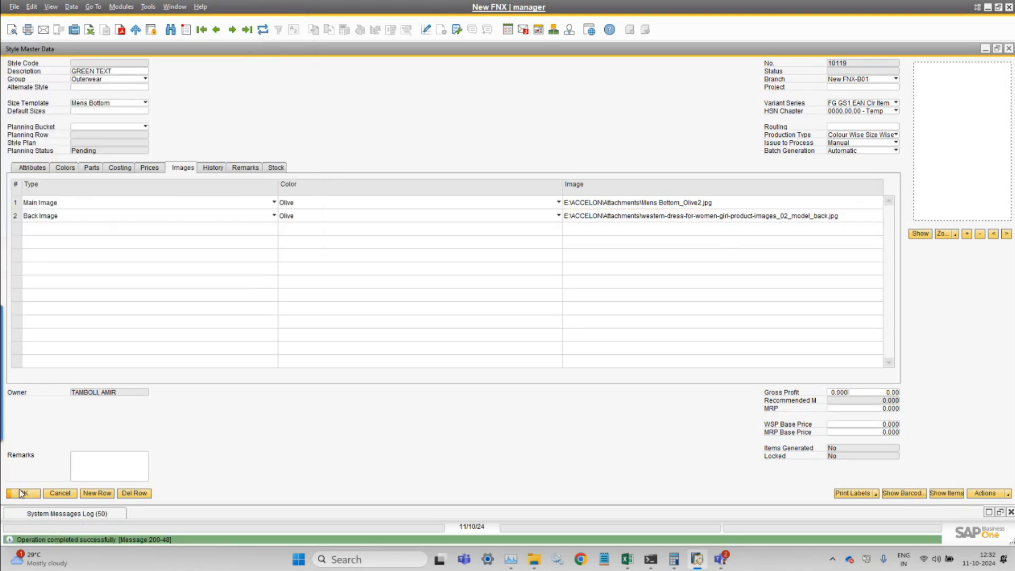
# Add a third image row with type Main Image and color Black
pyautogui.click(108, 494)
pyautogui.click(109, 231)
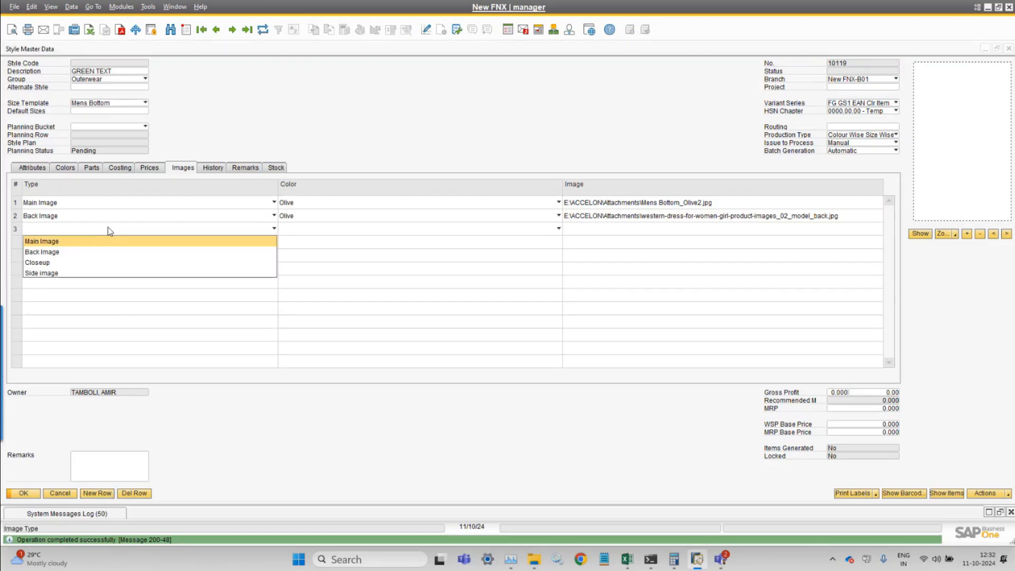
pyautogui.click(106, 244)
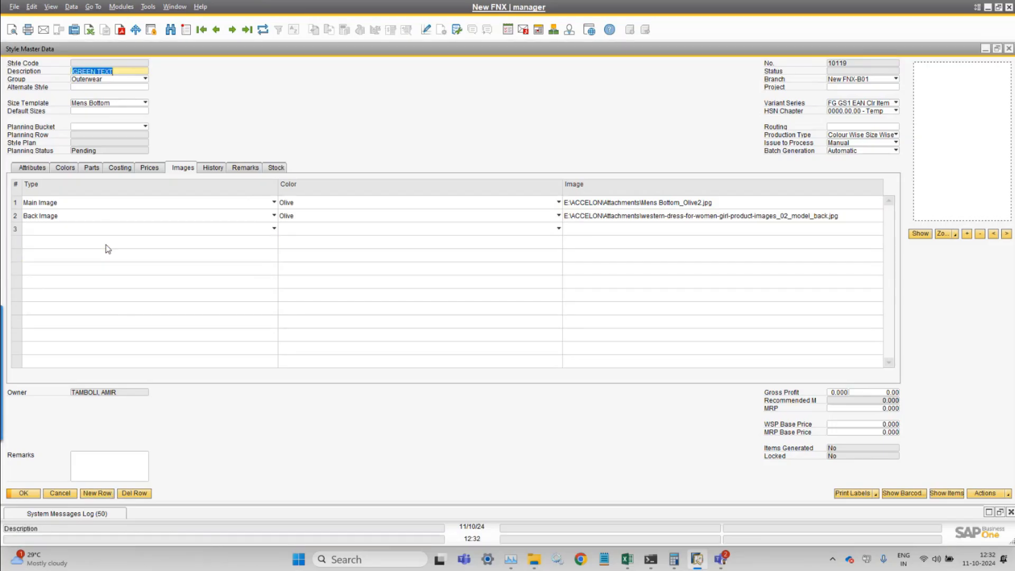
pyautogui.click(323, 231)
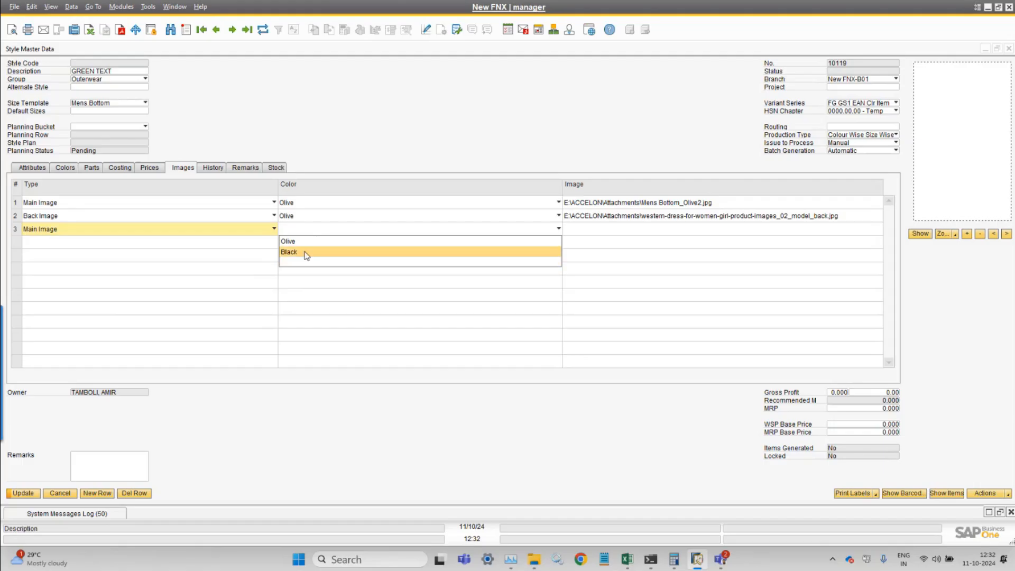
pyautogui.click(306, 253)
# Attach the picture 16655-Black-G-M-1F1_1024x1024.jpg to the Black image row and update the style
pyautogui.doubleClick(744, 228)
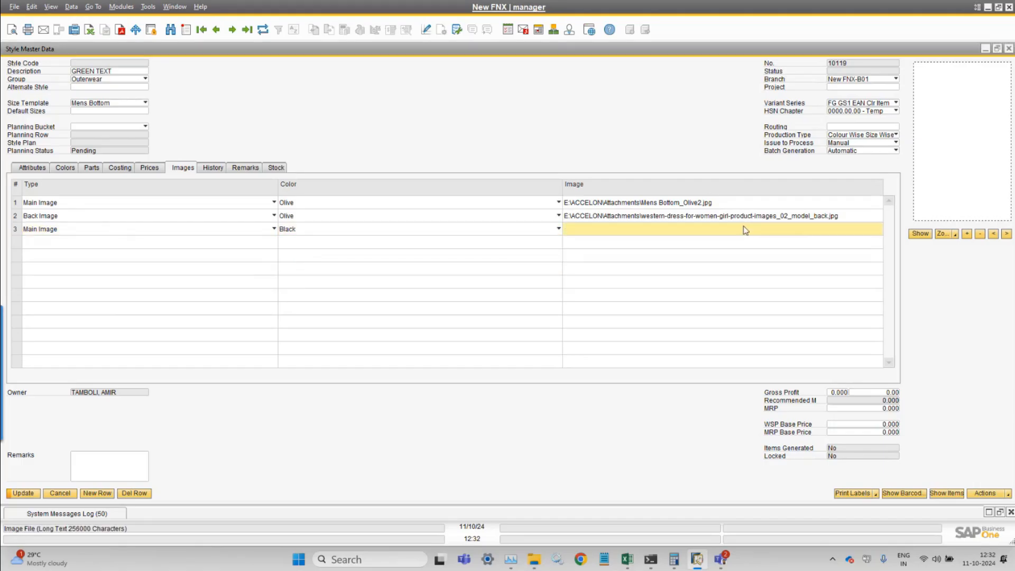
pyautogui.click(199, 159)
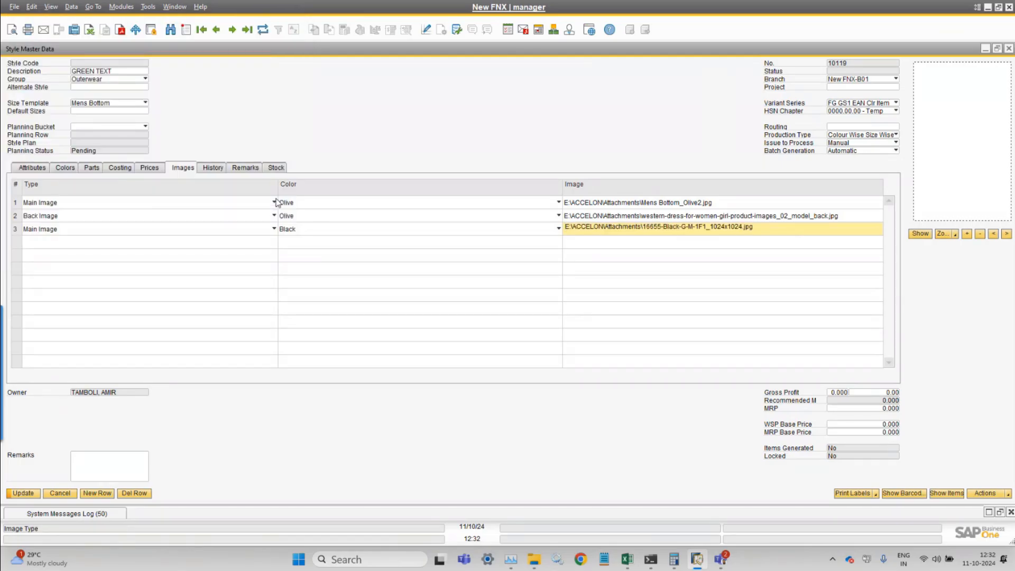
pyautogui.click(30, 495)
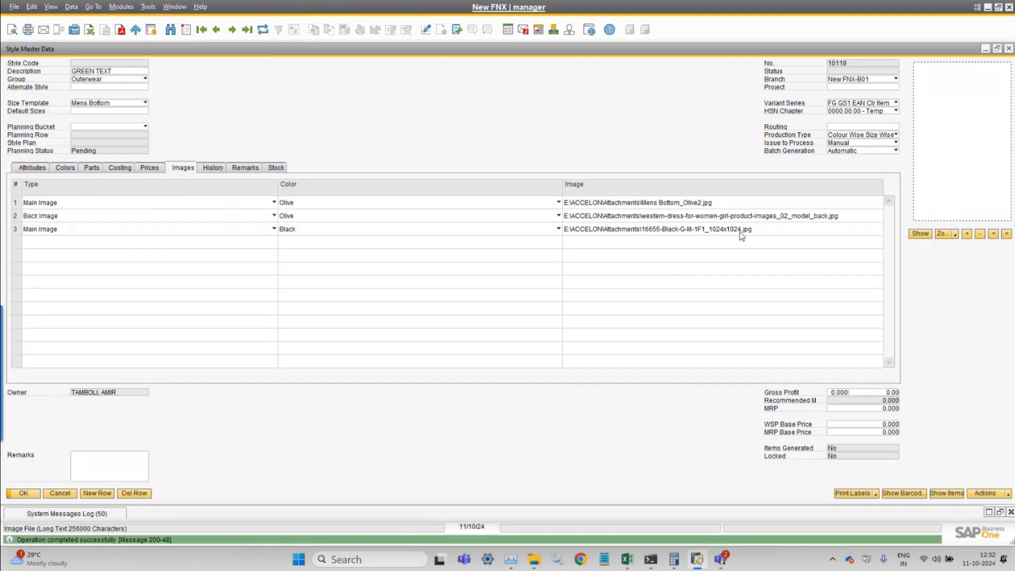
# Preview the attached pictures of the Olive main image and the Olive back image, closing each viewer
pyautogui.doubleClick(744, 204)
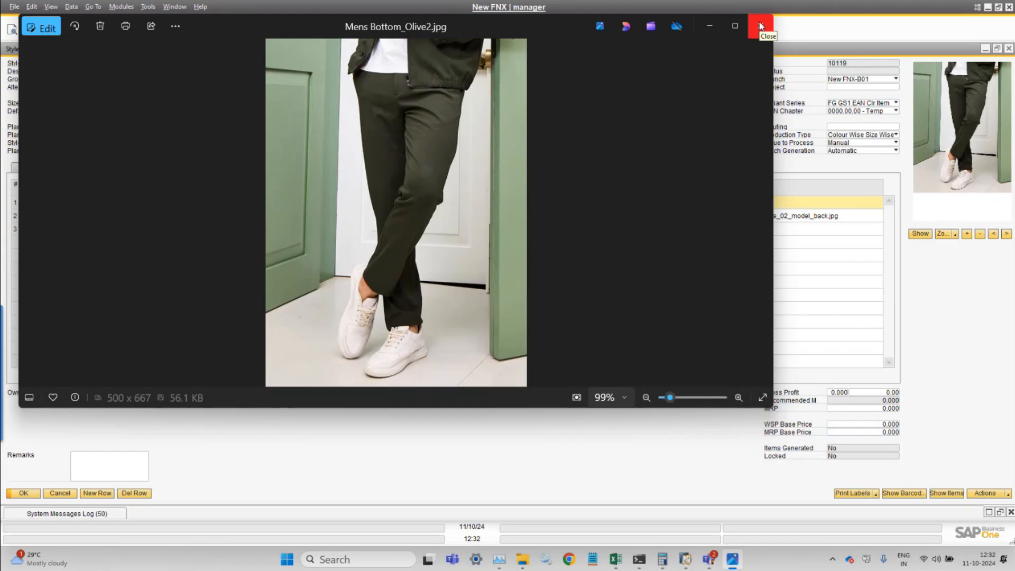
pyautogui.click(761, 27)
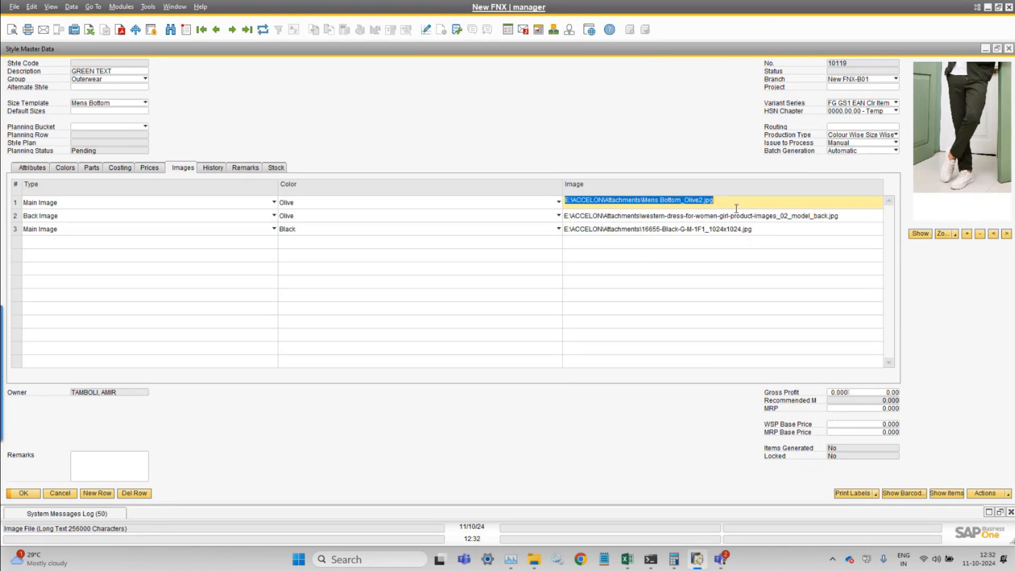
pyautogui.doubleClick(781, 217)
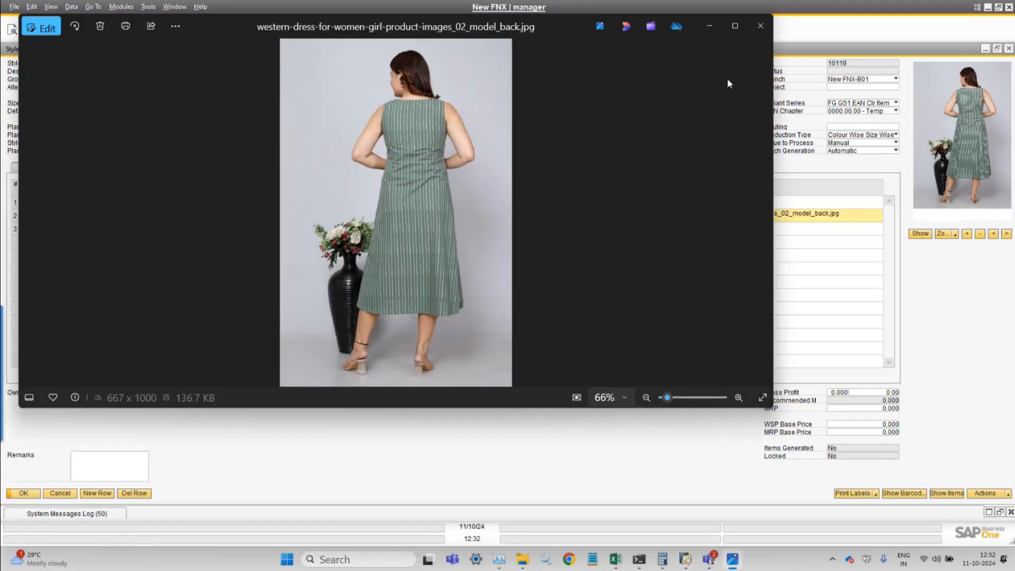
pyautogui.click(763, 25)
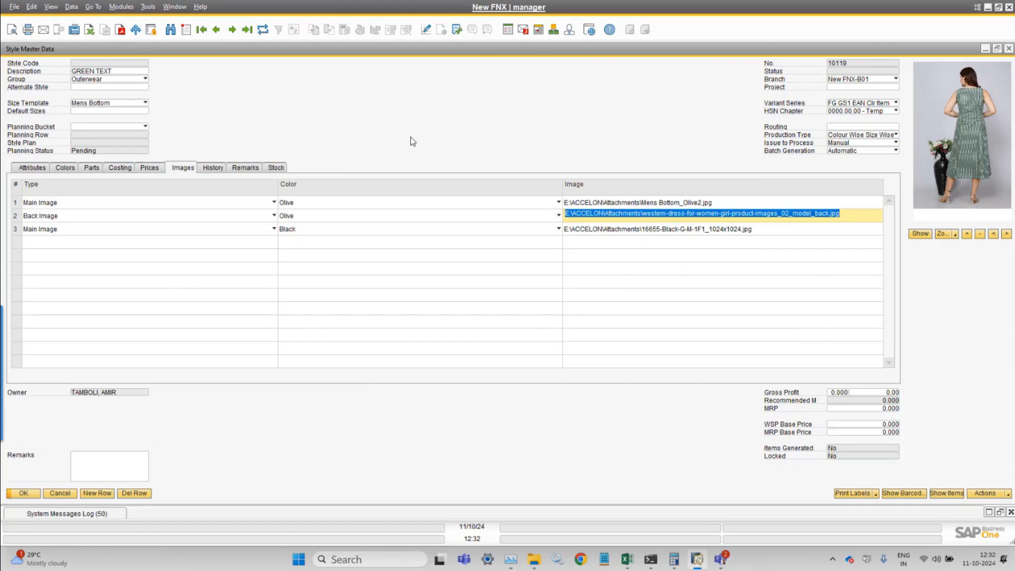
# Examine the selectable style colors for the style's parts and compare them with its Olive and Black color rows
pyautogui.click(57, 170)
pyautogui.click(92, 168)
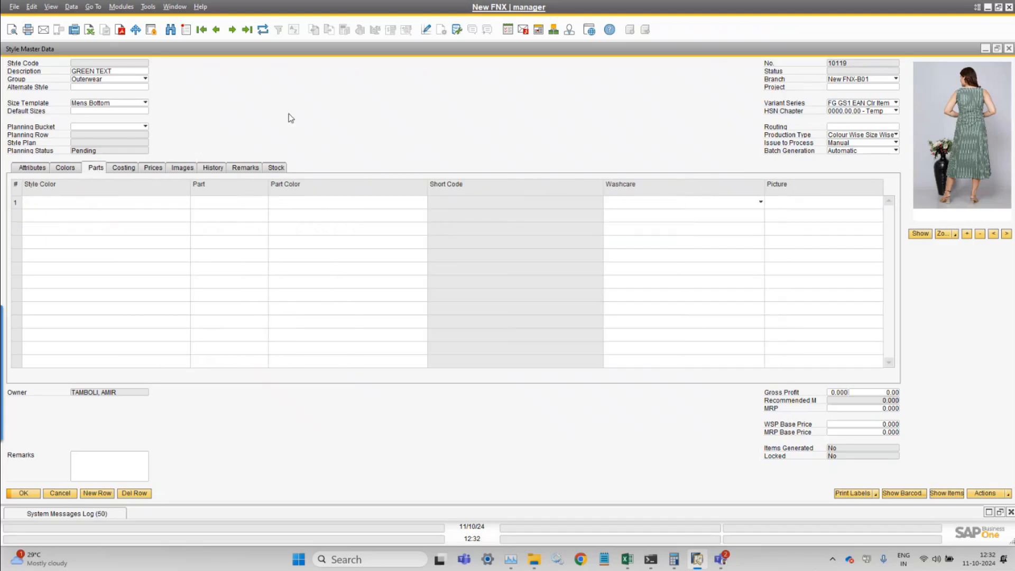
pyautogui.click(109, 204)
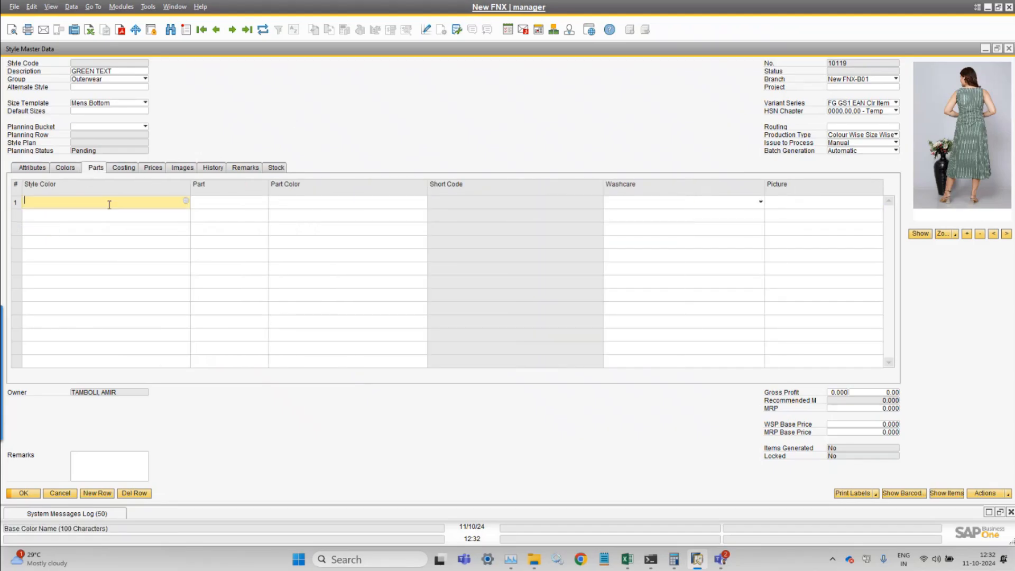
pyautogui.click(185, 202)
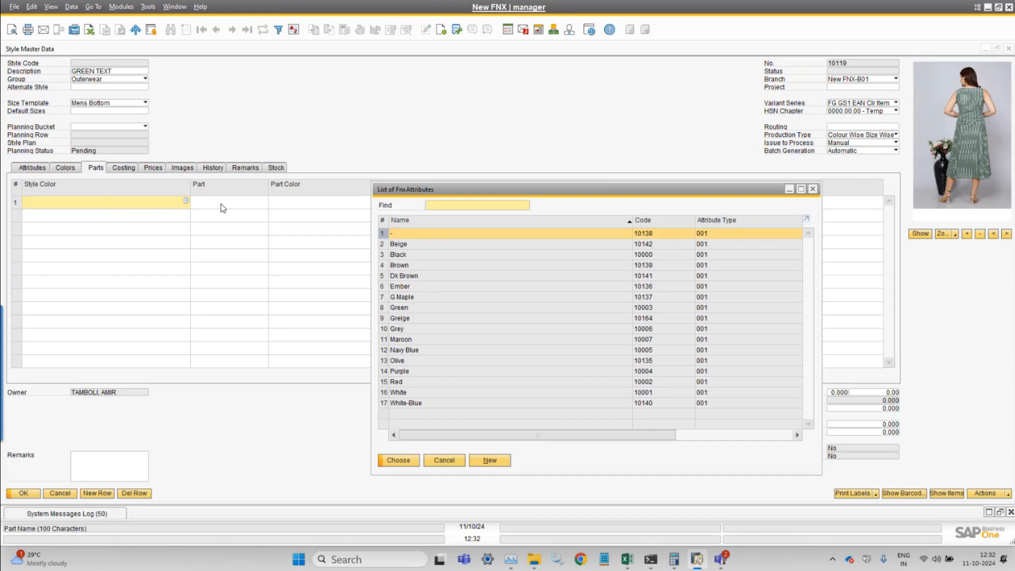
pyautogui.press('Escape')
pyautogui.click(75, 168)
pyautogui.click(59, 202)
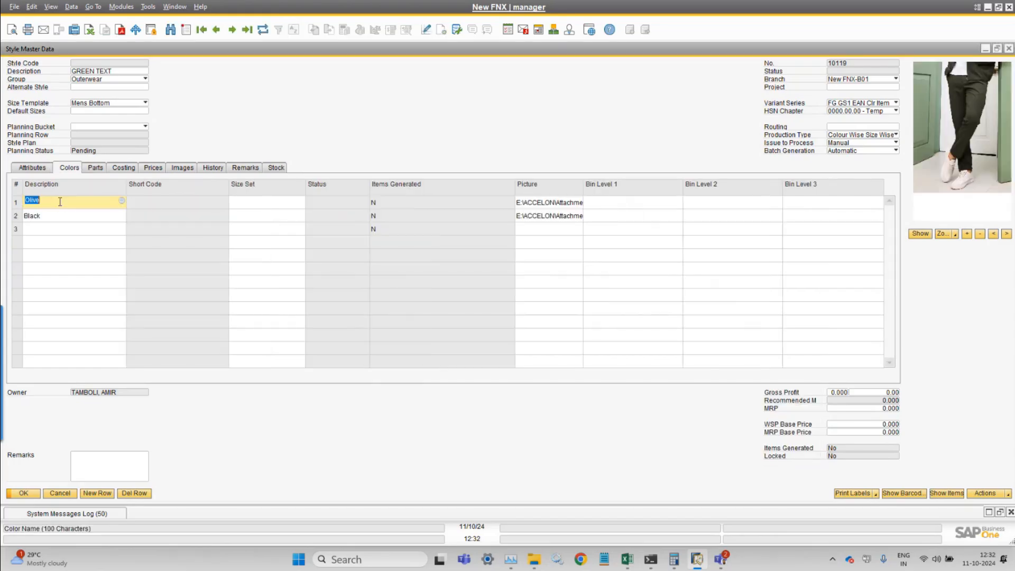
pyautogui.click(60, 215)
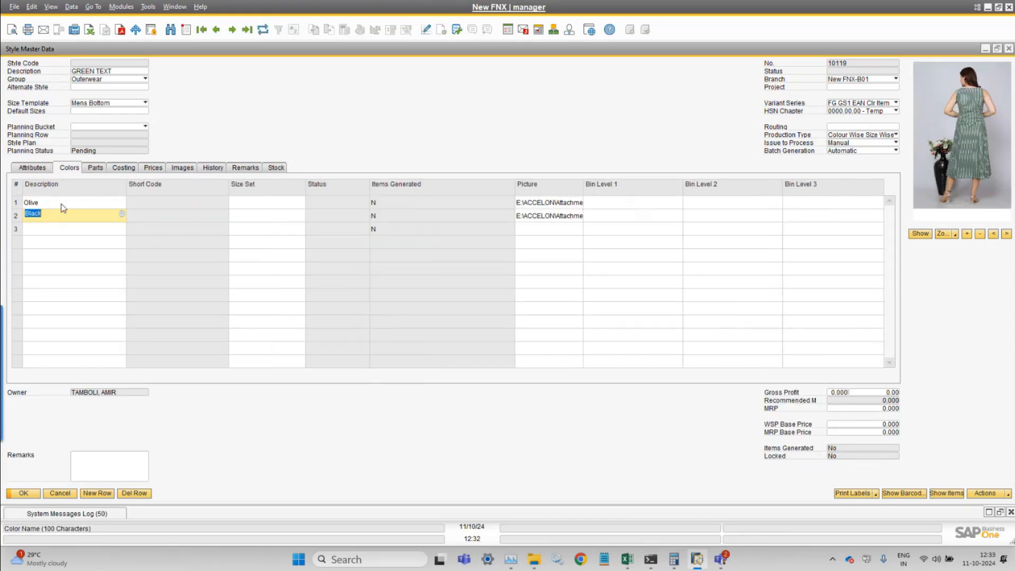
pyautogui.click(60, 202)
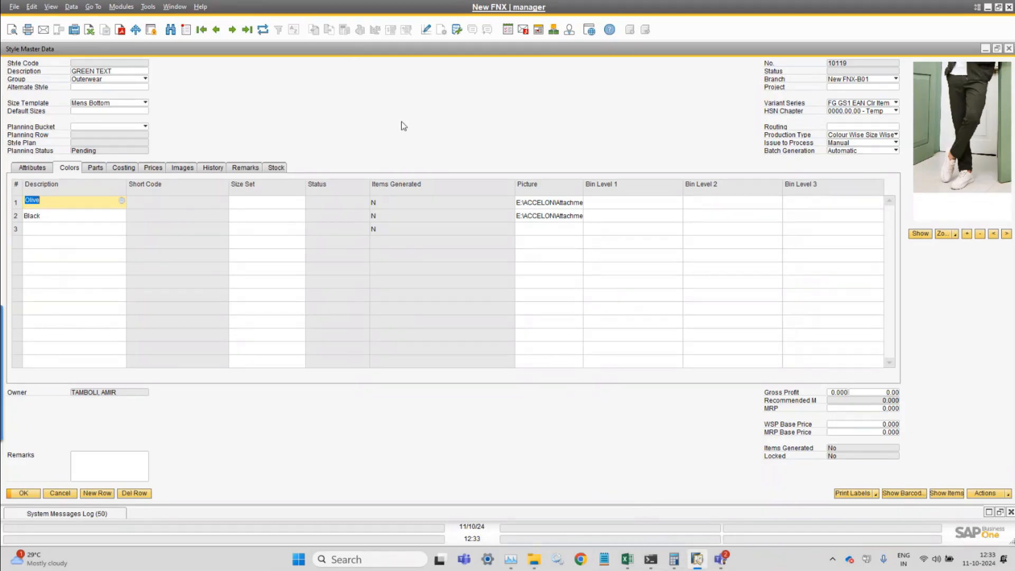
# Switch to File Explorer's Images folder and examine the picture of leggings worn under a dress
pyautogui.click(703, 560)
pyautogui.click(720, 561)
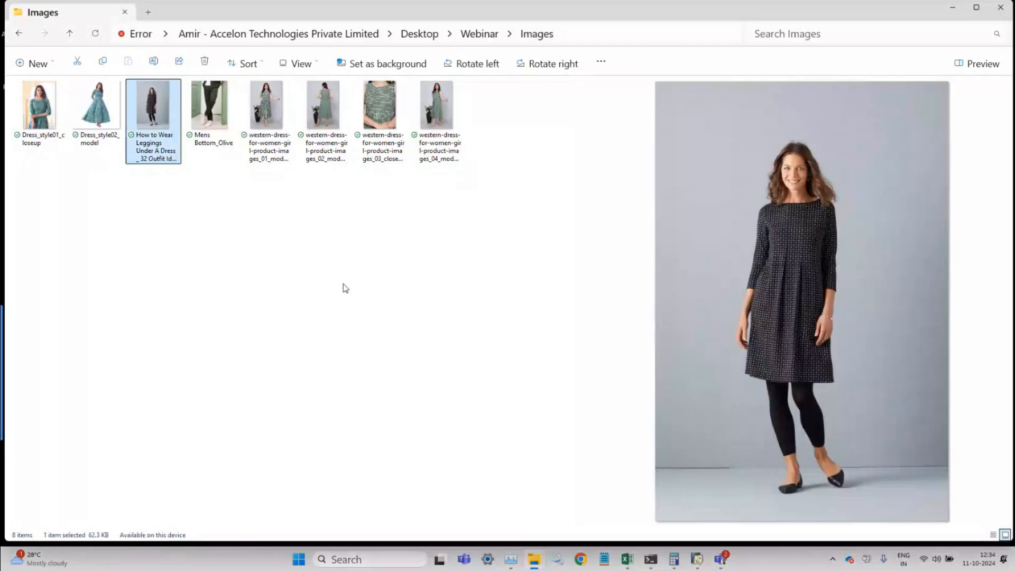
pyautogui.click(629, 248)
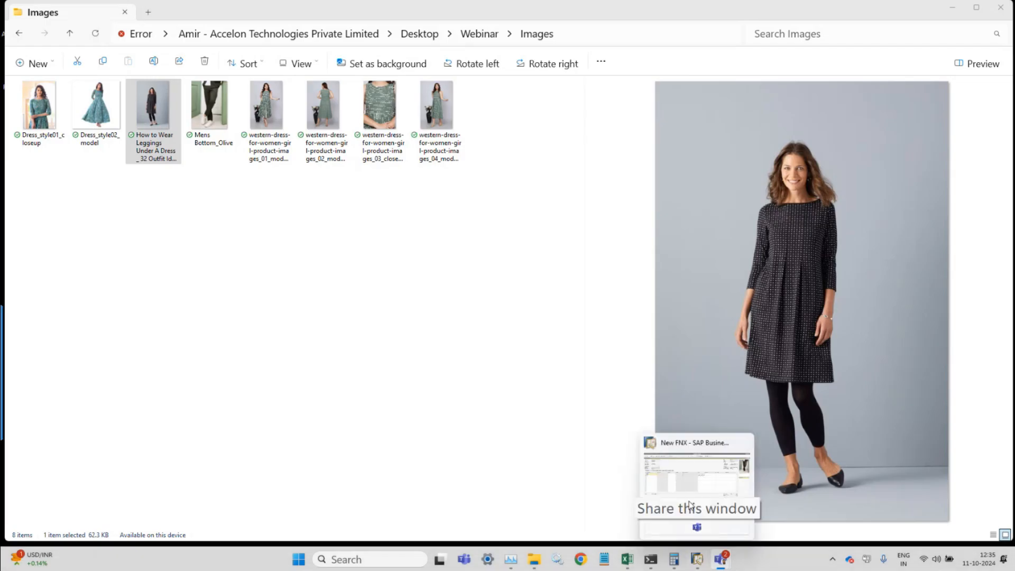
# Switch back to SAP Business One and set the first parts row's style color to Black
pyautogui.click(697, 559)
pyautogui.click(97, 169)
pyautogui.click(88, 201)
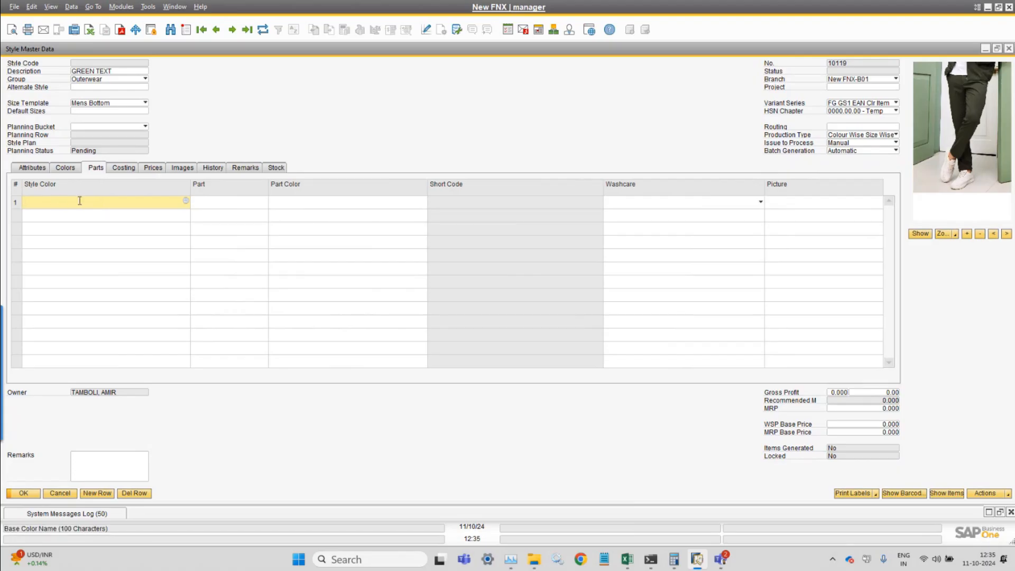
pyautogui.click(65, 168)
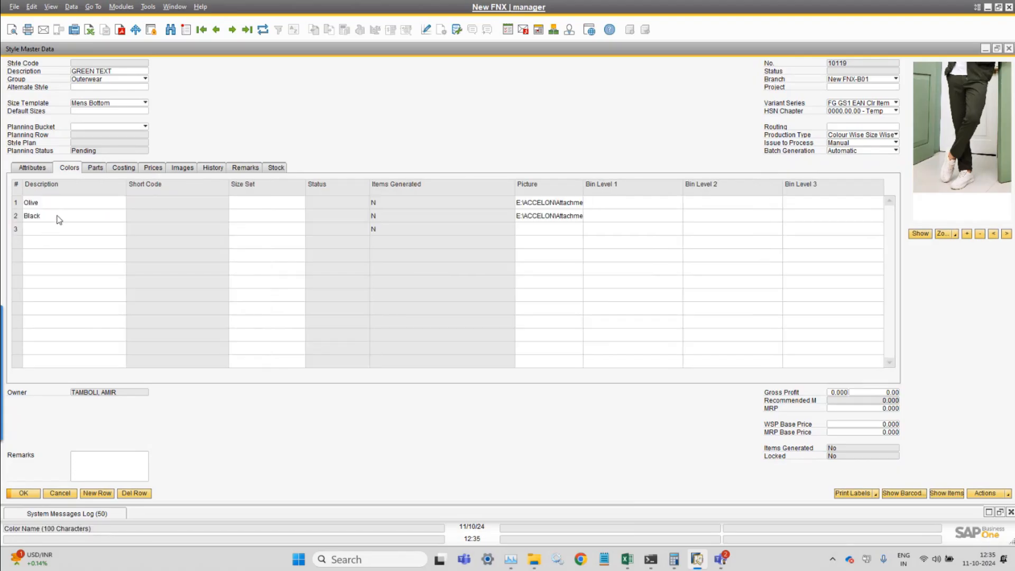
pyautogui.click(97, 167)
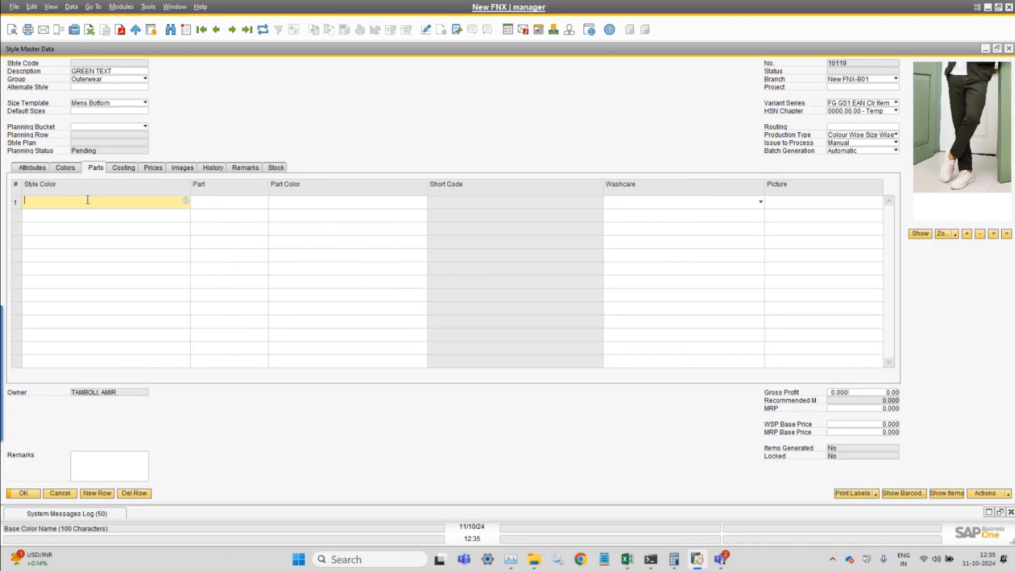
pyautogui.write('black')
pyautogui.press('Tab')
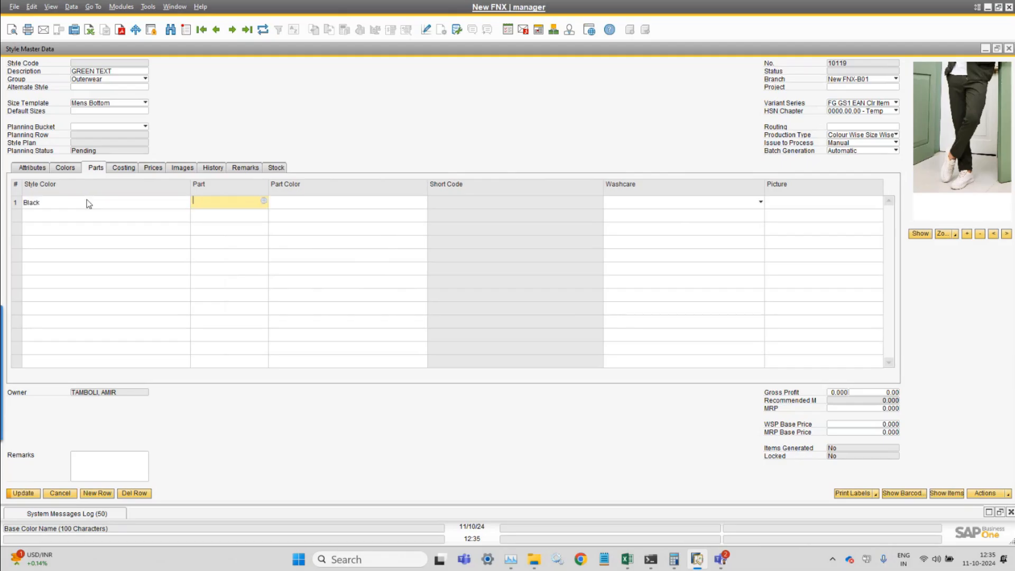
# Choose Top as the part in the first parts row and set its part color to Black
pyautogui.press('Tab')
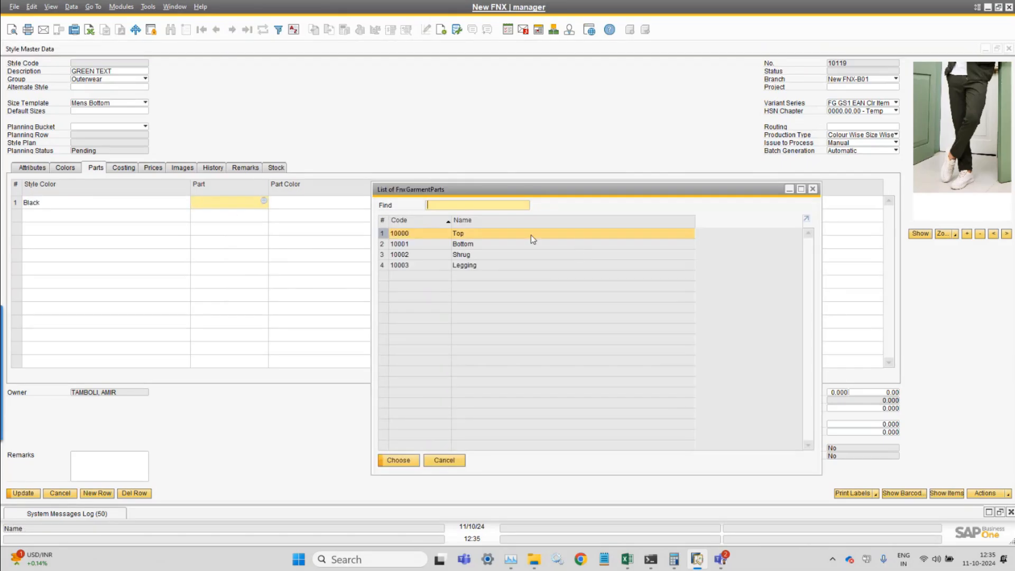
pyautogui.doubleClick(526, 233)
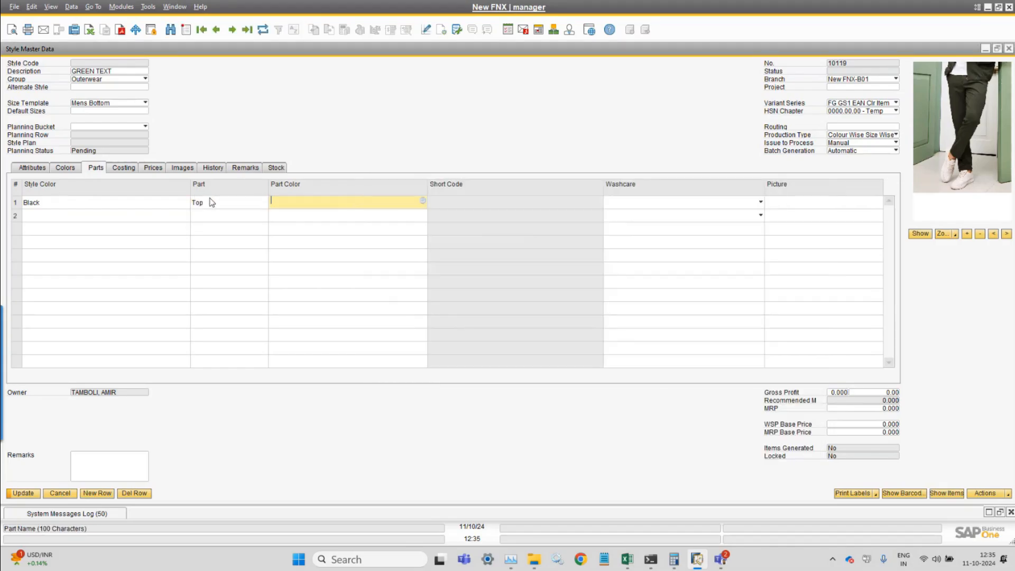
pyautogui.write('black')
pyautogui.press('Tab')
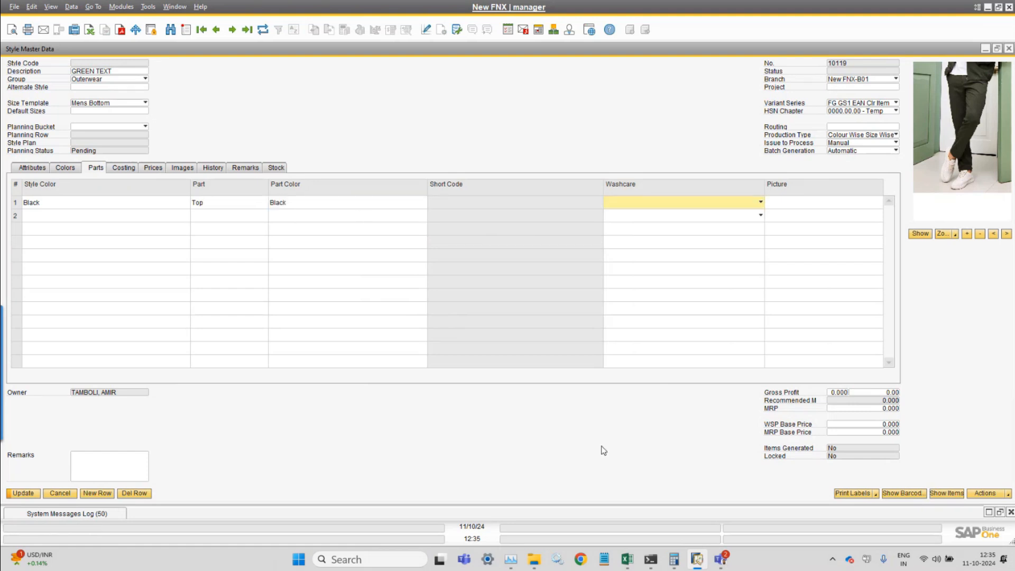
# Switch to File Explorer's Images folder to check the dress-and-leggings picture for the garment's parts
pyautogui.moveTo(534, 560)
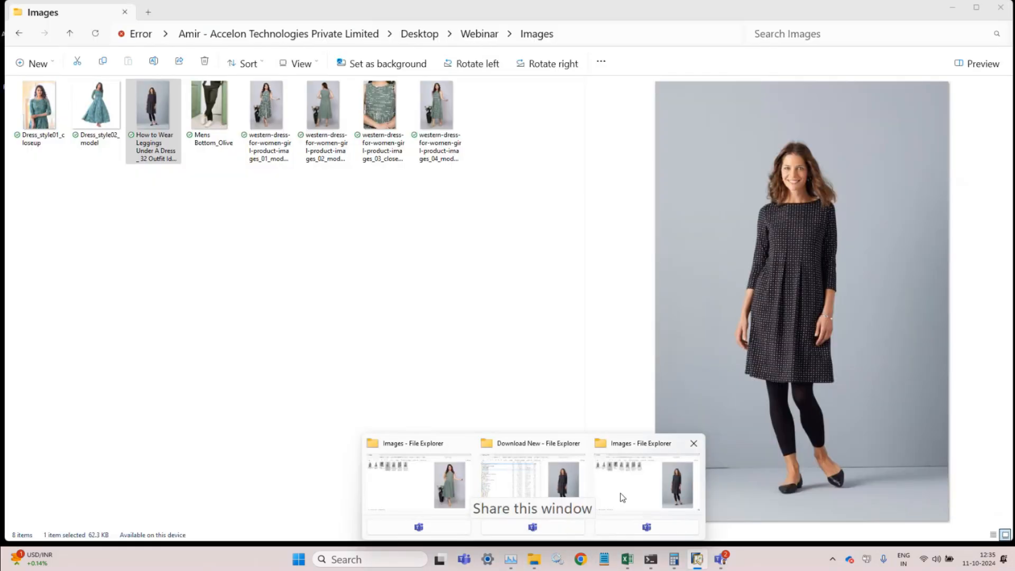
pyautogui.click(620, 494)
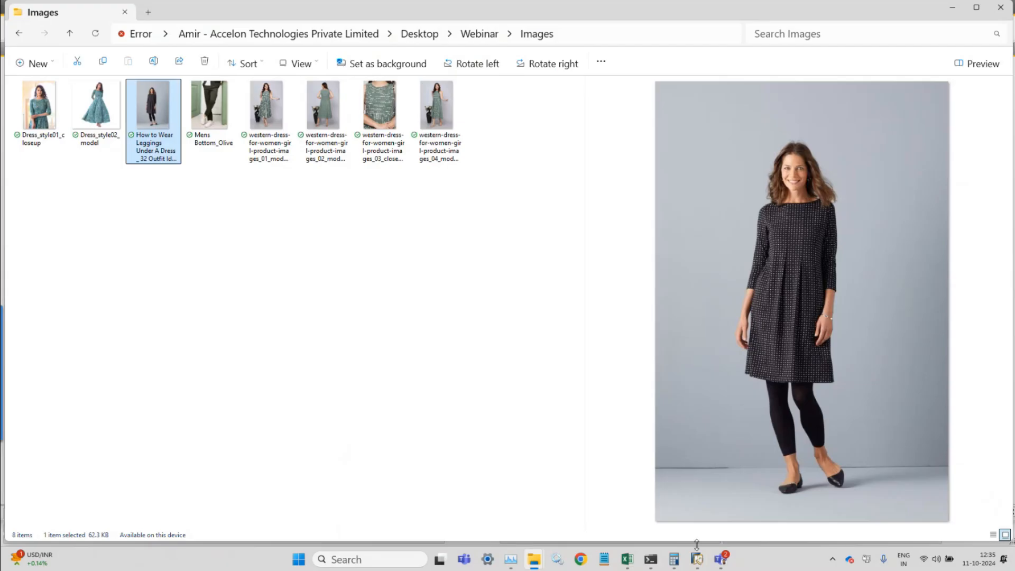
# Switch back to SAP Business One and add a second parts row with style color Black and part Legging
pyautogui.moveTo(697, 559)
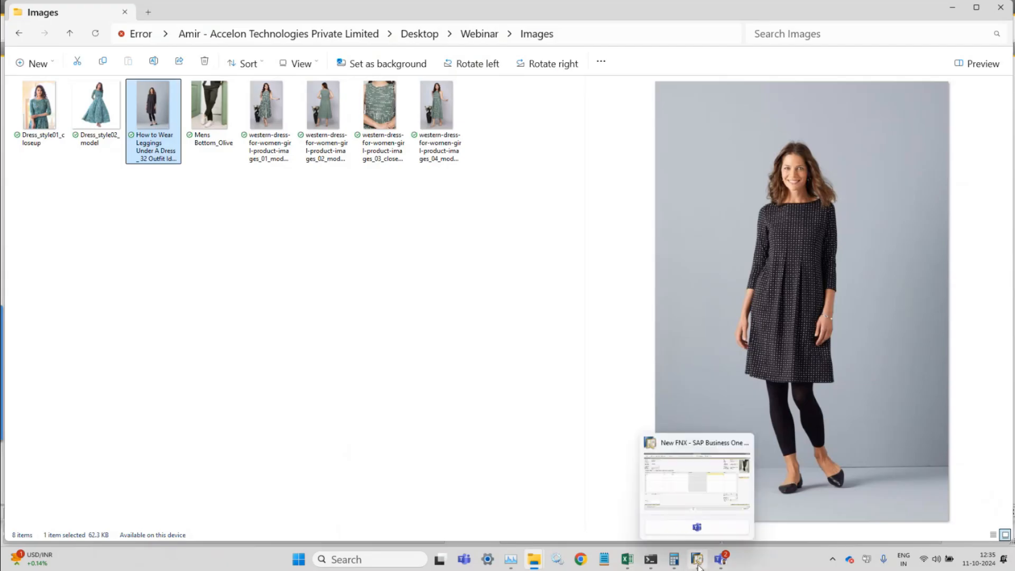
pyautogui.click(677, 476)
pyautogui.click(98, 217)
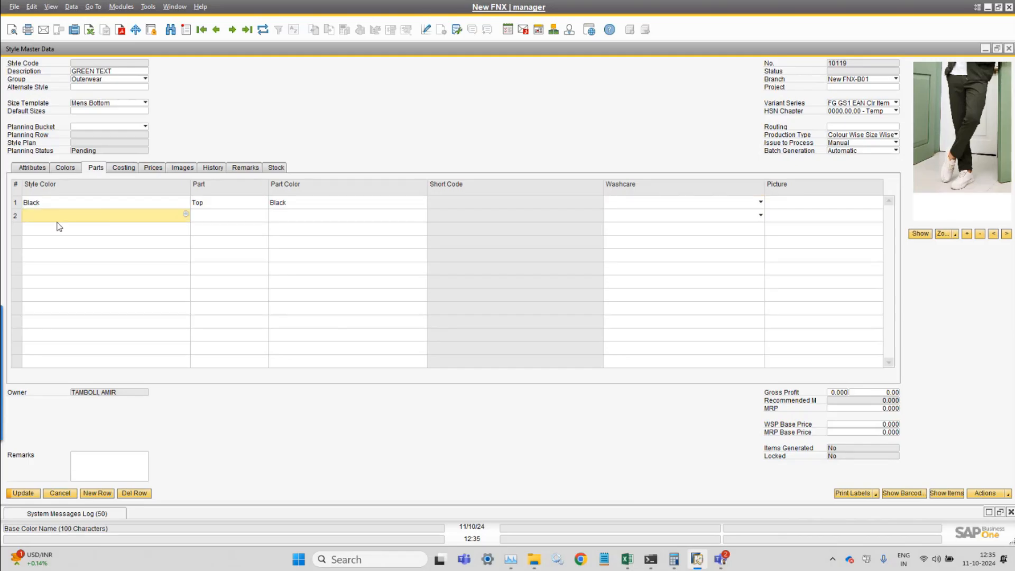
pyautogui.write('Black')
pyautogui.press('Tab')
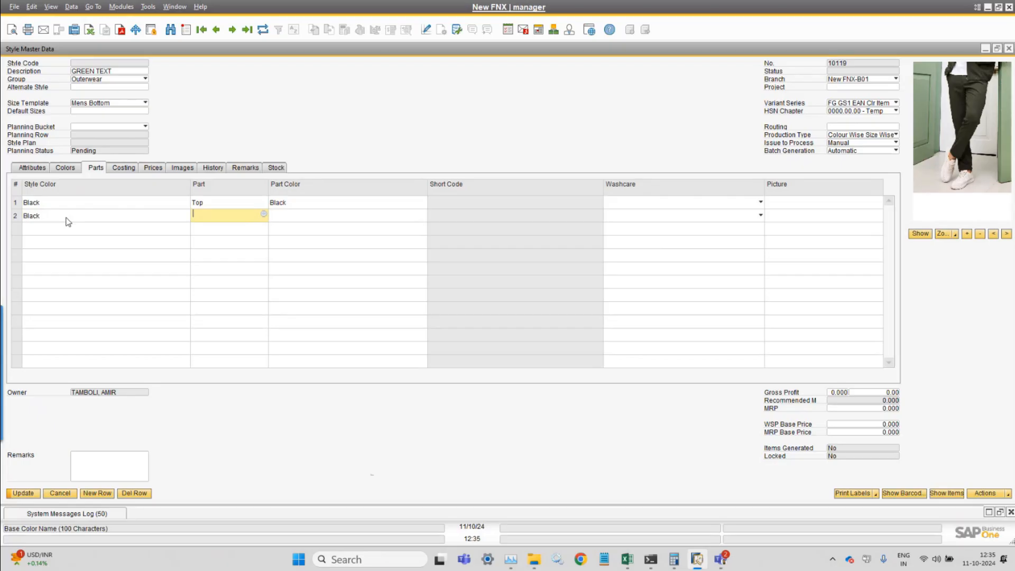
pyautogui.press('Tab')
pyautogui.click(494, 267)
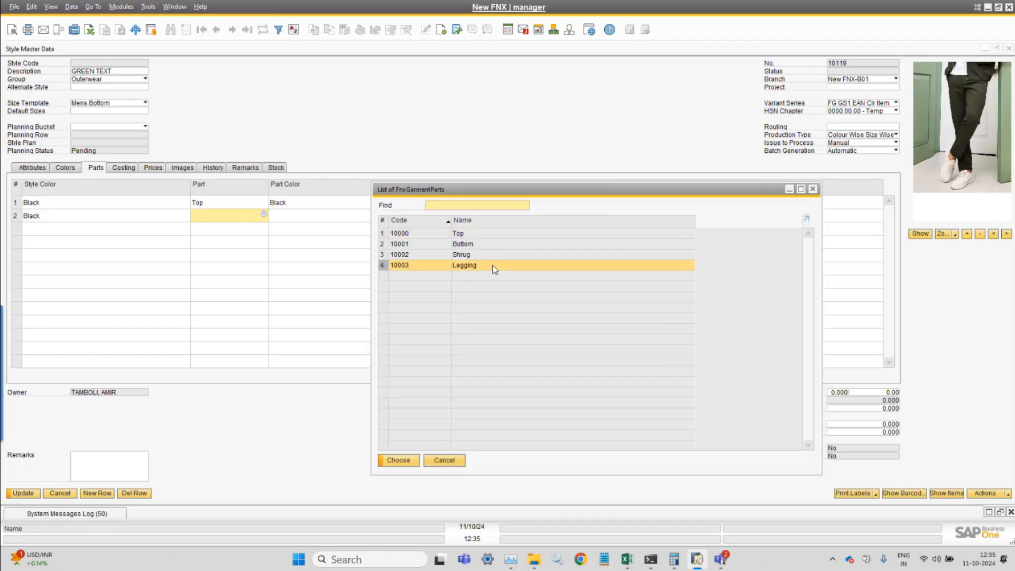
pyautogui.doubleClick(494, 269)
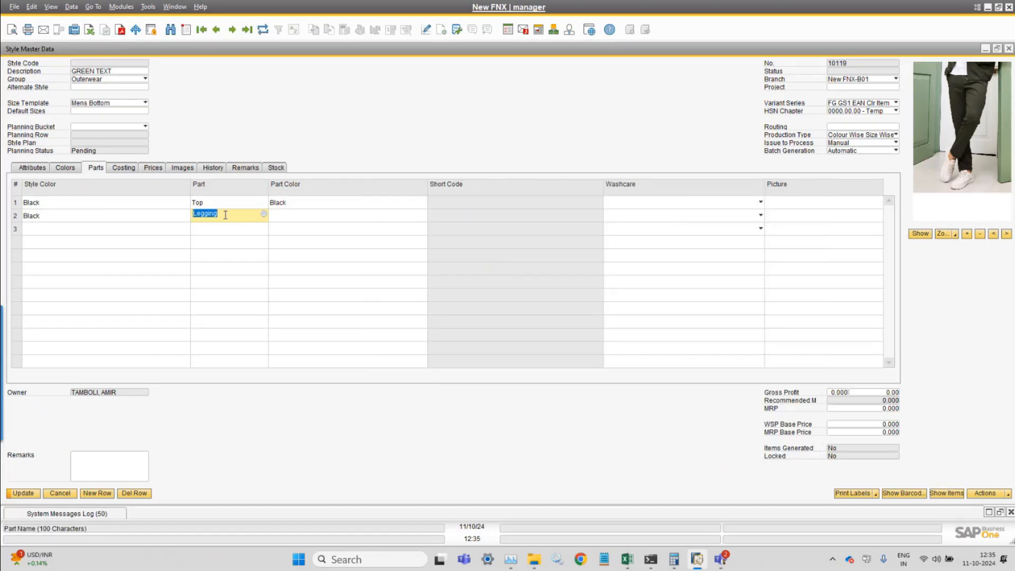
# Set the part color of the Legging row to Navy Blue
pyautogui.click(325, 221)
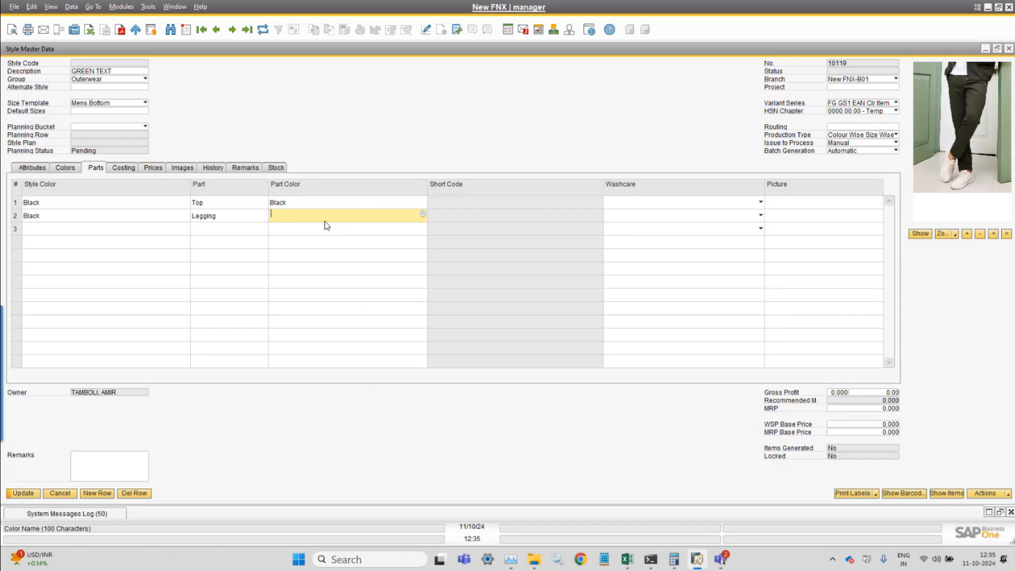
pyautogui.press('Tab')
pyautogui.write('n')
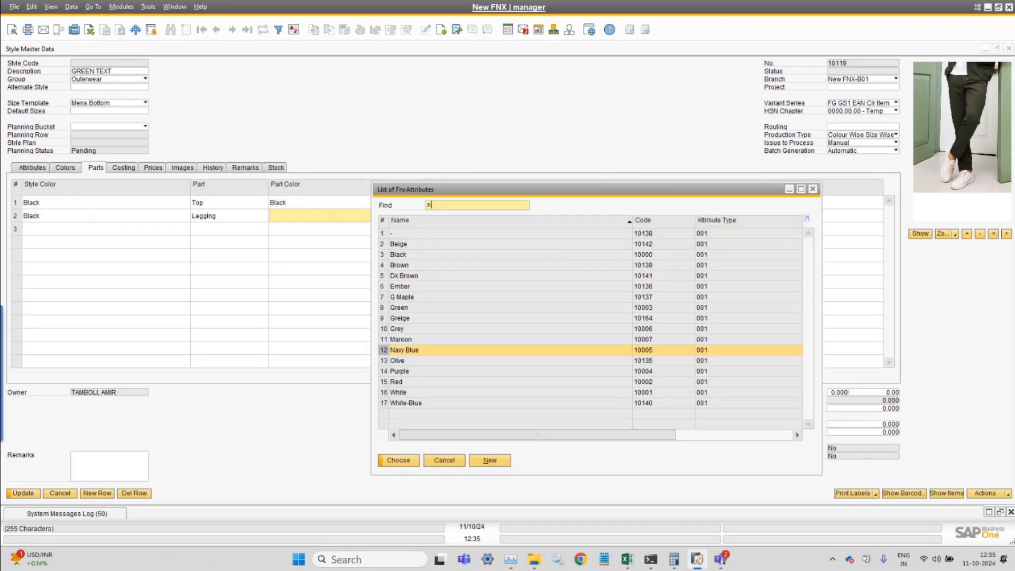
pyautogui.press('Return')
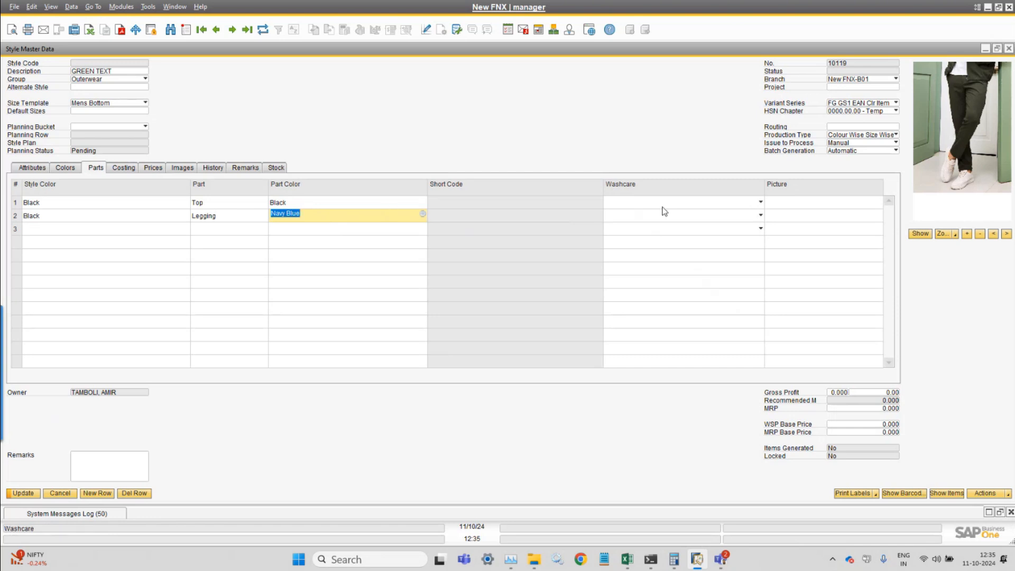
pyautogui.click(683, 203)
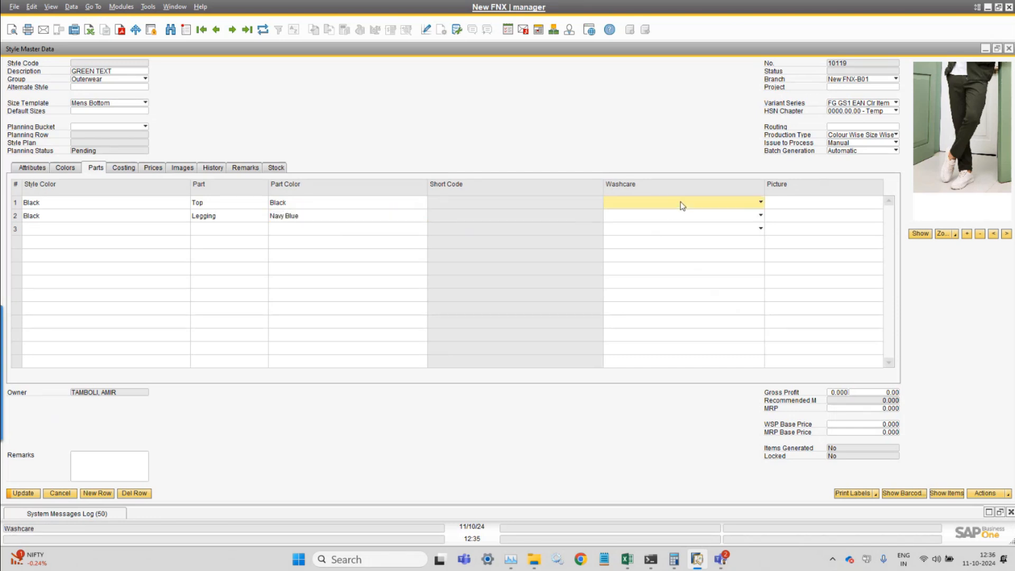
pyautogui.click(678, 219)
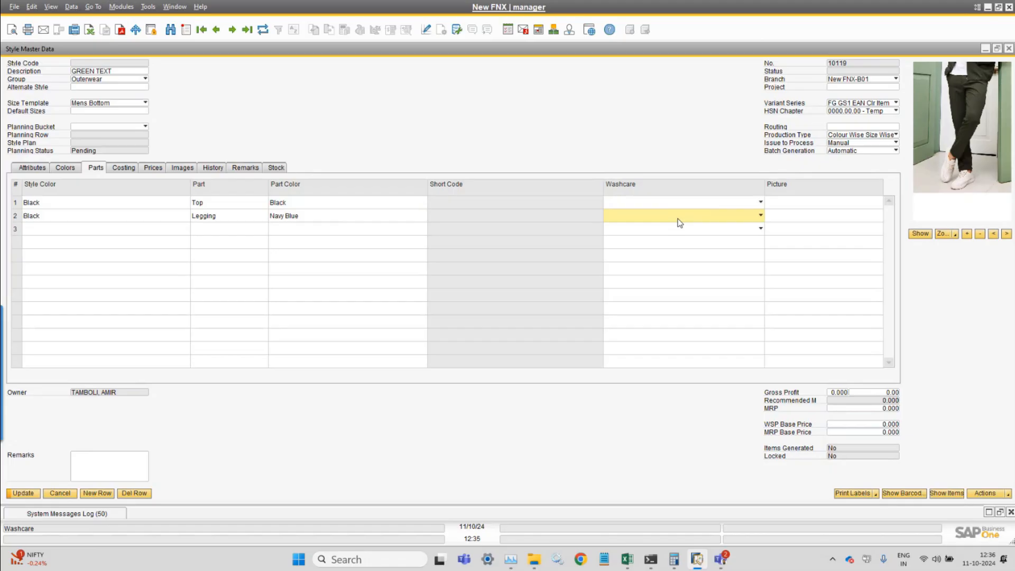
pyautogui.click(686, 204)
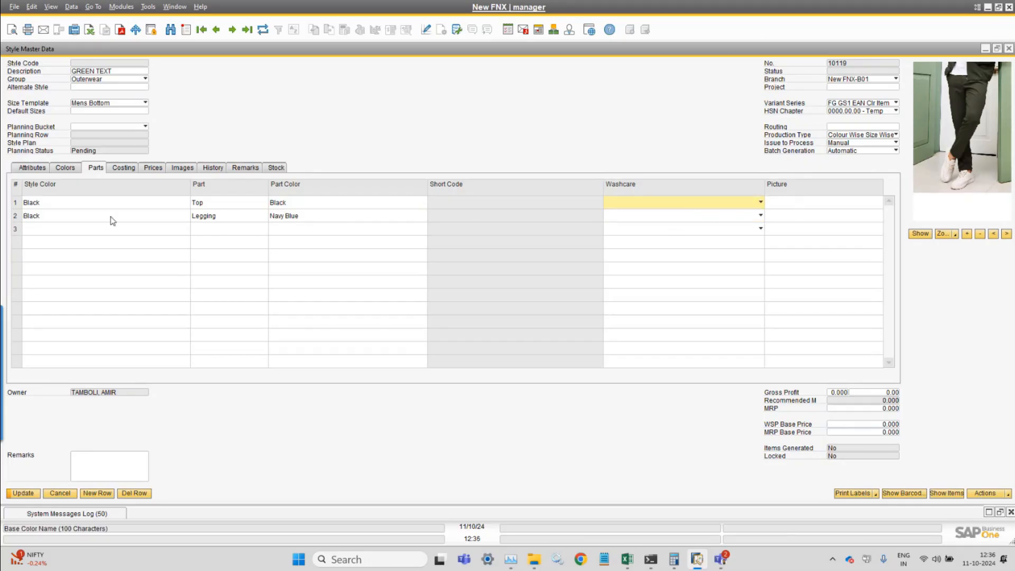
# Attach the "How to Wear Leggings Under A Dress" image from the desktop's Webinar\Images folder as the Top row's picture
pyautogui.click(16, 203)
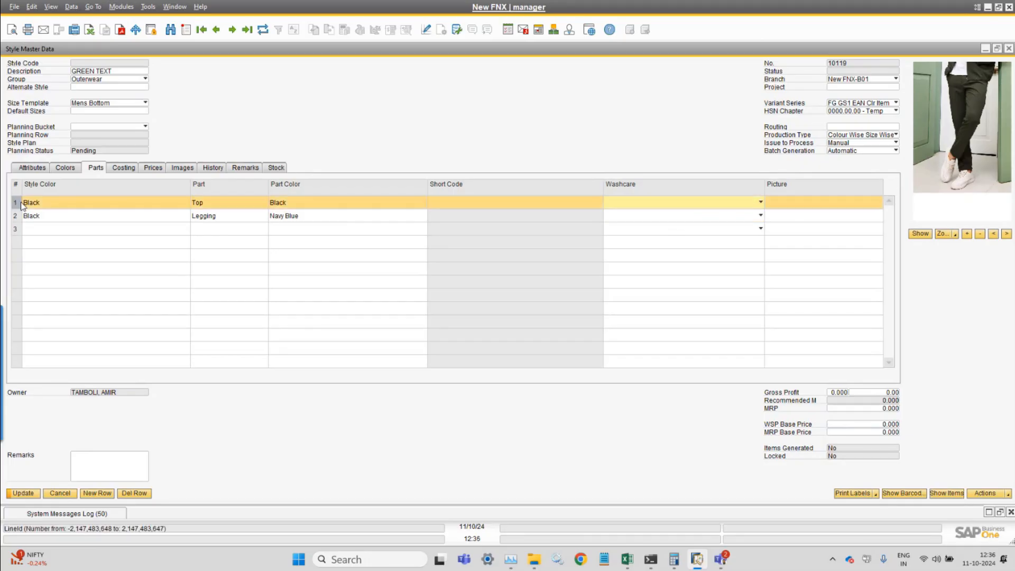
pyautogui.doubleClick(808, 206)
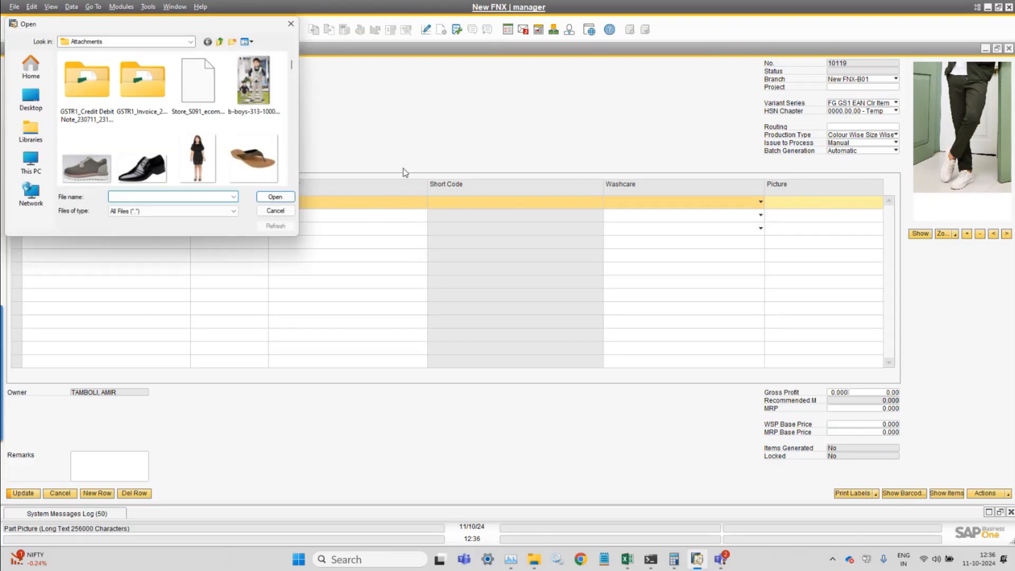
pyautogui.click(45, 103)
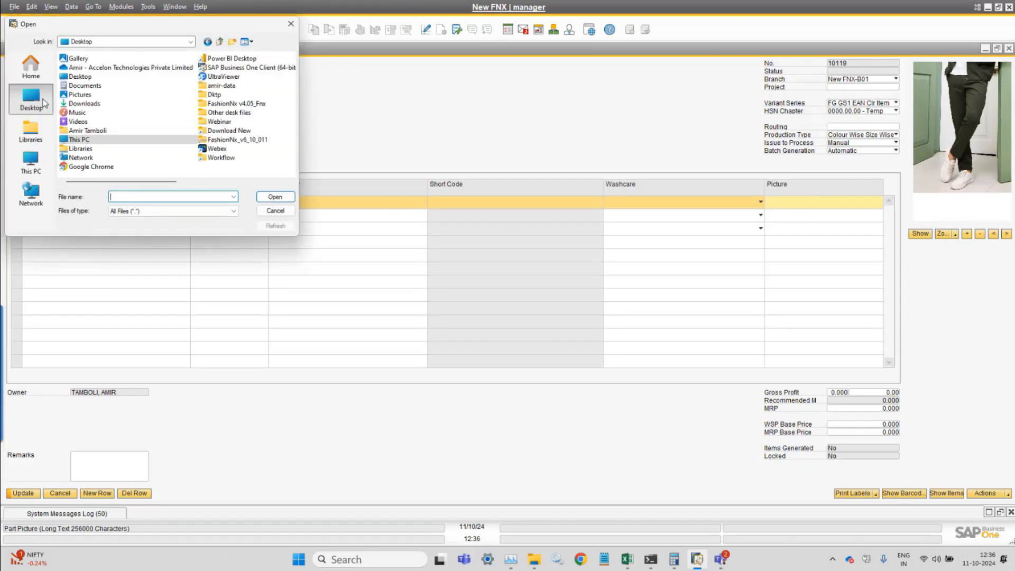
pyautogui.doubleClick(236, 125)
pyautogui.doubleClick(91, 70)
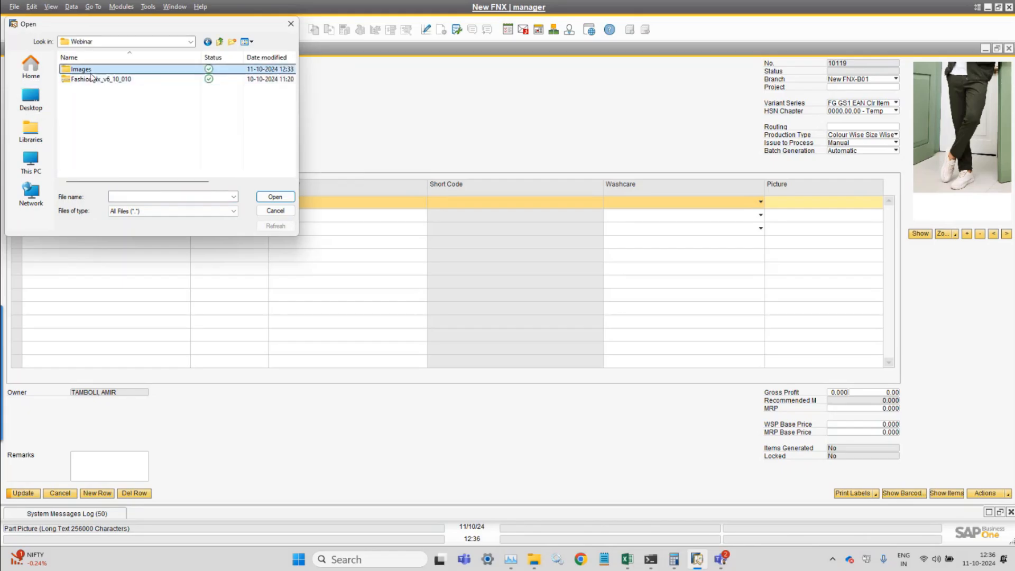
pyautogui.doubleClick(197, 80)
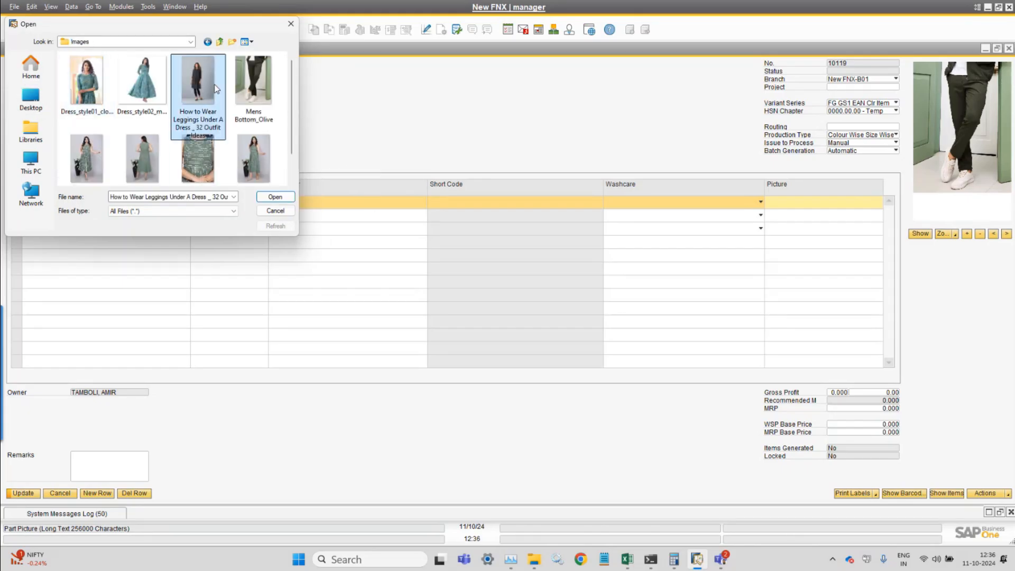
# Attach the same leggings-under-a-dress image from Webinar\Images as the Legging row's picture and save the style
pyautogui.click(791, 219)
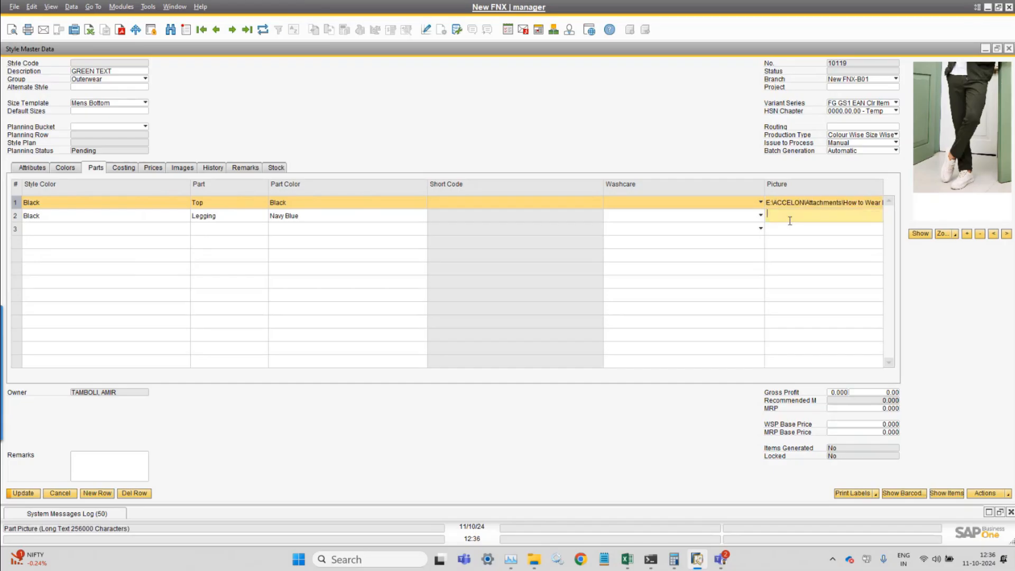
pyautogui.doubleClick(790, 221)
pyautogui.click(31, 97)
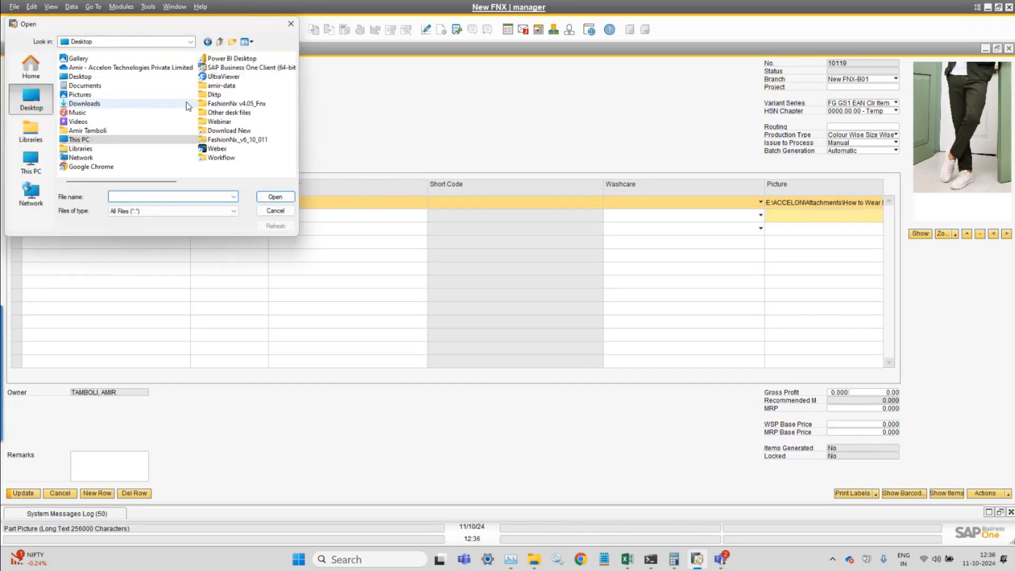
pyautogui.doubleClick(237, 125)
pyautogui.doubleClick(105, 74)
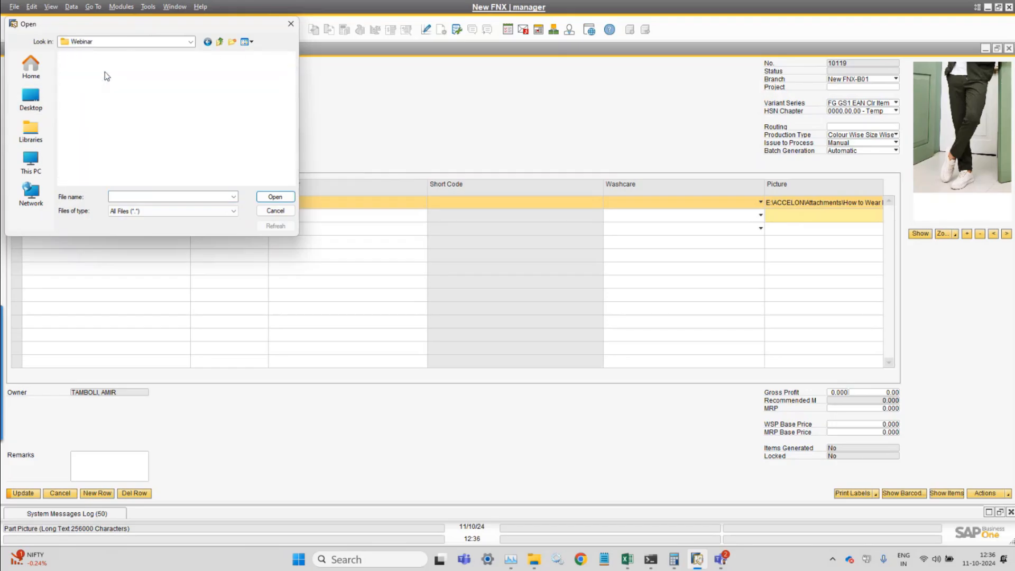
pyautogui.doubleClick(204, 95)
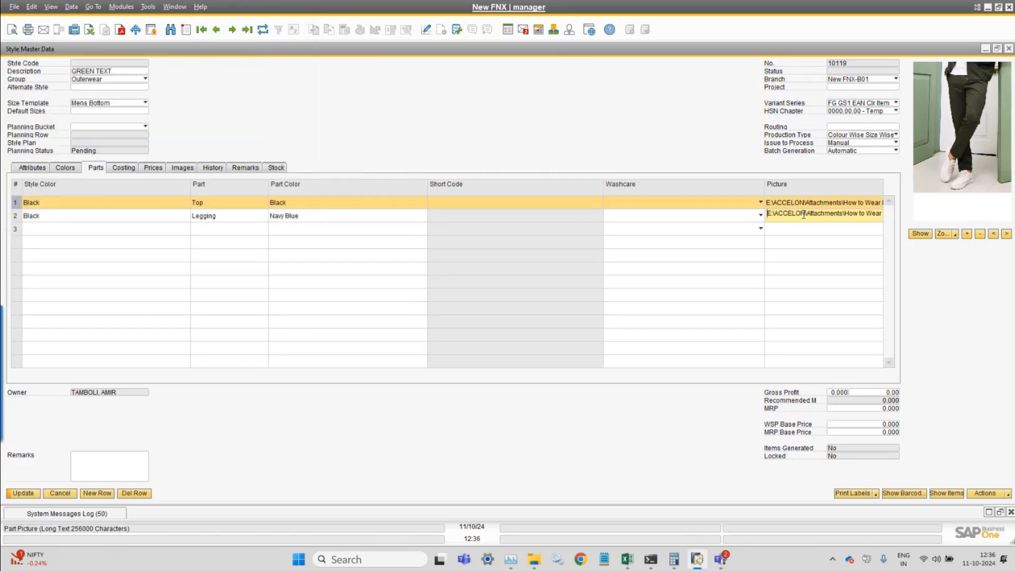
pyautogui.click(24, 494)
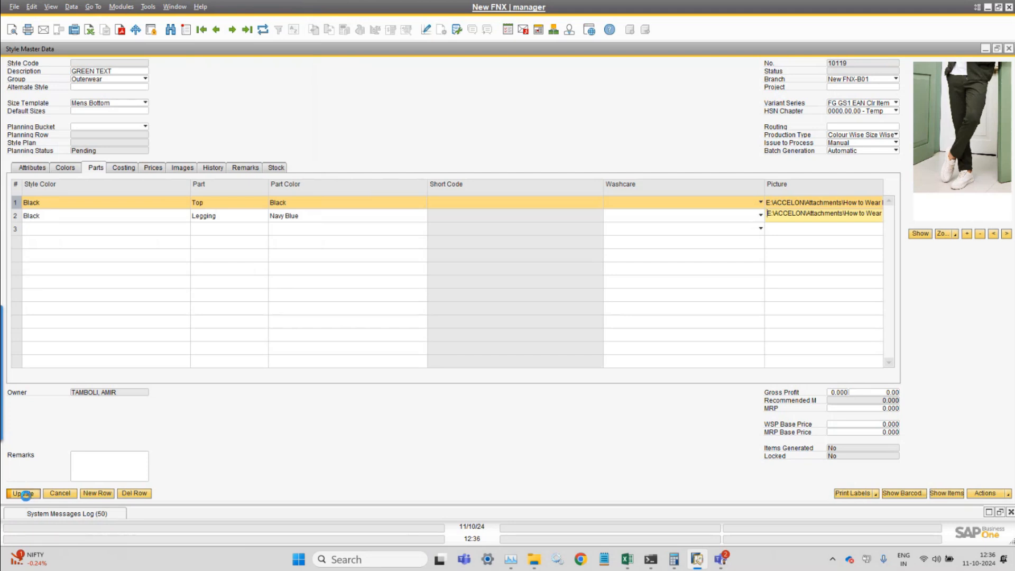
# Review the style's washcare field, attributes, colors, parts and attached images
pyautogui.click(688, 202)
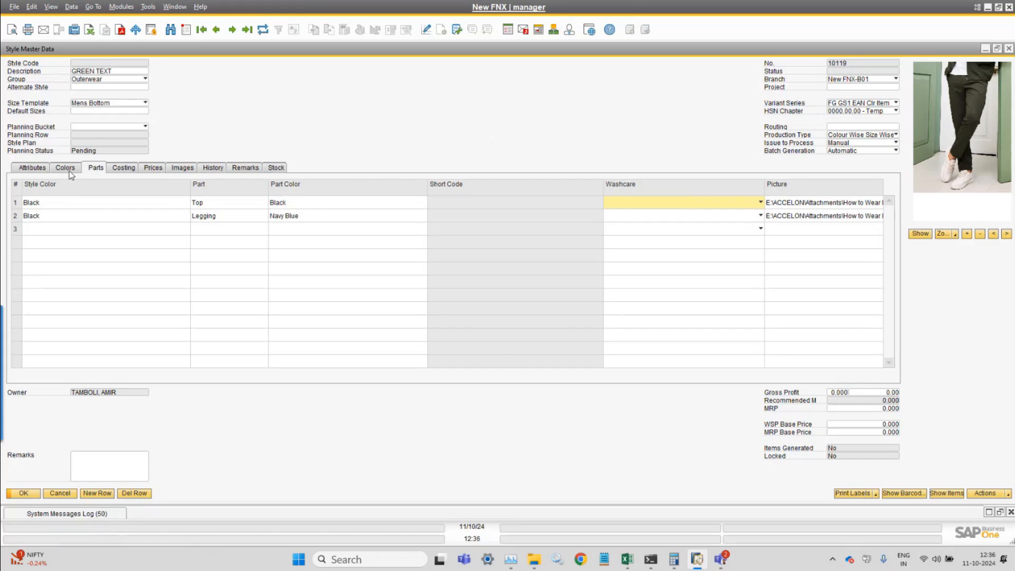
pyautogui.click(34, 166)
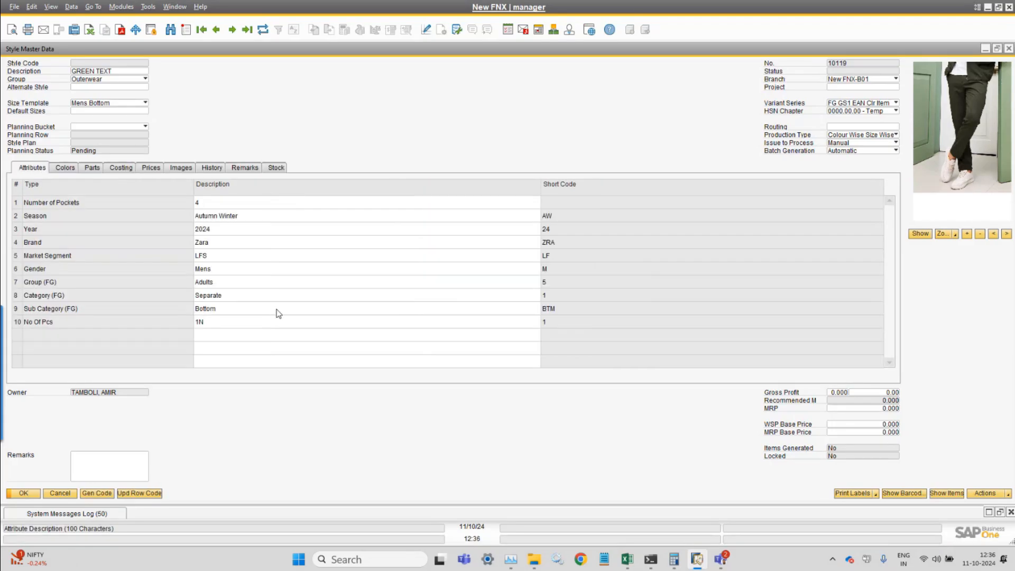
pyautogui.click(66, 168)
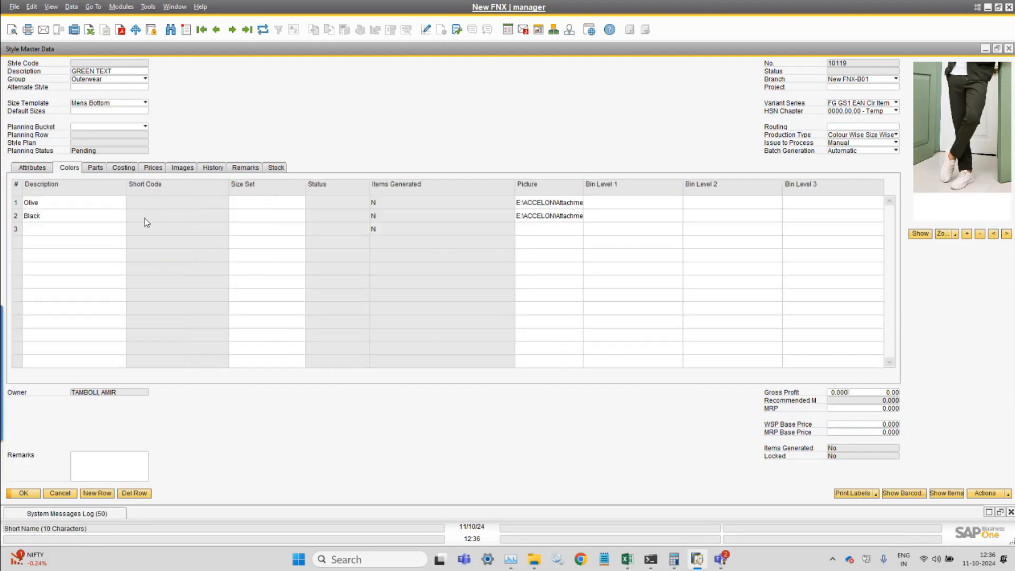
pyautogui.click(95, 168)
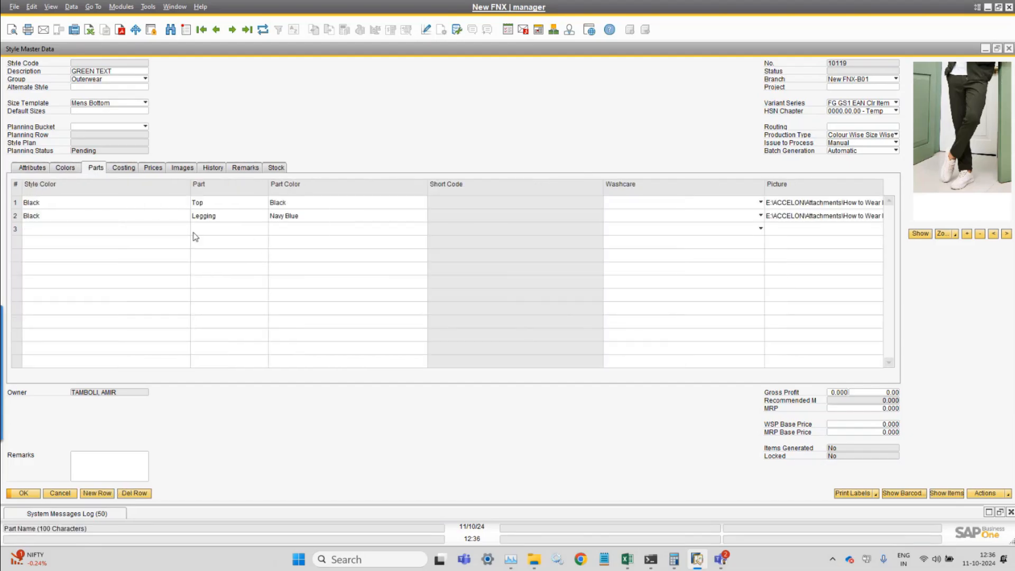
pyautogui.click(186, 168)
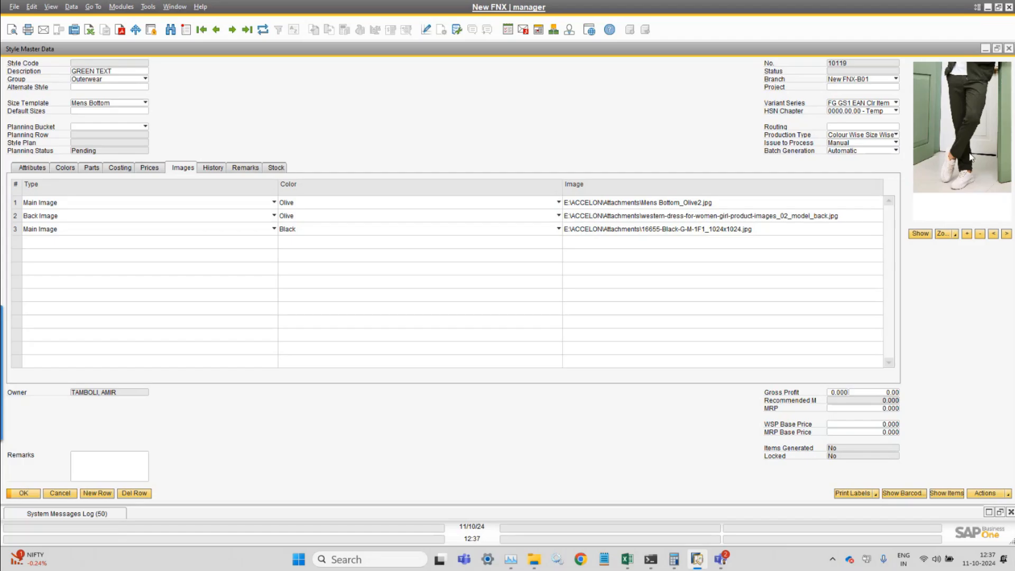
# Open the FashionNx settings and look through the Item Master and Sales & Purchase options
pyautogui.click(121, 6)
pyautogui.moveTo(137, 34)
pyautogui.moveTo(262, 37)
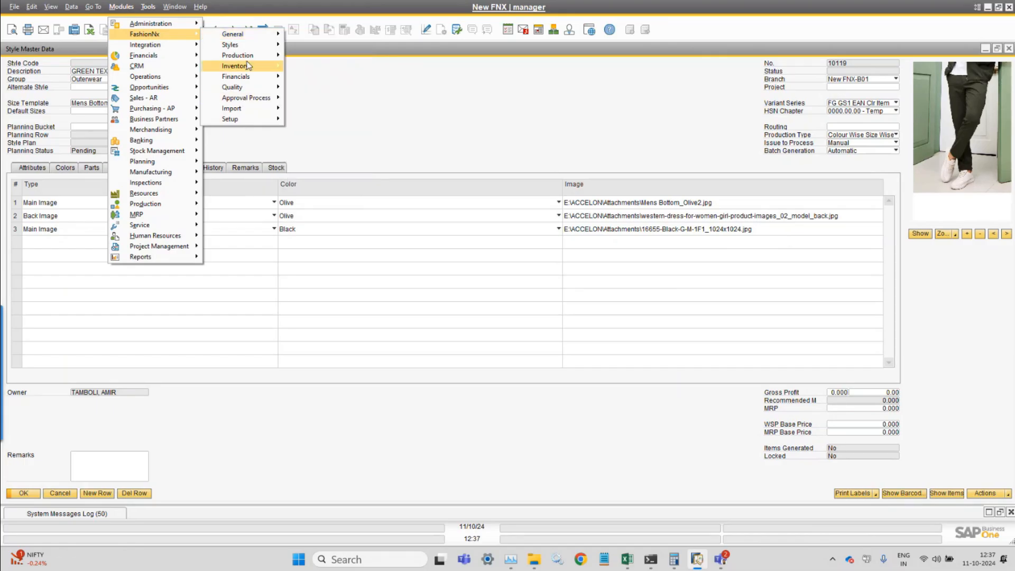
pyautogui.moveTo(248, 119)
pyautogui.click(333, 121)
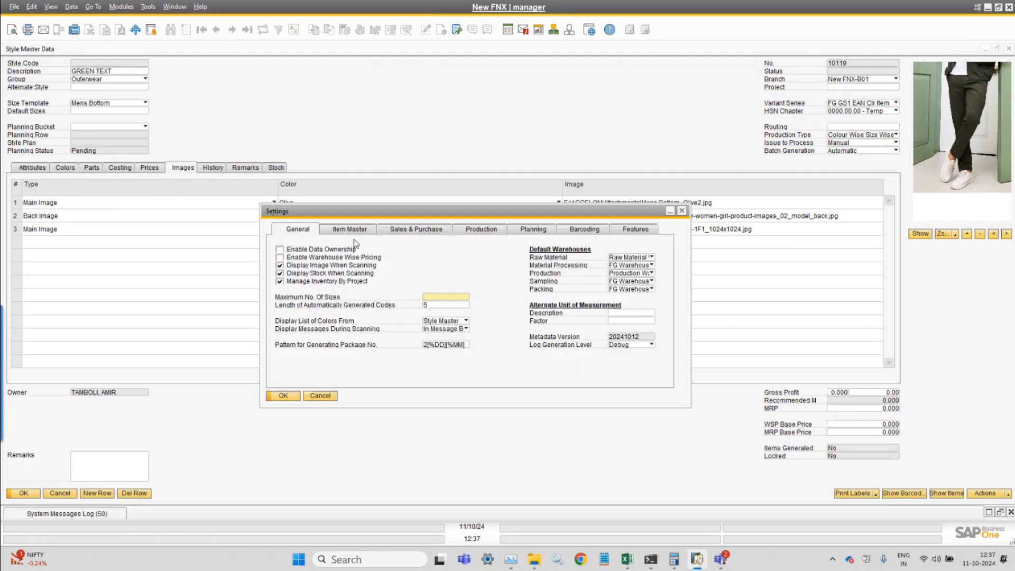
pyautogui.click(354, 231)
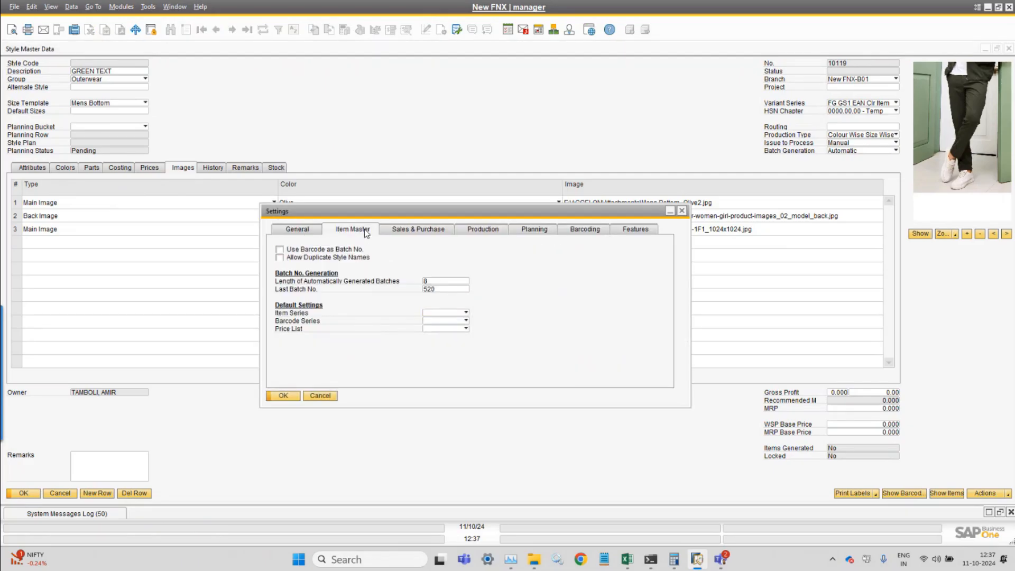
pyautogui.click(401, 236)
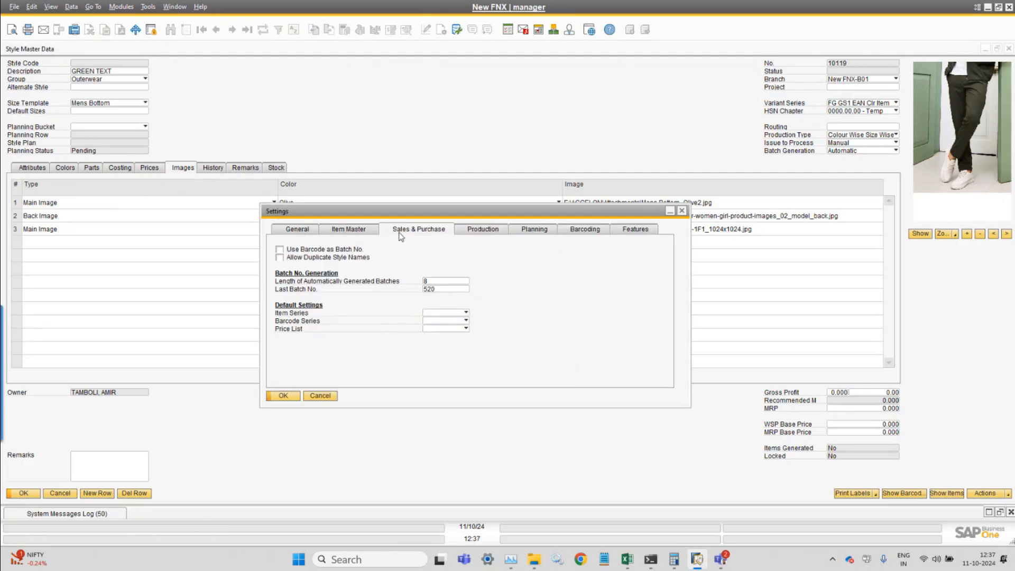
# Turn Display Image When Scanning and Display Stock When Scanning off and back on in the general settings, and discard the changes
pyautogui.click(304, 235)
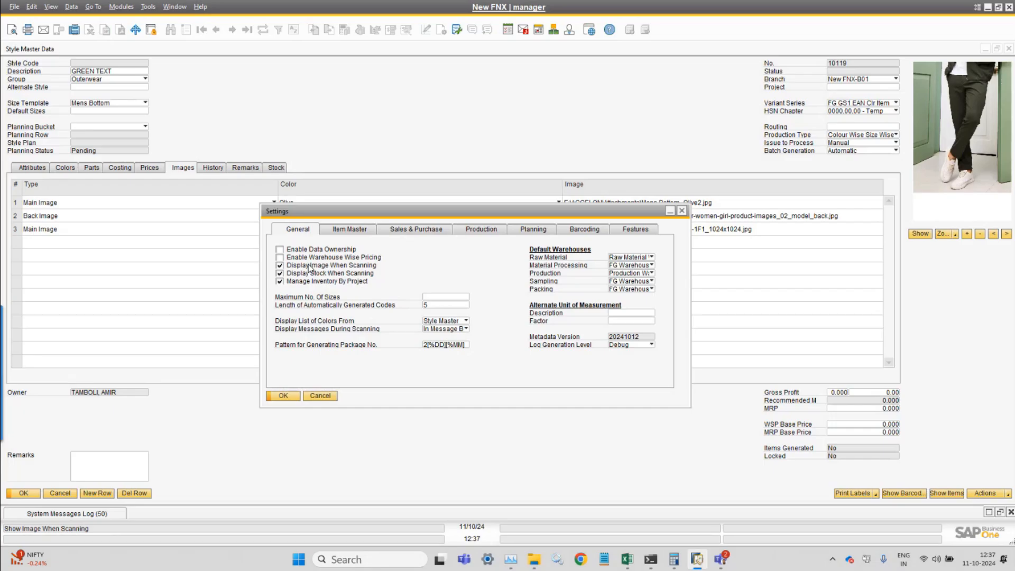
pyautogui.click(290, 268)
pyautogui.click(290, 276)
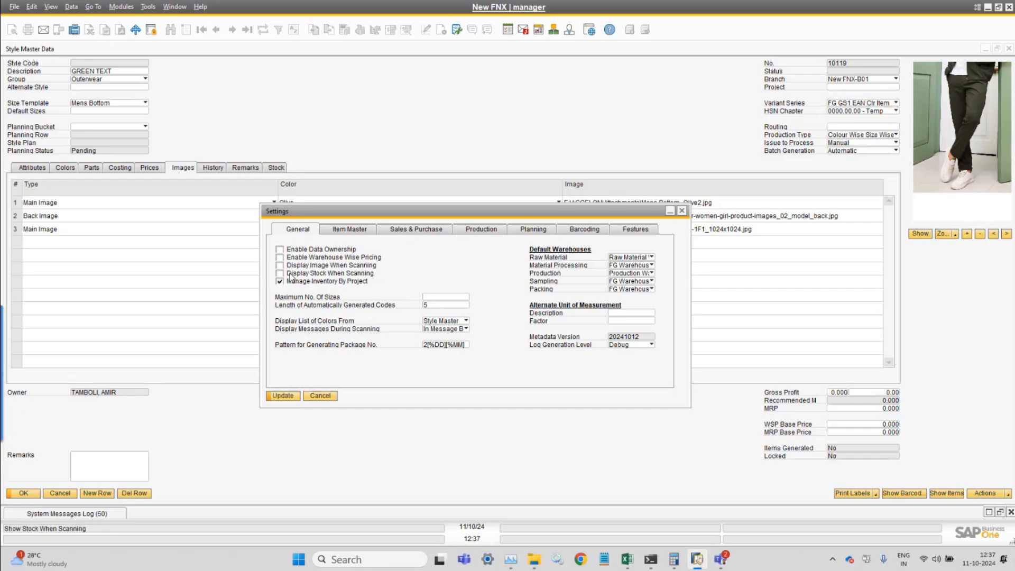
pyautogui.click(290, 275)
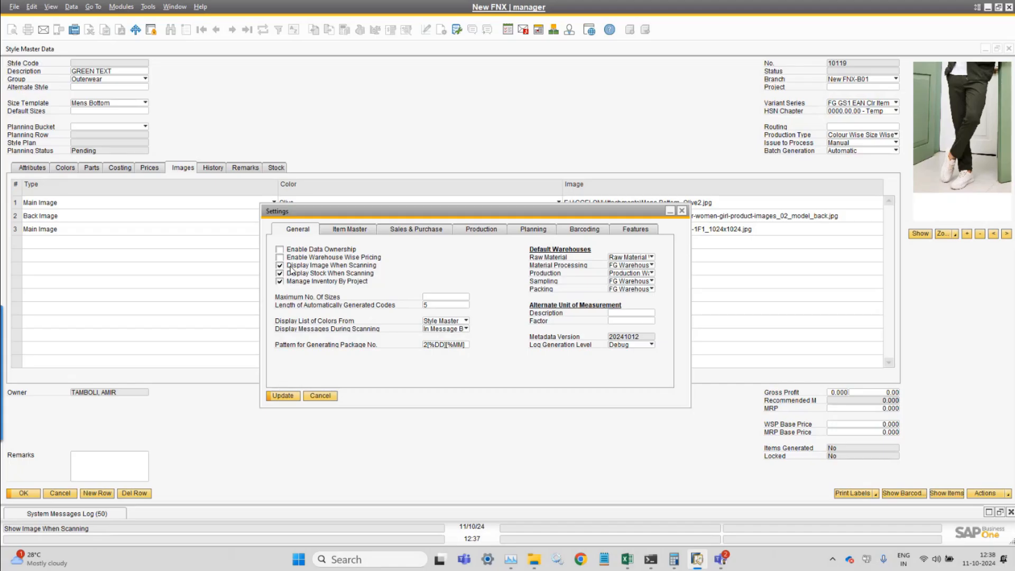
pyautogui.click(312, 396)
# Review the style's attributes and its color rows
pyautogui.click(1008, 493)
pyautogui.click(309, 407)
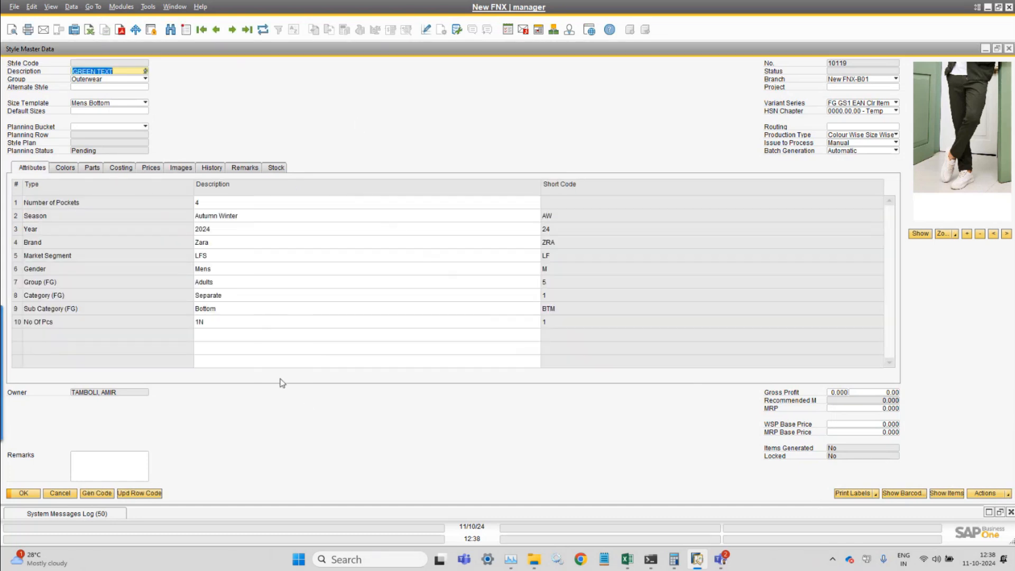
pyautogui.click(59, 170)
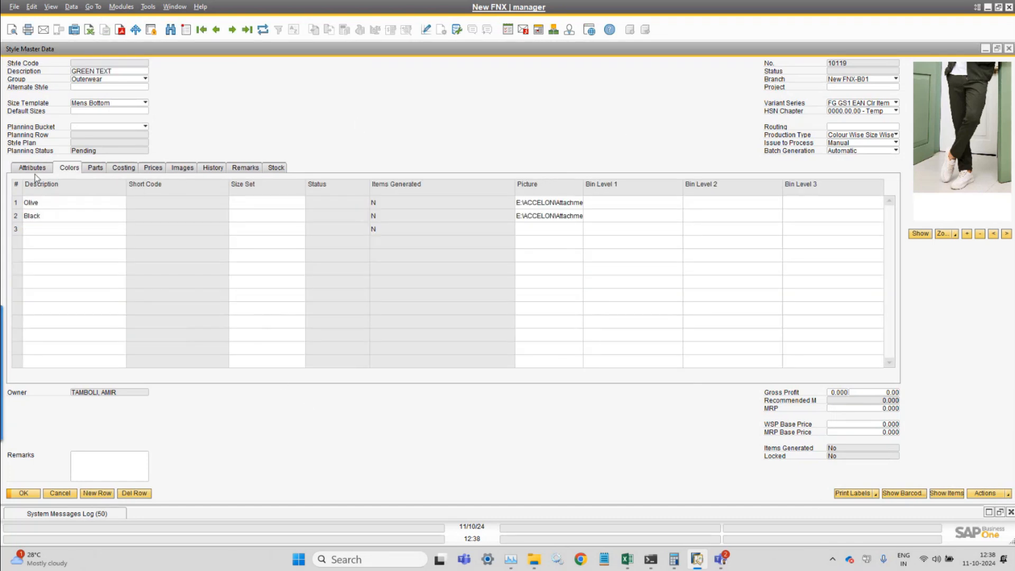
# Go through the style's attributes, color rows and garment parts once more, ending on the attributes
pyautogui.click(34, 168)
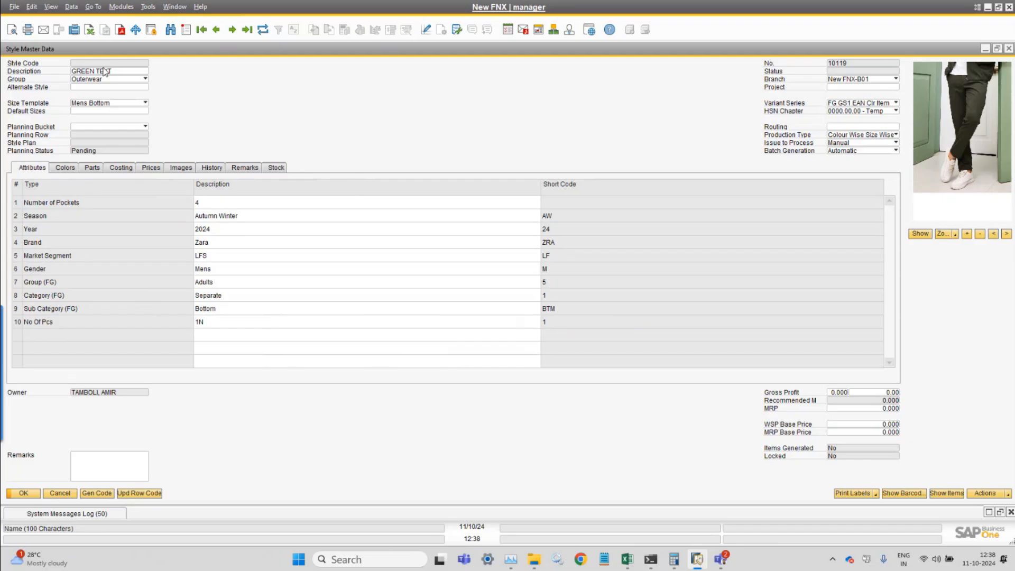
pyautogui.click(67, 169)
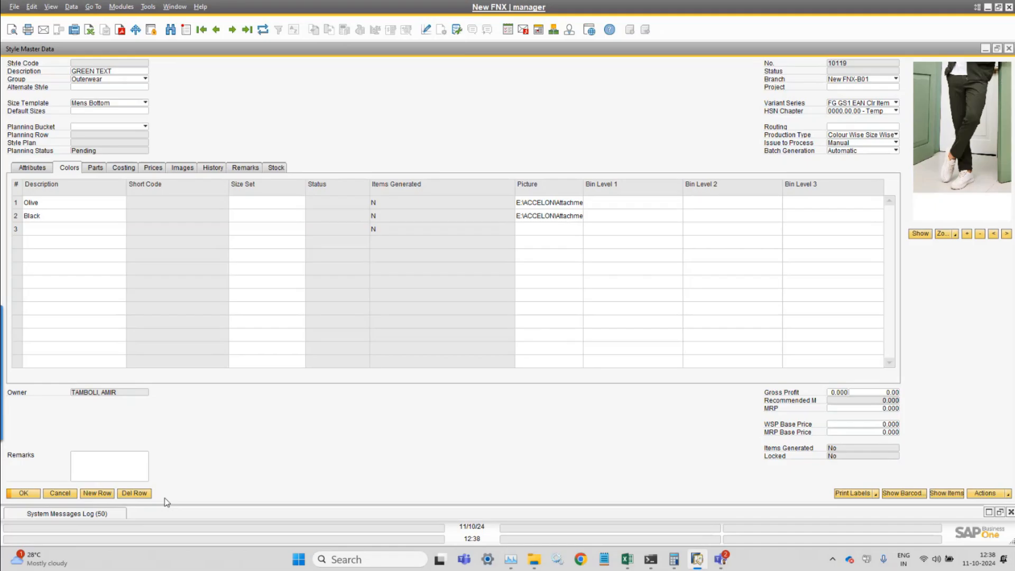
pyautogui.click(89, 168)
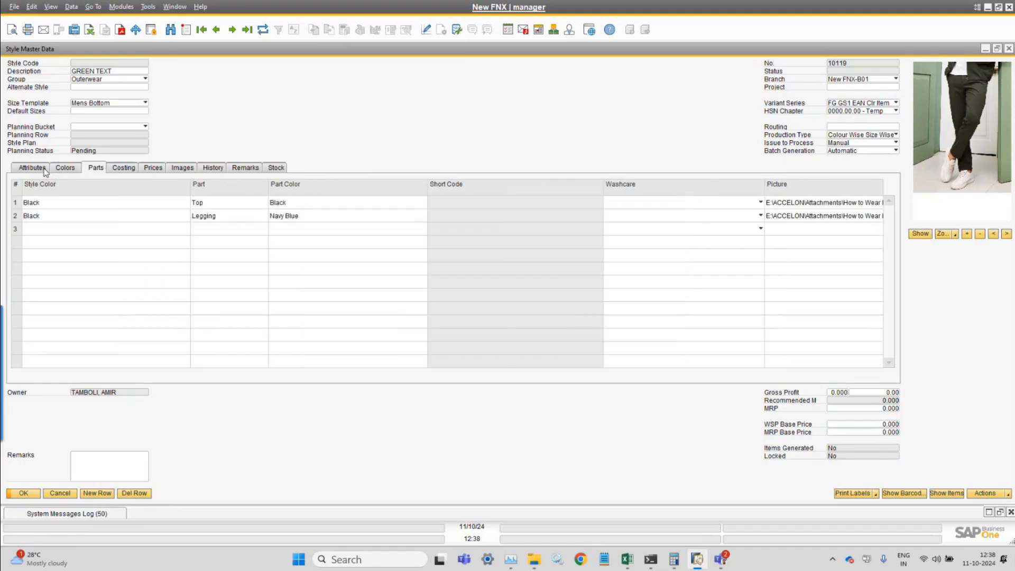
pyautogui.click(46, 170)
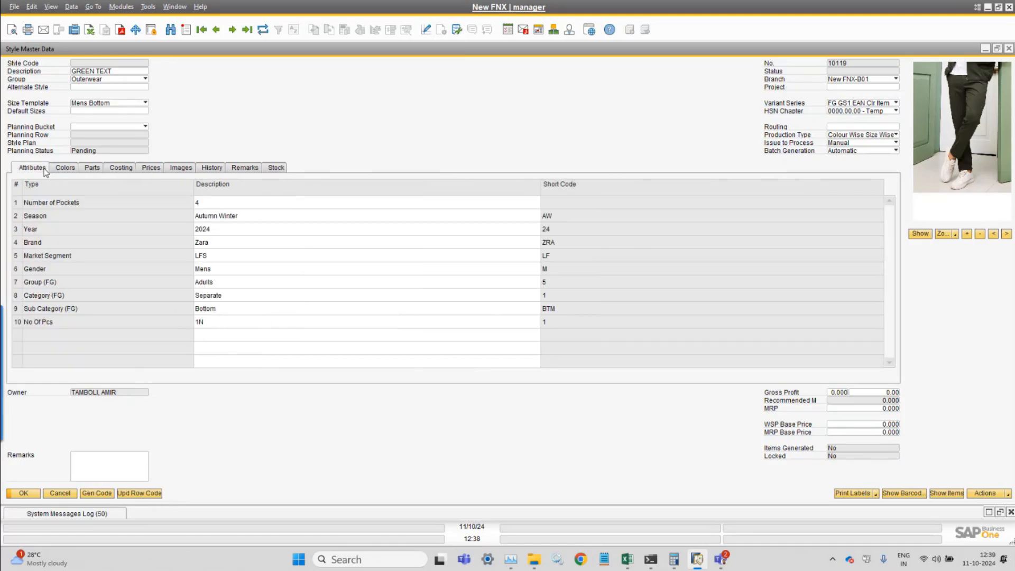
# Generate the style code from the style's attributes
pyautogui.click(108, 494)
pyautogui.click(112, 494)
pyautogui.click(98, 493)
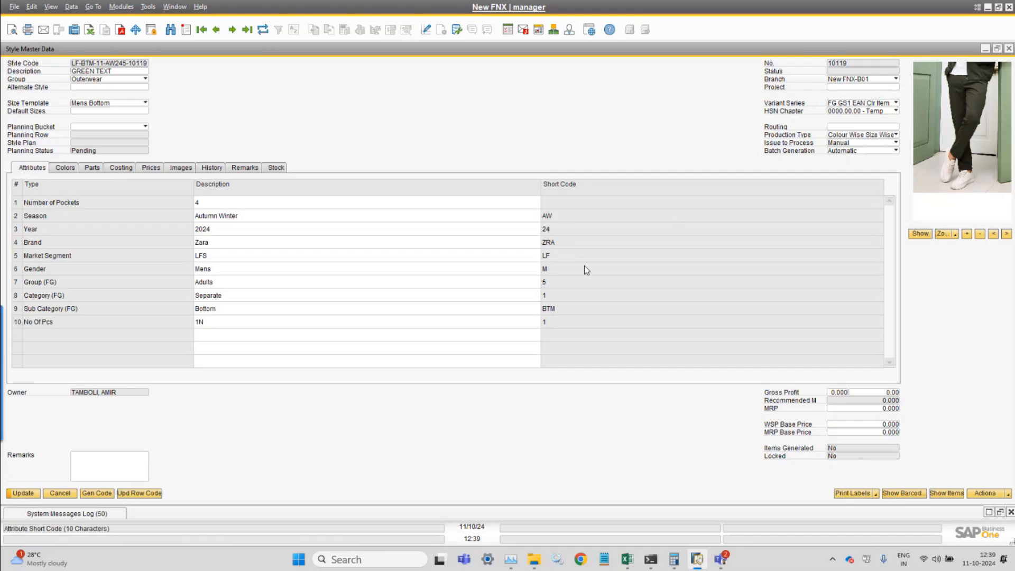
# Check the Market Segment and Sub Category (FG) short codes, and paste a copy of the style code into the Windows Run box
pyautogui.click(16, 256)
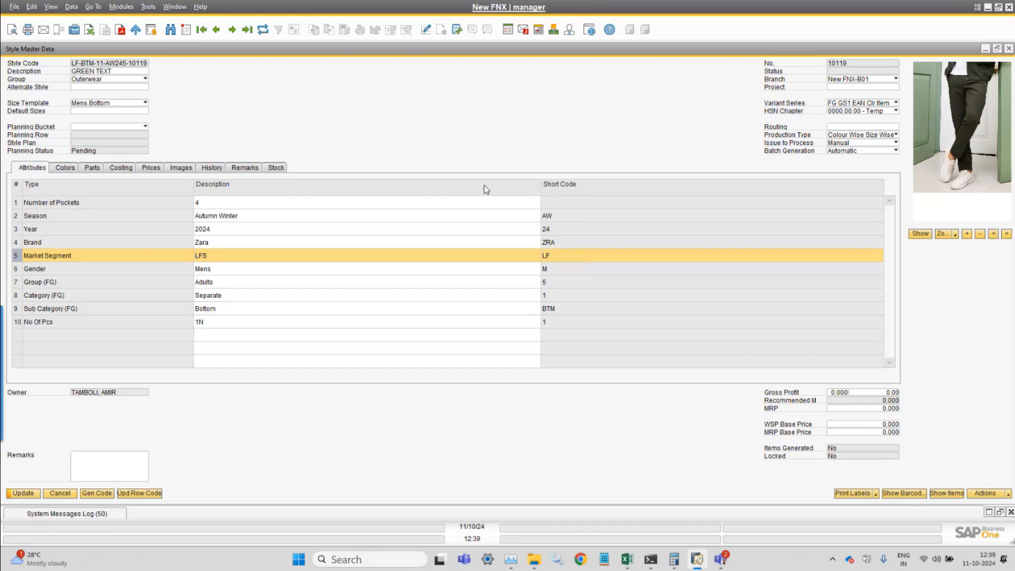
pyautogui.click(18, 308)
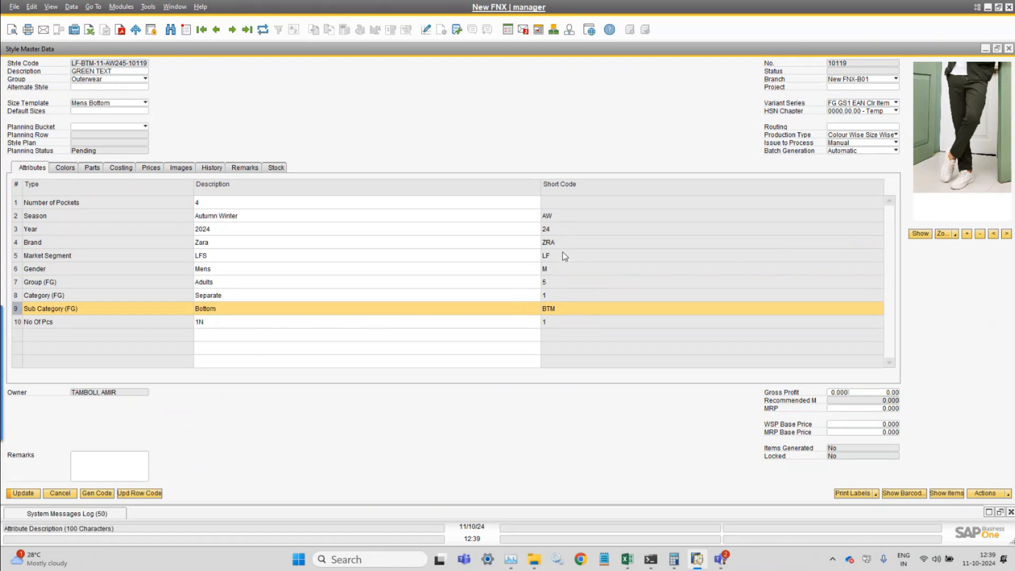
pyautogui.rightClick(107, 68)
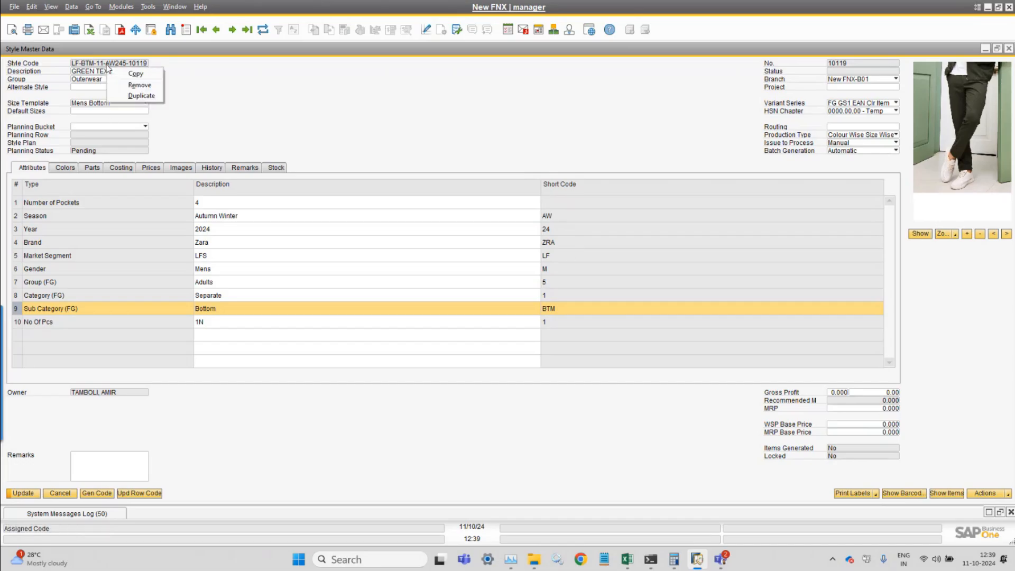
pyautogui.click(125, 71)
pyautogui.press('super+r')
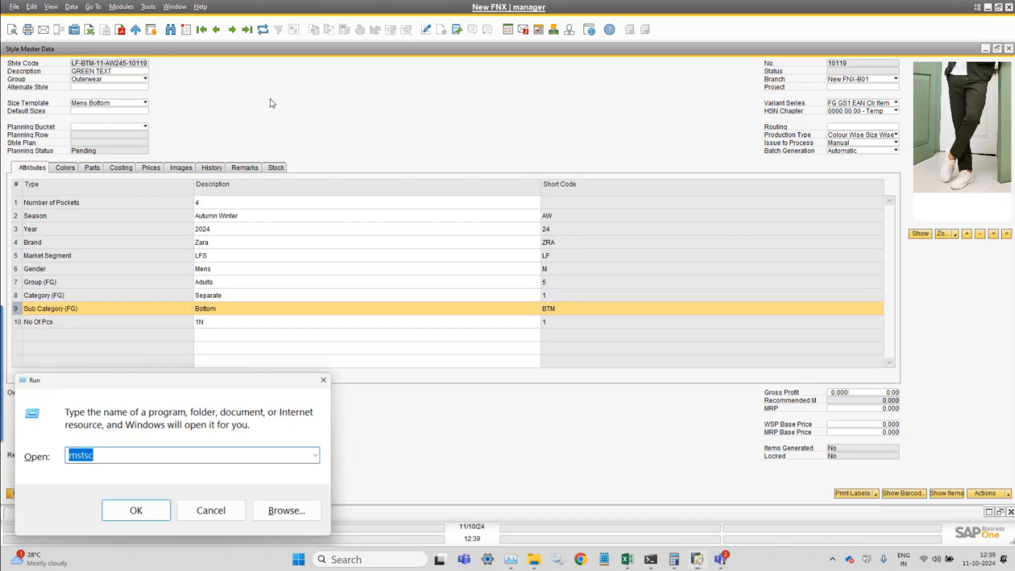
pyautogui.hotkey('ctrl', 'v')
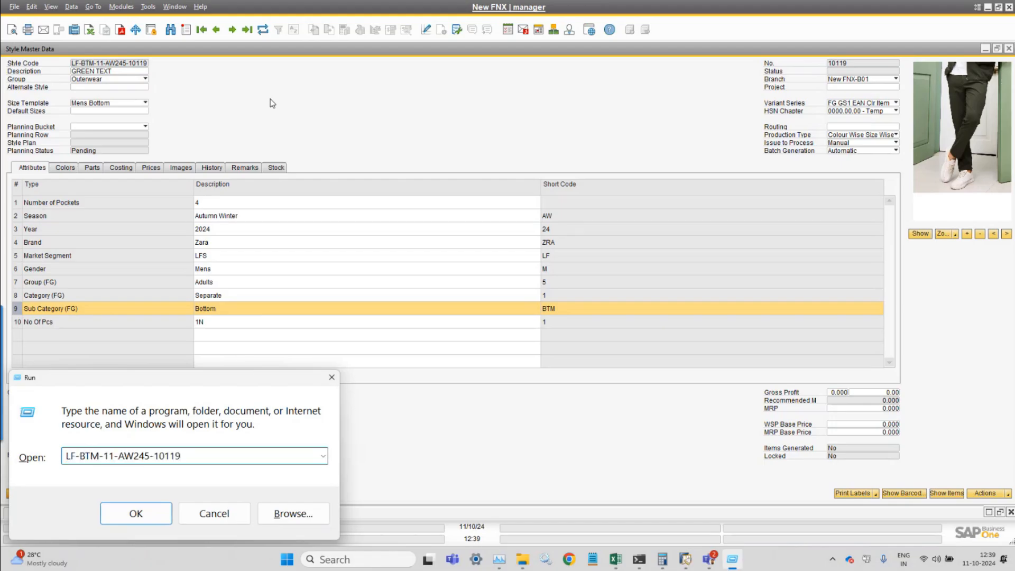
# Examine the attribute prefix and running number within the pasted style code, and dismiss the Run box without running anything
pyautogui.moveTo(187, 459); pyautogui.dragTo(60, 460)
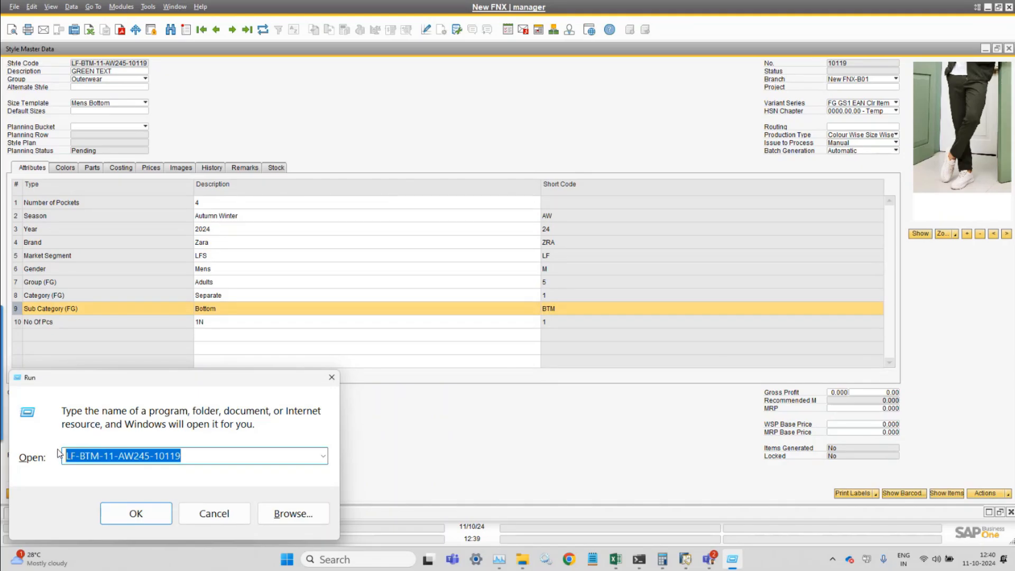
pyautogui.click(194, 456)
pyautogui.moveTo(193, 456); pyautogui.dragTo(56, 456)
pyautogui.click(163, 456)
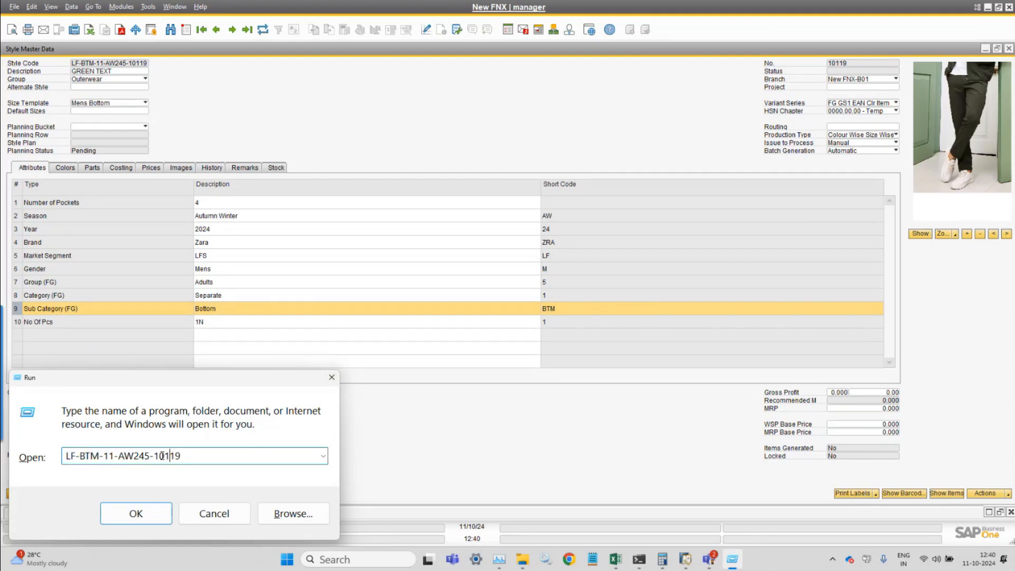
pyautogui.moveTo(154, 456); pyautogui.dragTo(60, 456)
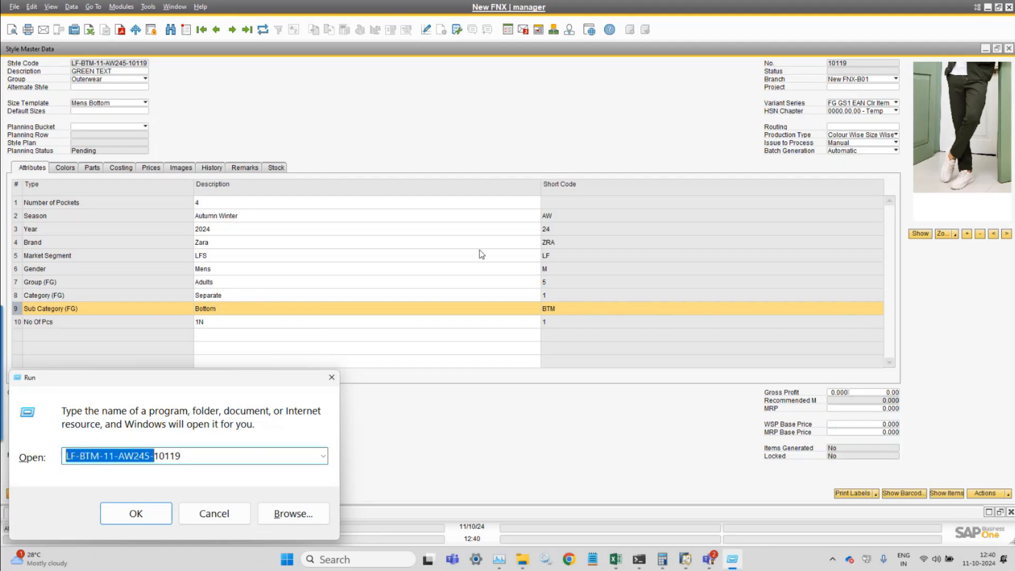
pyautogui.moveTo(197, 456); pyautogui.dragTo(154, 456)
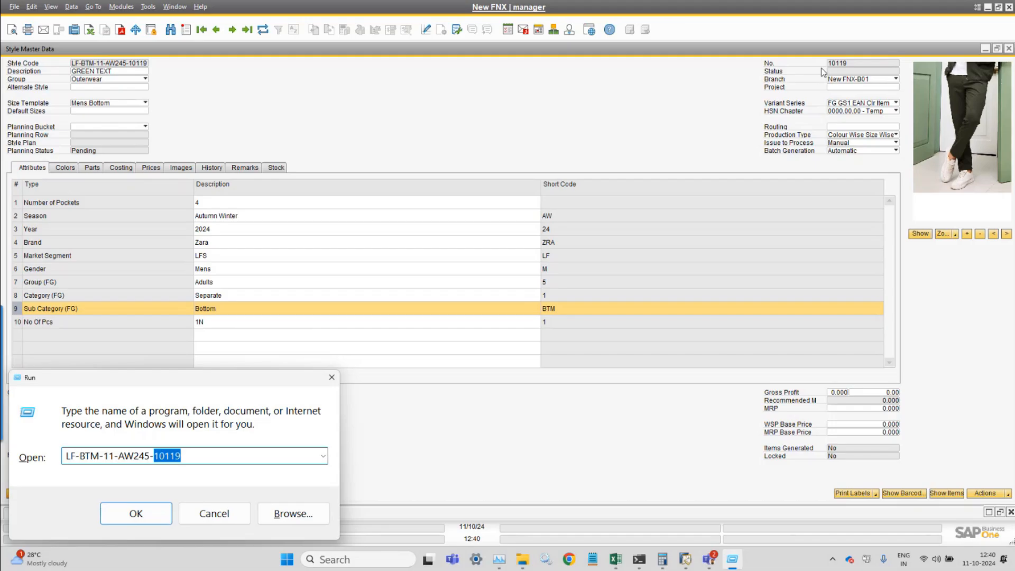
pyautogui.click(211, 456)
pyautogui.moveTo(181, 458); pyautogui.dragTo(41, 462)
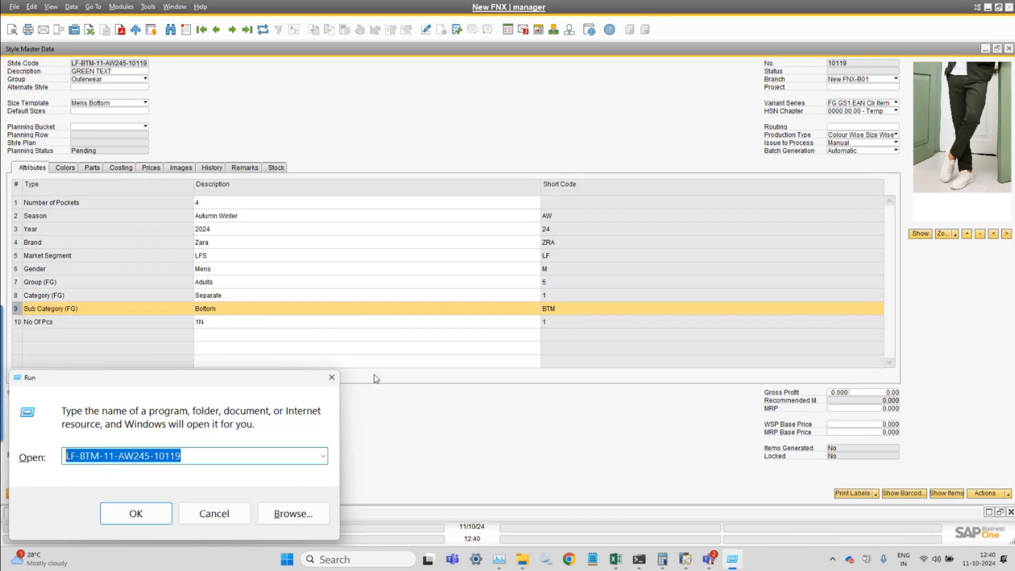
pyautogui.doubleClick(205, 457)
pyautogui.moveTo(204, 457); pyautogui.dragTo(48, 458)
pyautogui.moveTo(193, 456); pyautogui.dragTo(58, 460)
pyautogui.click(211, 512)
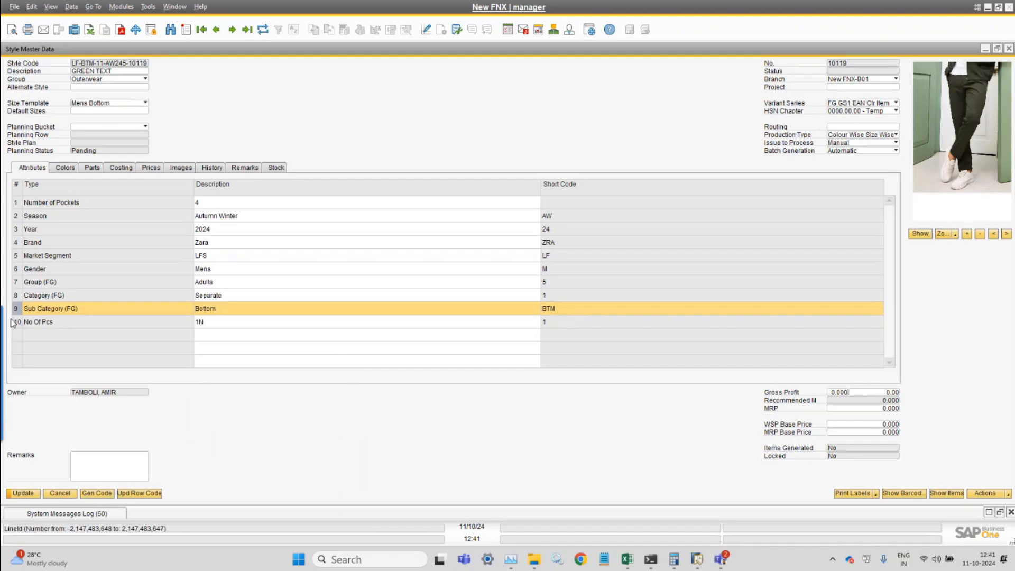
pyautogui.click(13, 221)
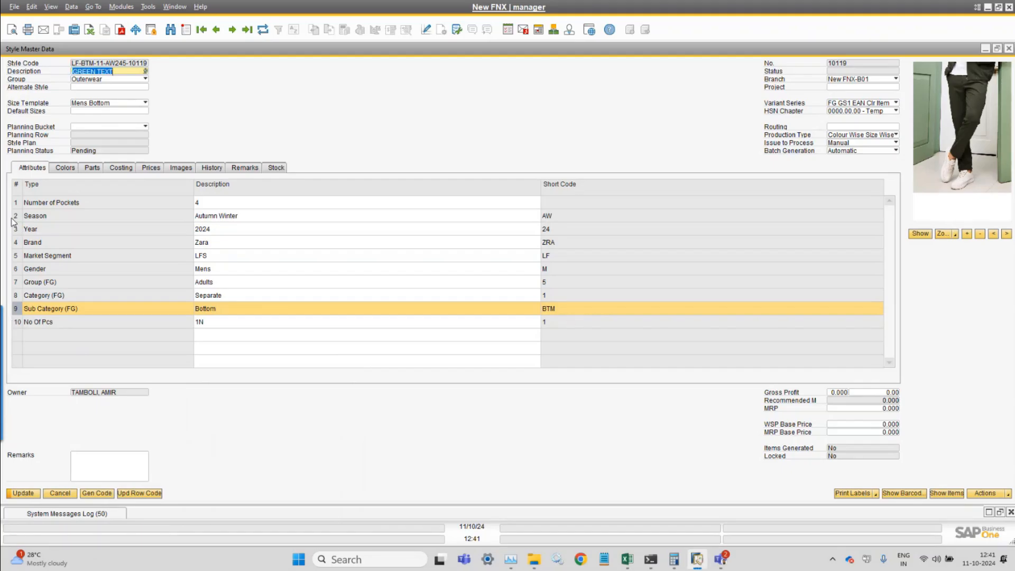
pyautogui.click(15, 217)
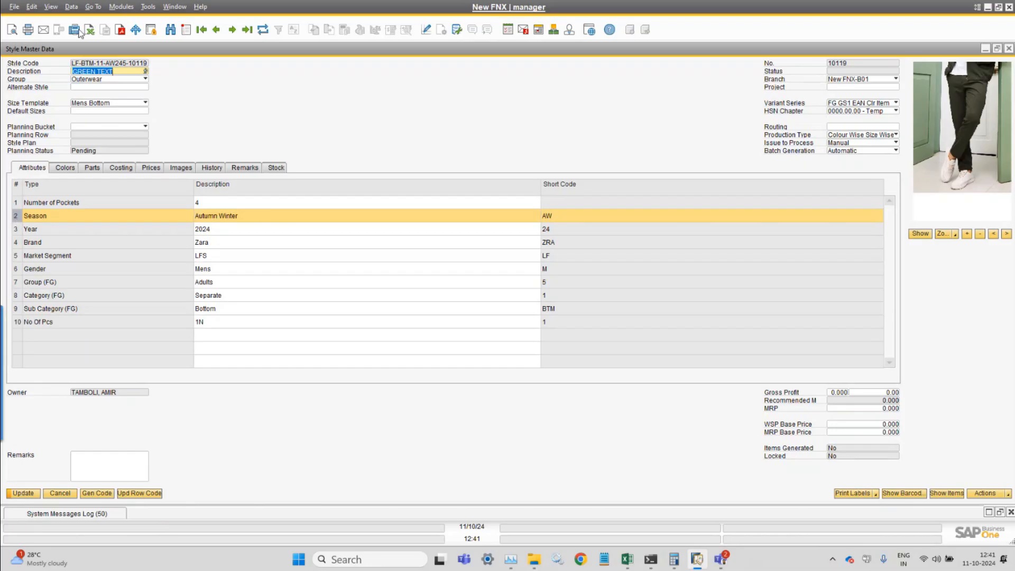
pyautogui.click(121, 7)
pyautogui.moveTo(147, 7)
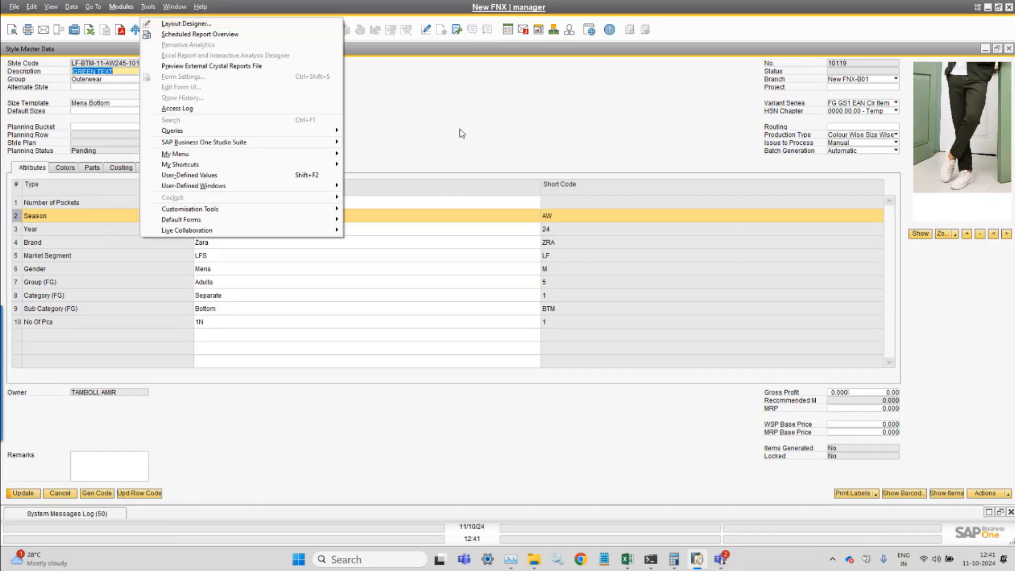
pyautogui.click(524, 121)
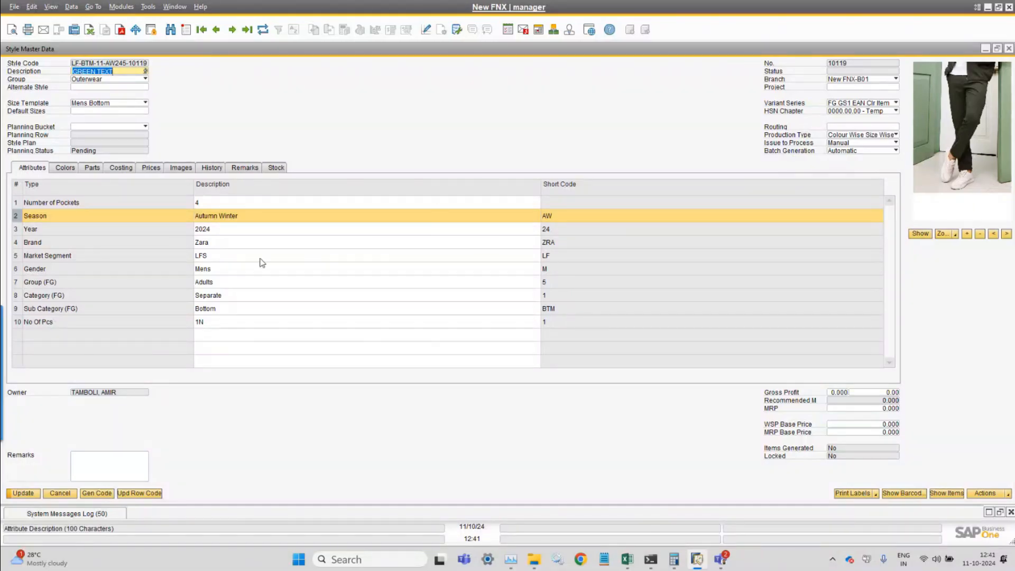
# Select the Market Segment attribute row and find its record in the FashionNx Attribute Type setup by the name "Market"
pyautogui.click(20, 258)
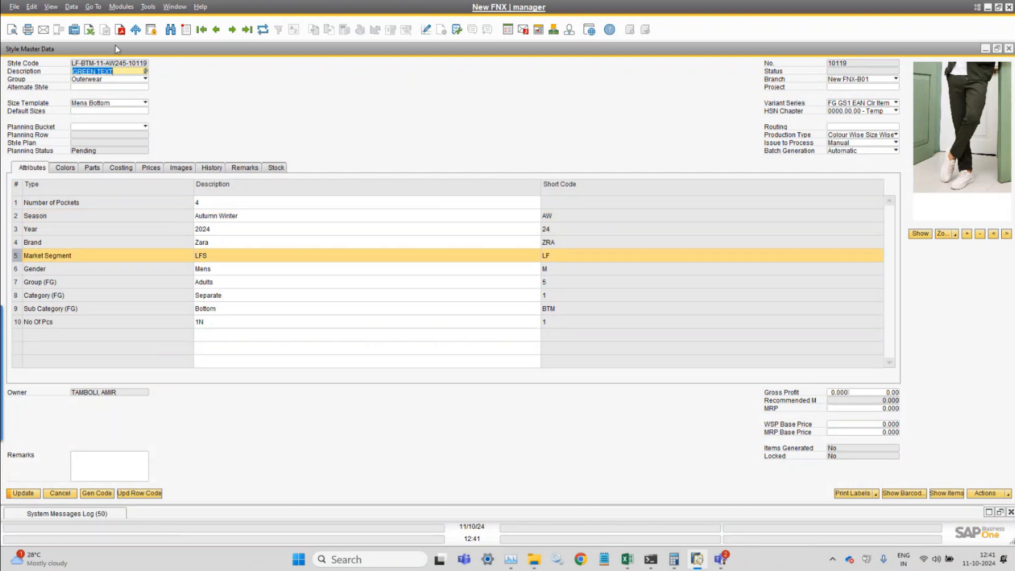
pyautogui.click(123, 7)
pyautogui.moveTo(159, 34)
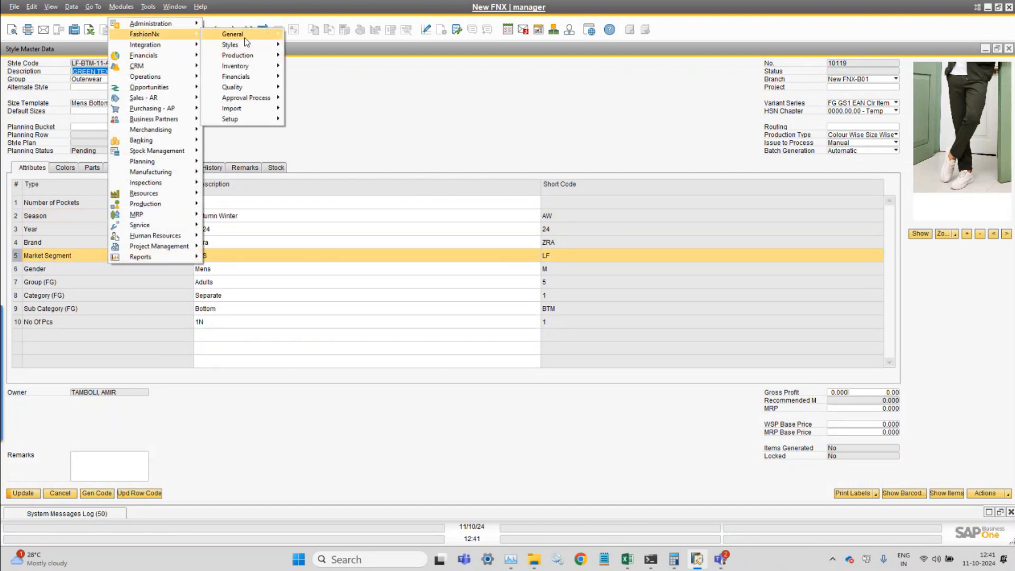
pyautogui.moveTo(238, 33)
pyautogui.click(342, 89)
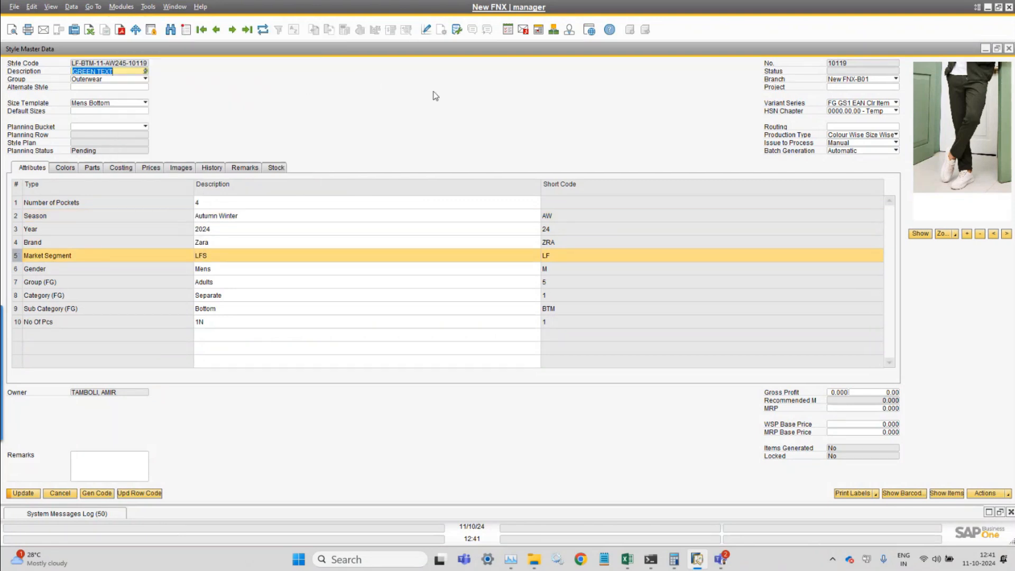
pyautogui.moveTo(293, 90); pyautogui.dragTo(630, 98)
pyautogui.click(600, 123)
pyautogui.write('Market')
pyautogui.press('Return')
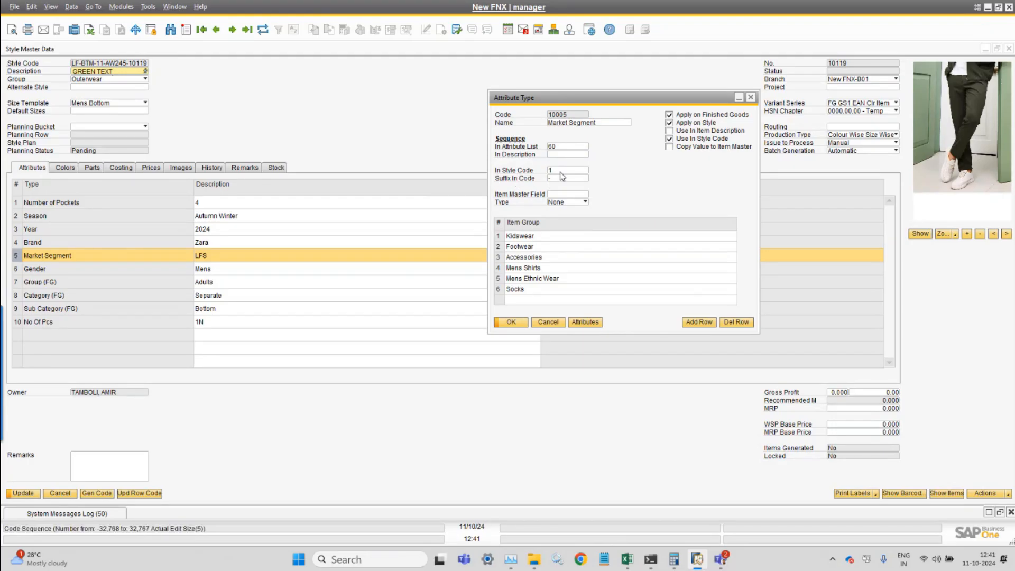
# Examine Market Segment's In Style Code sequence and its Use In Style Code option
pyautogui.moveTo(590, 98); pyautogui.dragTo(769, 94)
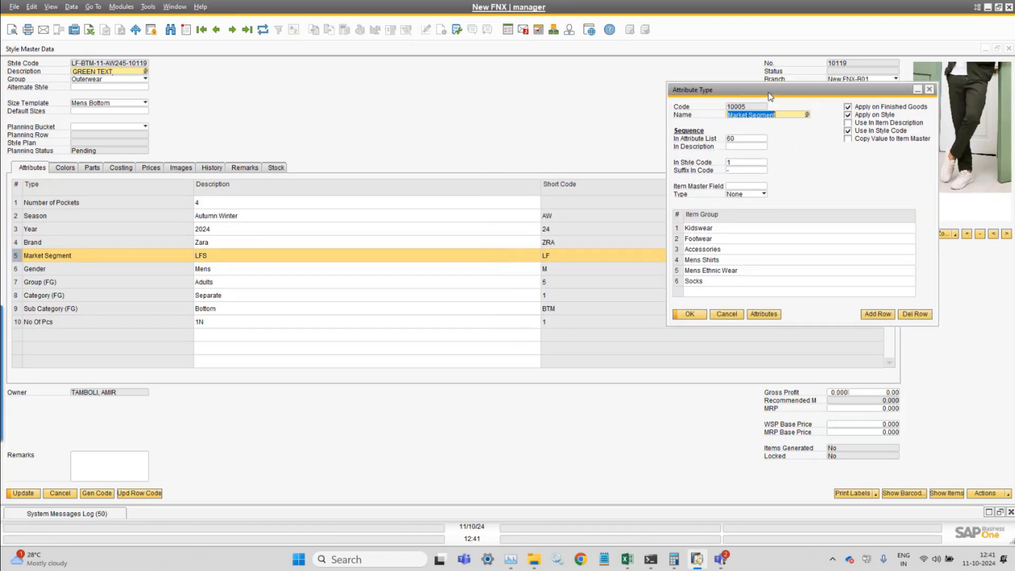
pyautogui.click(741, 163)
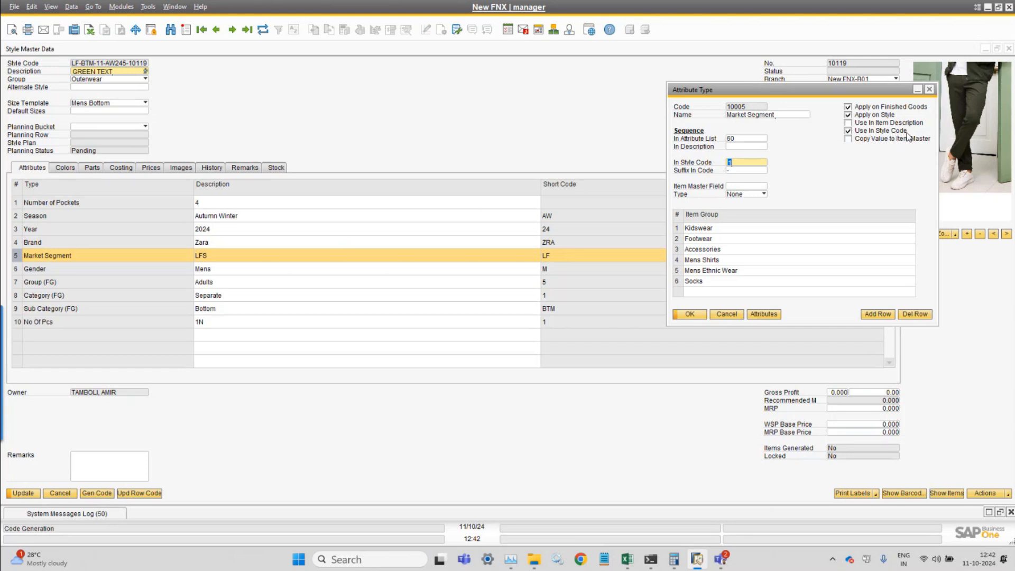
pyautogui.click(740, 161)
pyautogui.click(703, 162)
# Find the Sub Category (FG) attribute type with the name "sub" and check its In Style Code sequence
pyautogui.hotkey('ctrl', 'f')
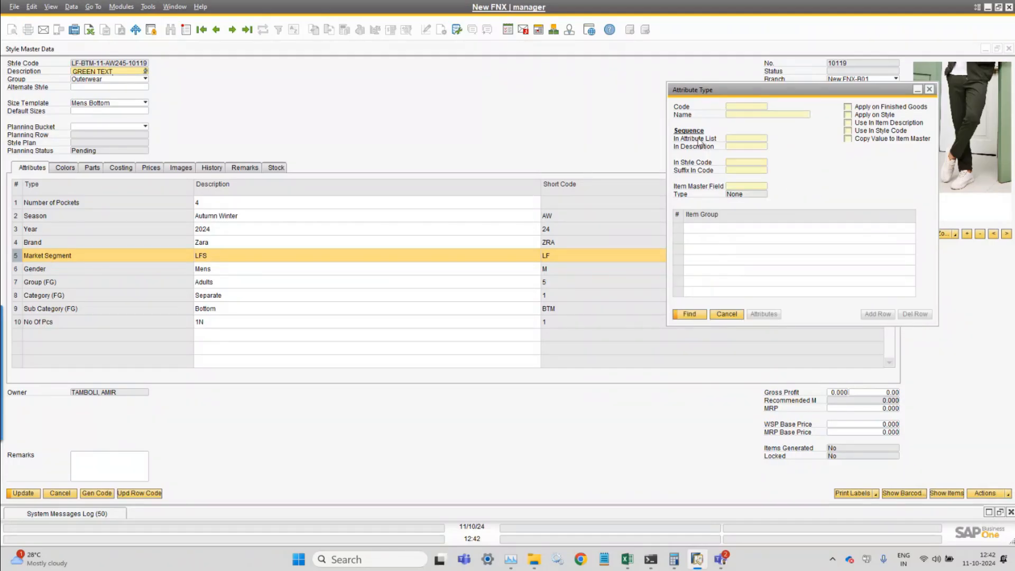
pyautogui.click(753, 114)
pyautogui.write('sub')
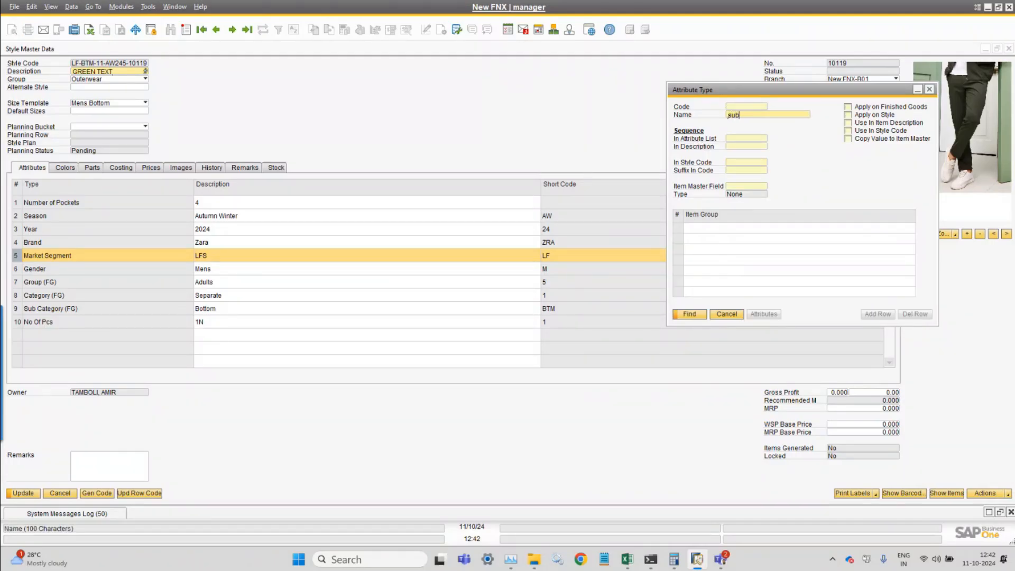
pyautogui.press('Return')
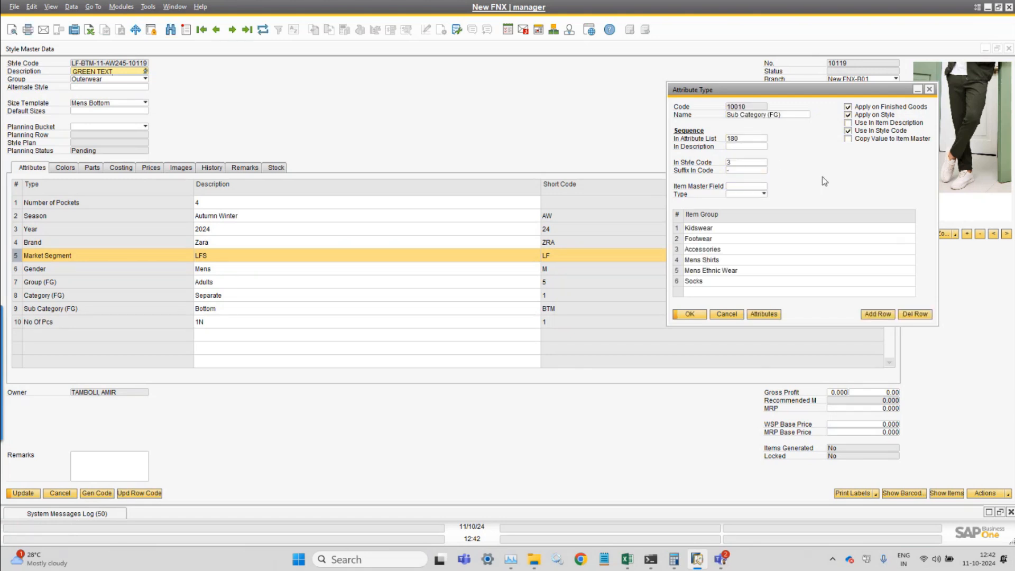
pyautogui.doubleClick(758, 163)
pyautogui.click(758, 163)
pyautogui.doubleClick(758, 163)
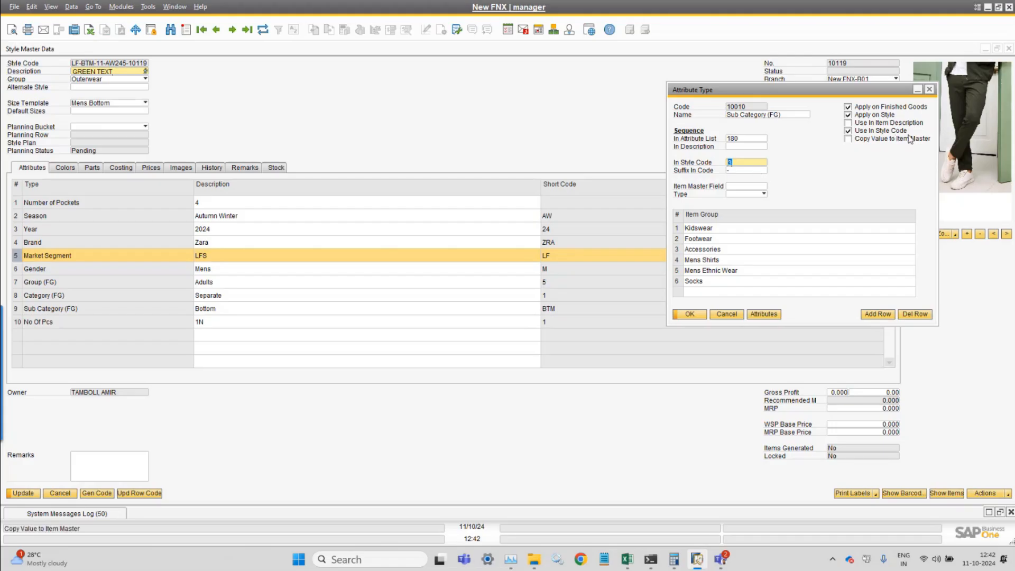
# Find the Category (FG) attribute type by the name "cate" and check its In Style Code sequence and suffix
pyautogui.hotkey('ctrl', 'f')
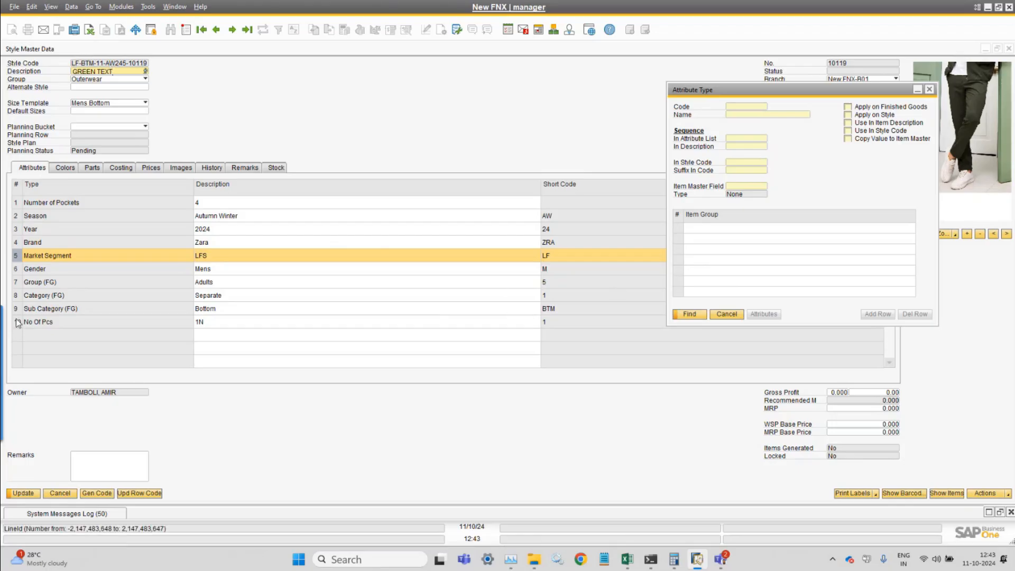
pyautogui.click(19, 294)
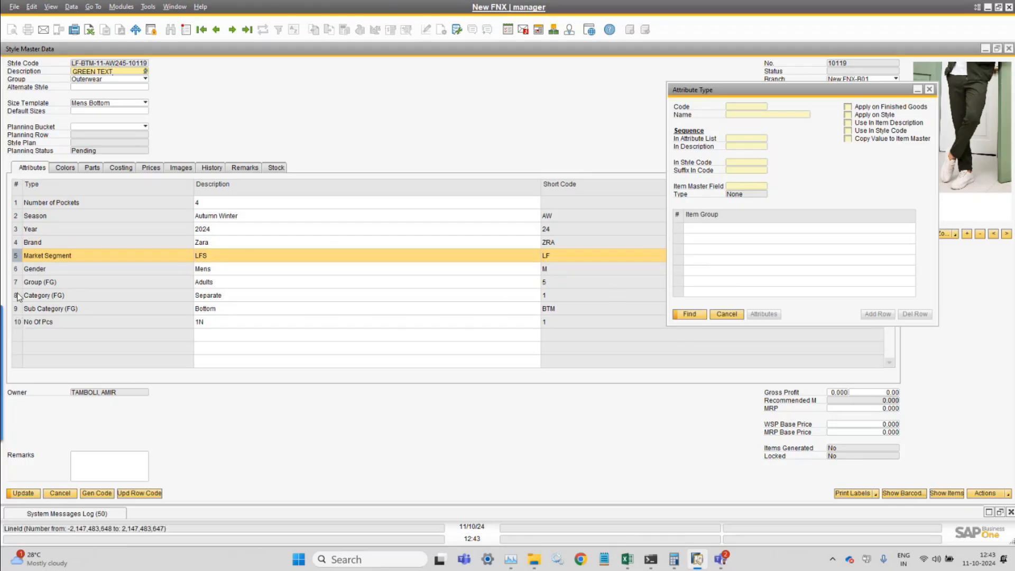
pyautogui.click(175, 7)
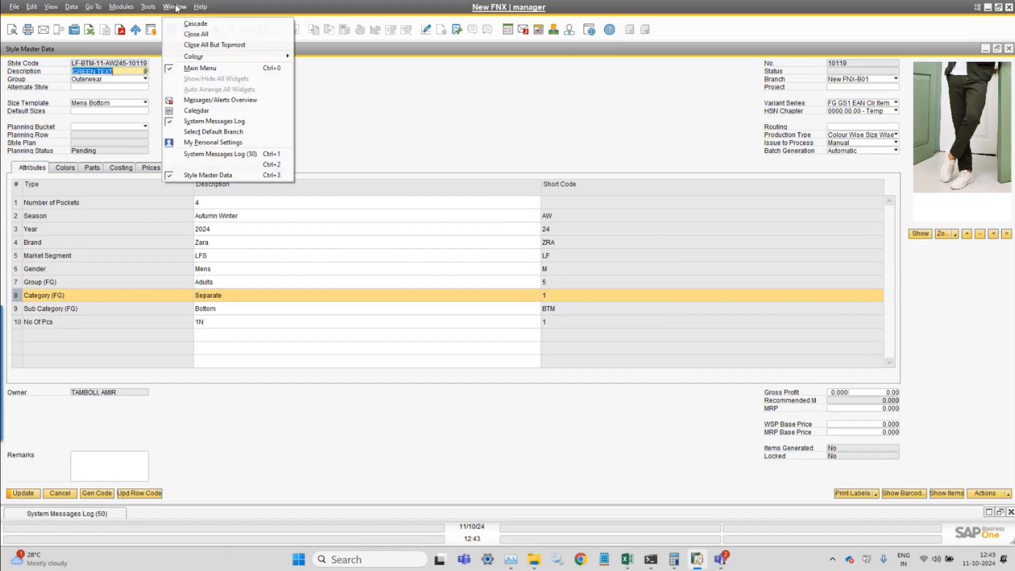
pyautogui.click(235, 164)
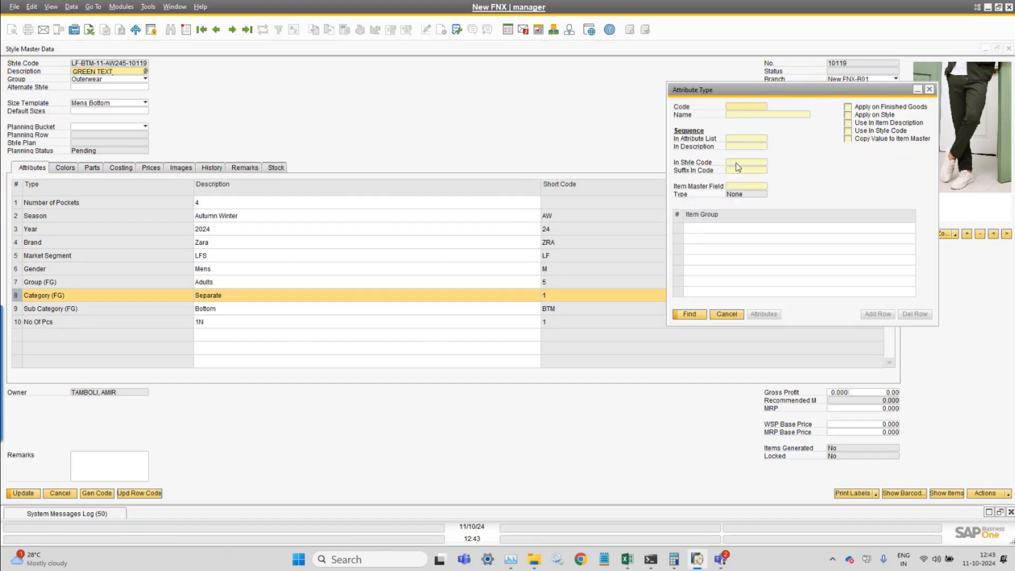
pyautogui.click(762, 114)
pyautogui.write('cat')
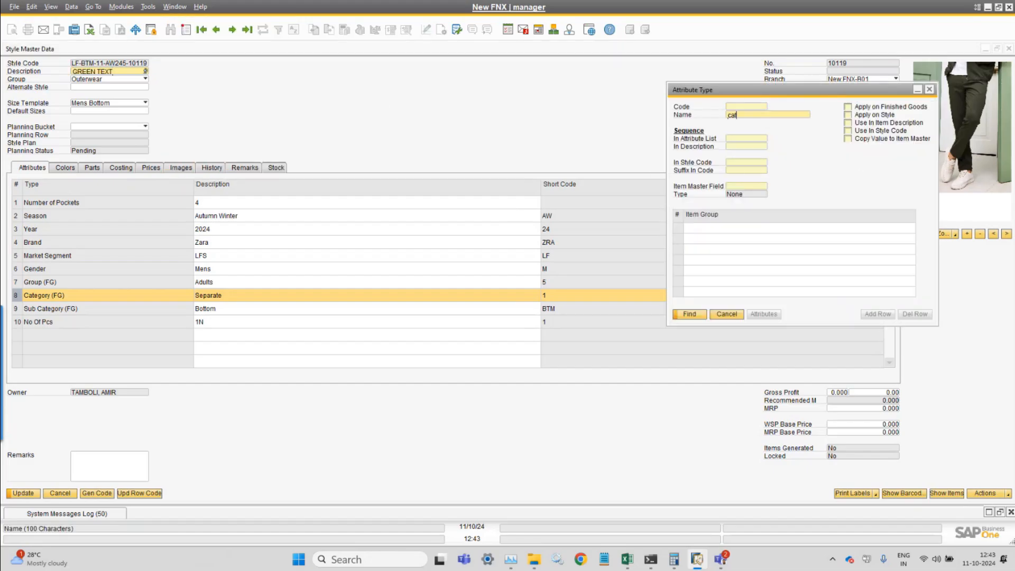
pyautogui.write('e')
pyautogui.press('Return')
pyautogui.click(741, 162)
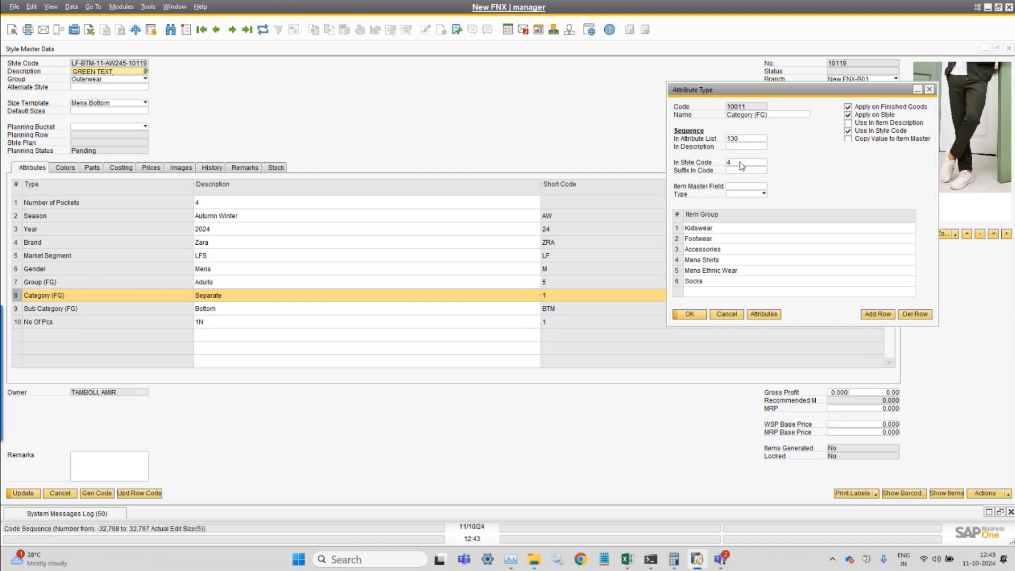
pyautogui.click(747, 170)
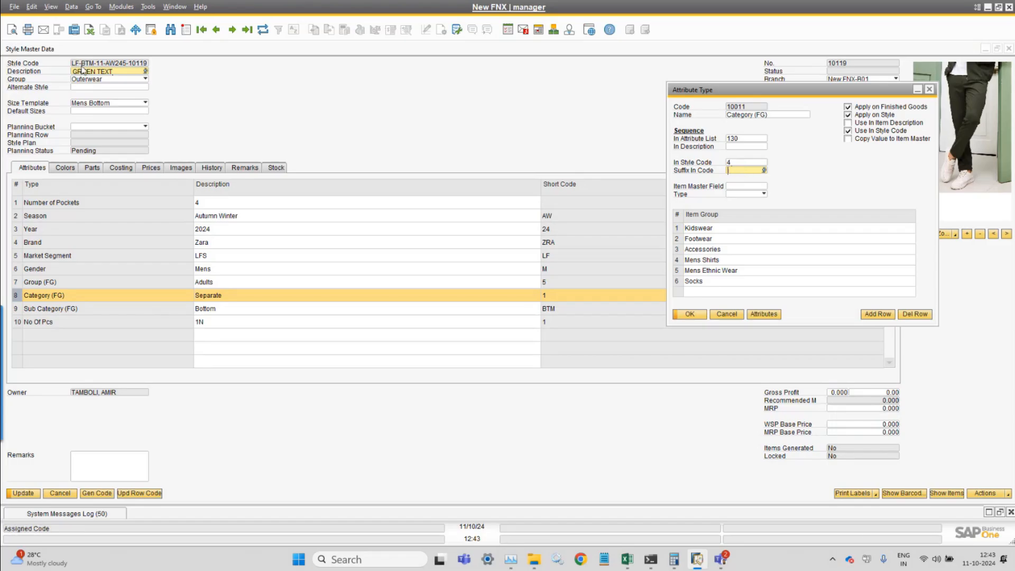
# Return to the Sub Category (FG) attribute type, examine its In Style Code sequence and Suffix In Code, and close the Attribute Type setup
pyautogui.click(216, 29)
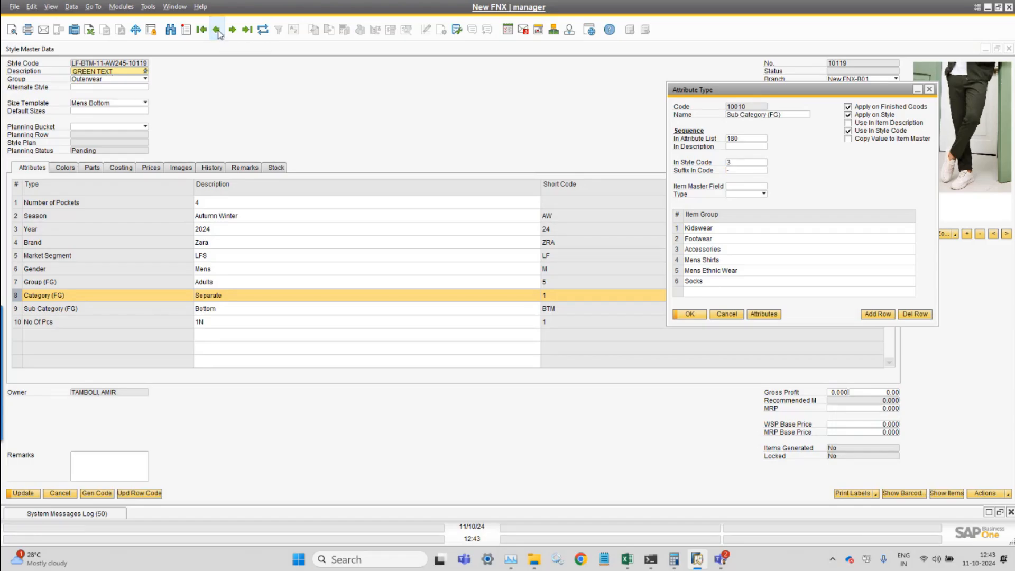
pyautogui.click(742, 163)
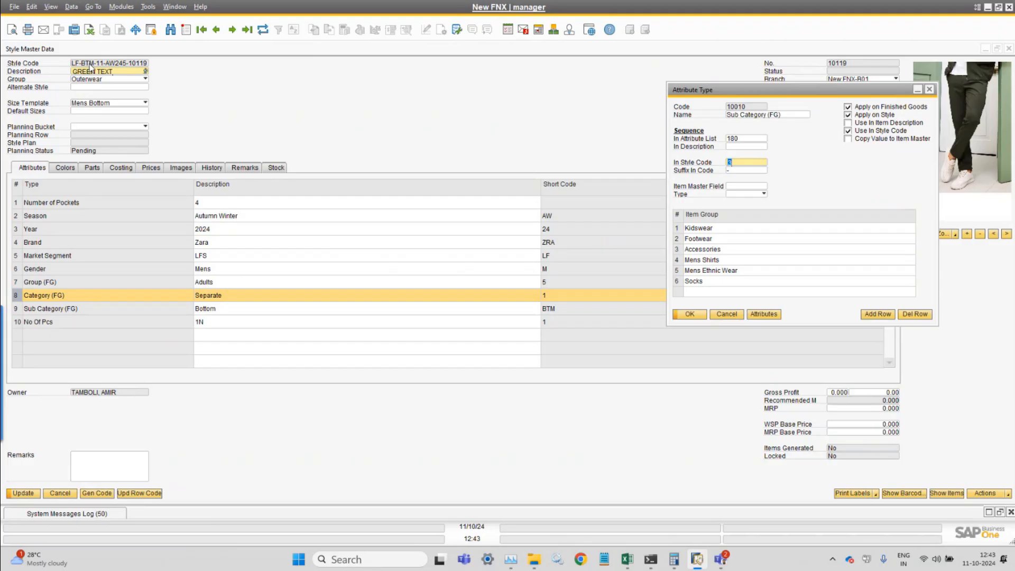
pyautogui.press('Tab')
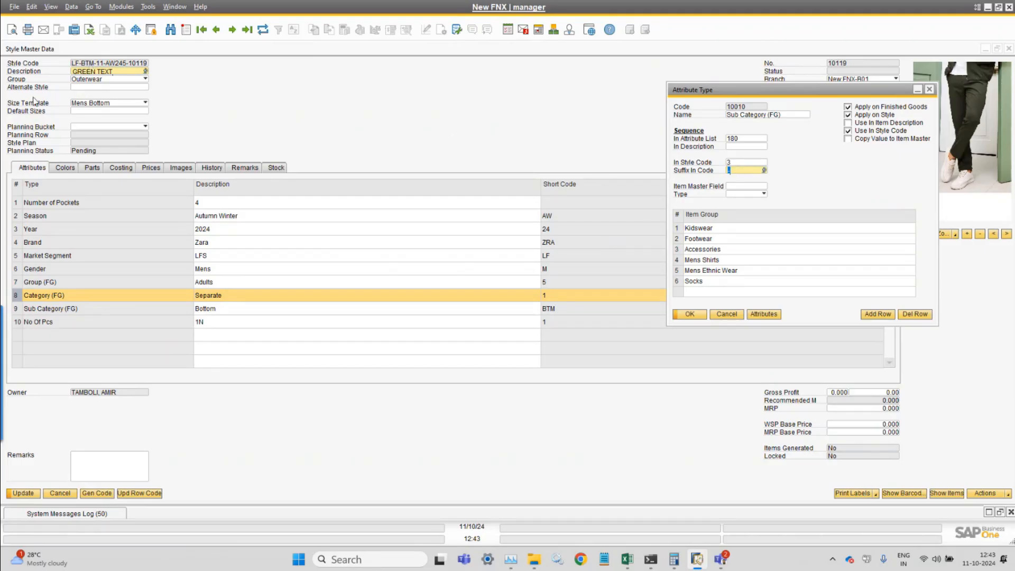
pyautogui.click(744, 171)
pyautogui.click(727, 314)
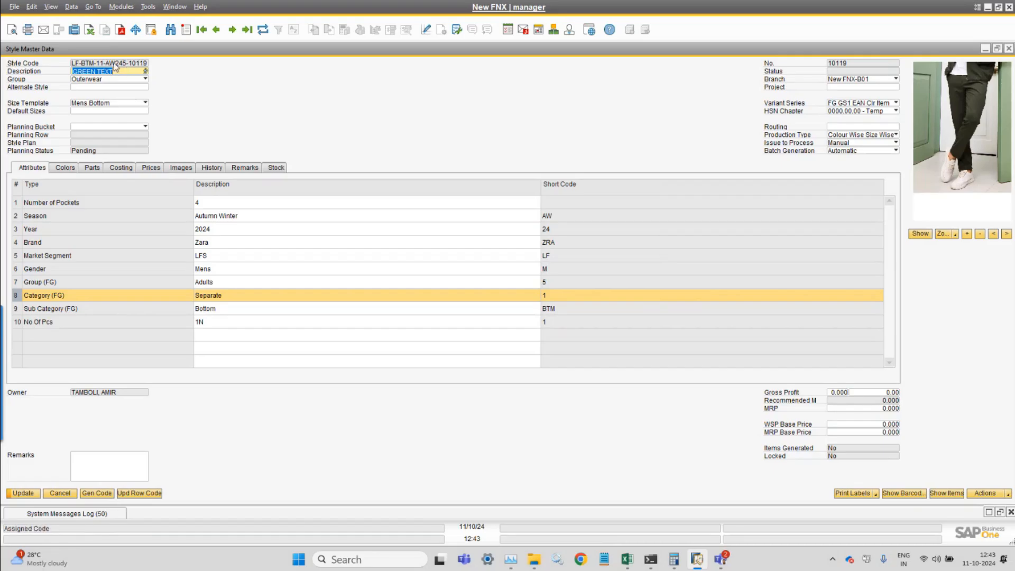
# Save the style with its generated style code and display its list of colors
pyautogui.click(23, 493)
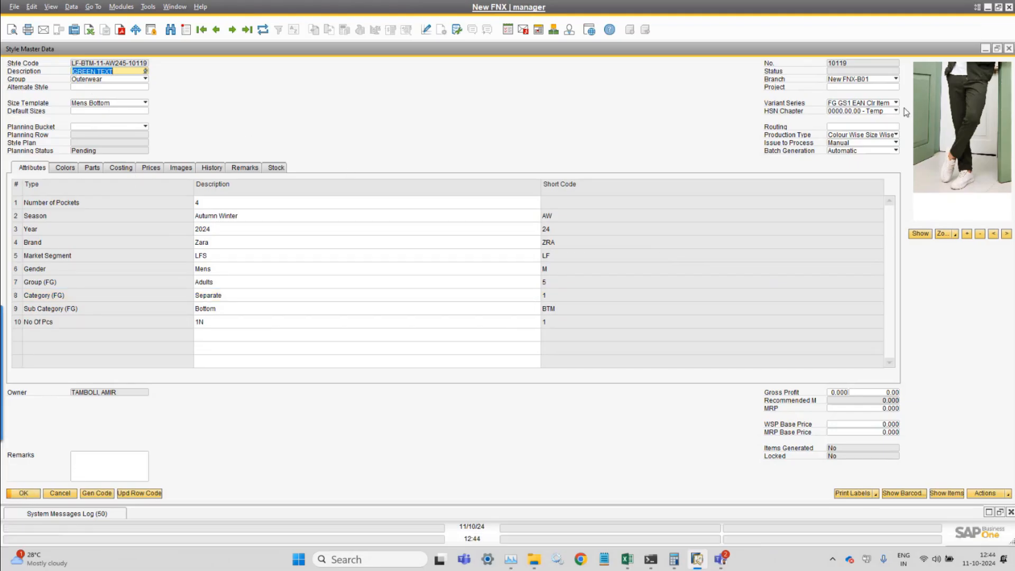
pyautogui.click(64, 168)
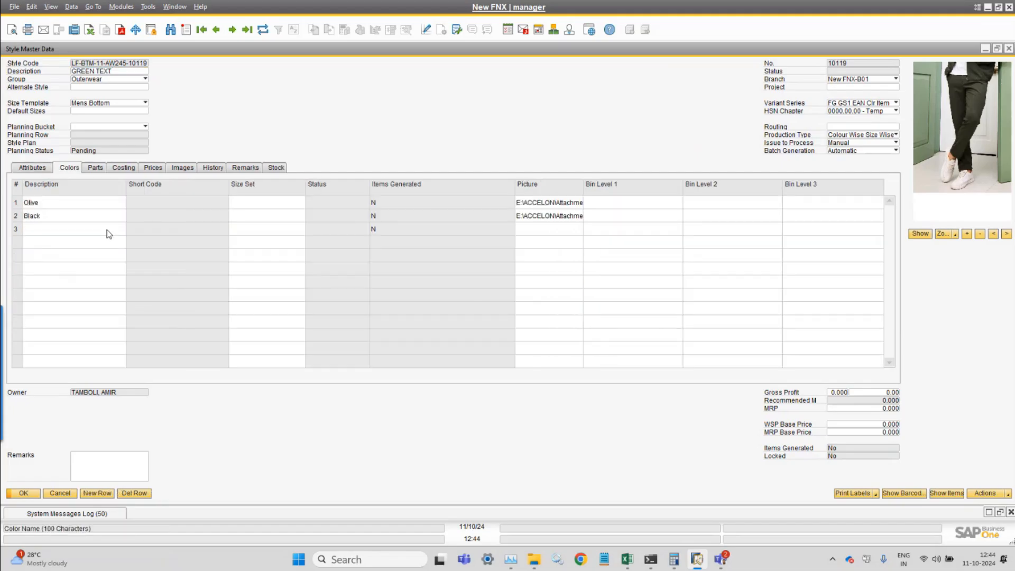